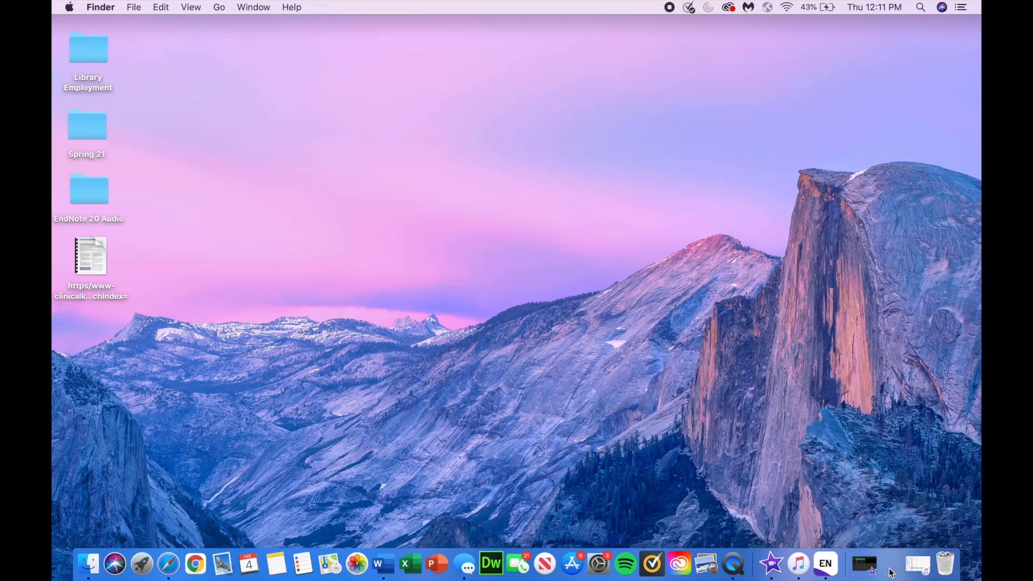
Step: Restore the minimized Safari window showing the UK Medical Center Library page
{"action": "left_click", "coordinate": [891, 563]}
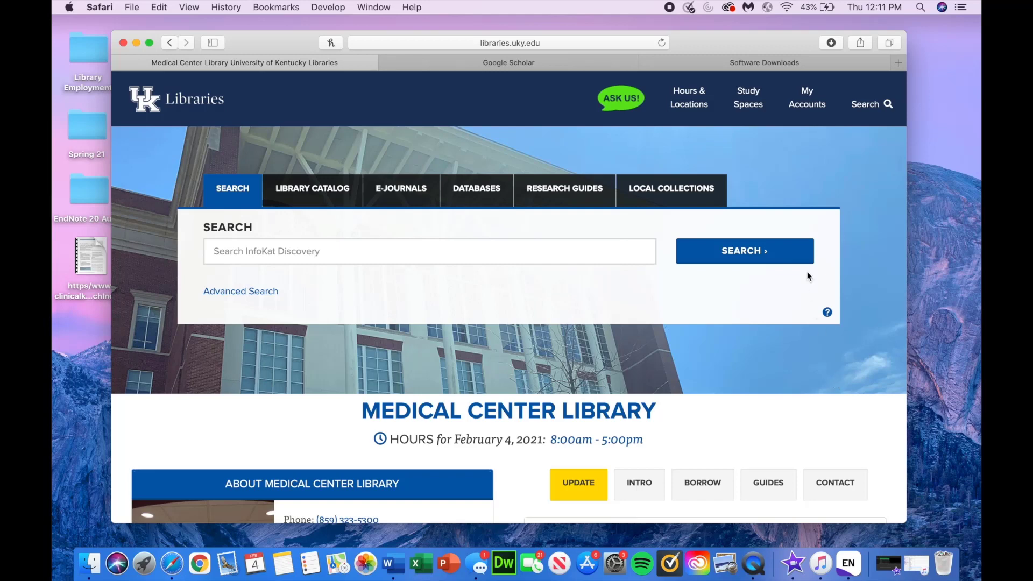
{"action": "left_click", "coordinate": [779, 68]}
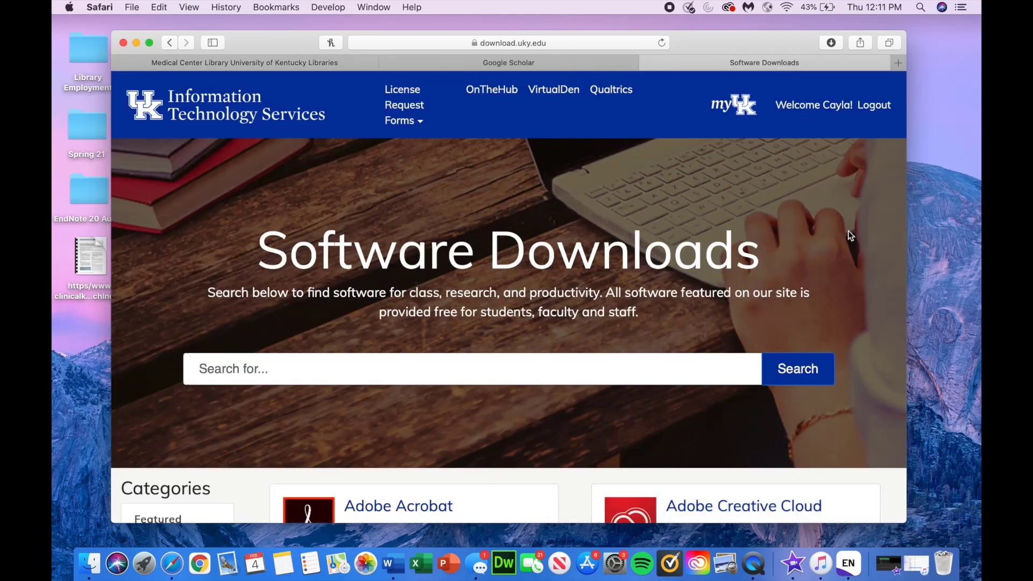
{"action": "scroll", "coordinate": [848, 230], "scroll_direction": "down", "scroll_amount": 5}
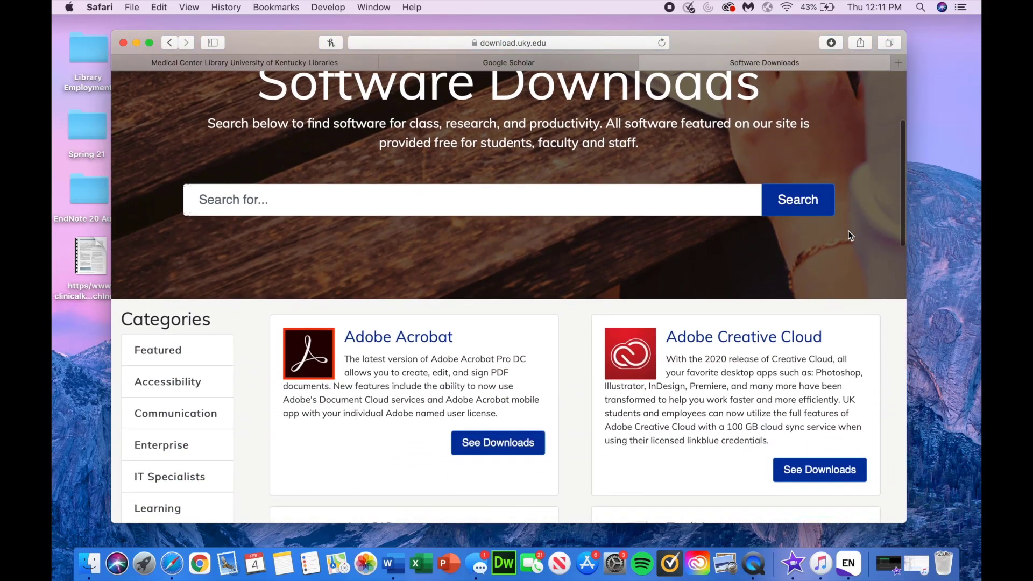
{"action": "scroll", "coordinate": [848, 235], "scroll_direction": "down", "scroll_amount": 5}
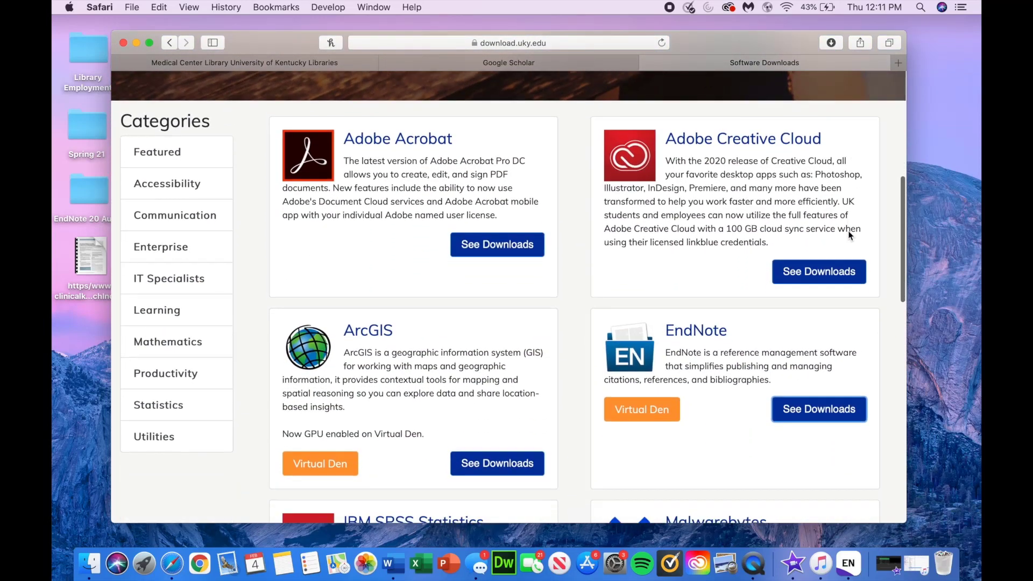
{"action": "scroll", "coordinate": [855, 234], "scroll_direction": "down", "scroll_amount": 2}
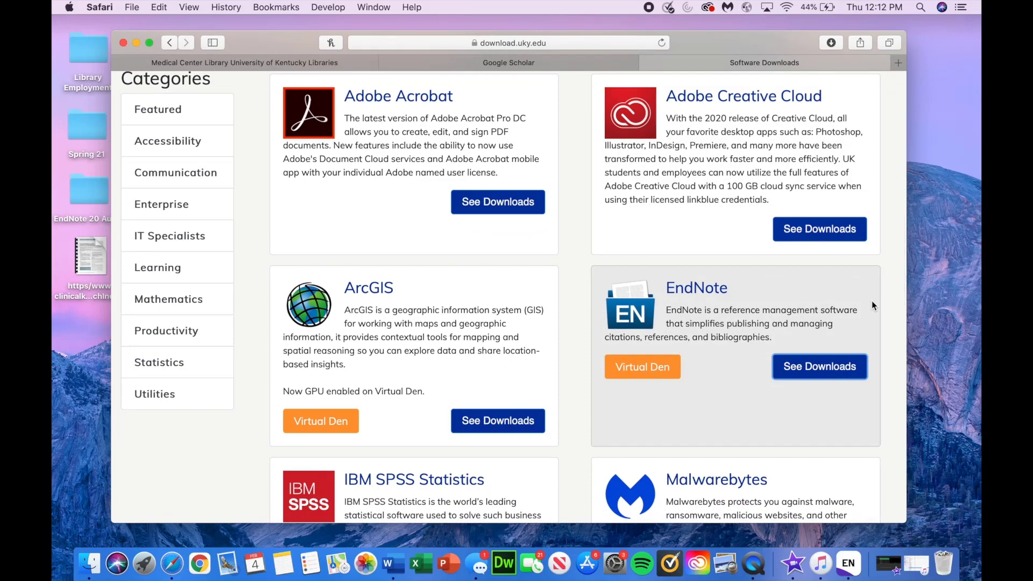
{"action": "left_click", "coordinate": [836, 362]}
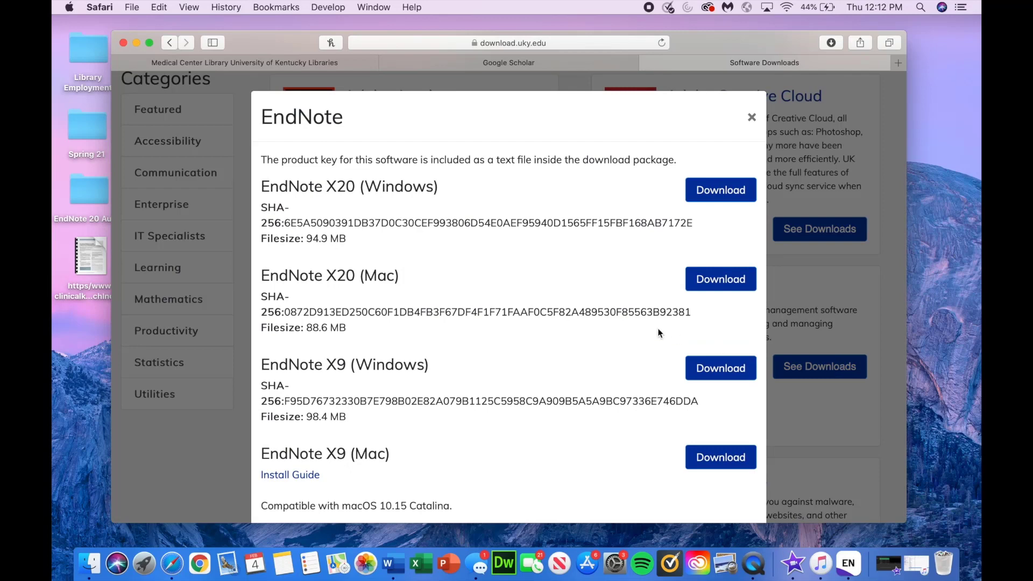
{"action": "scroll", "coordinate": [659, 333], "scroll_direction": "down", "scroll_amount": 1}
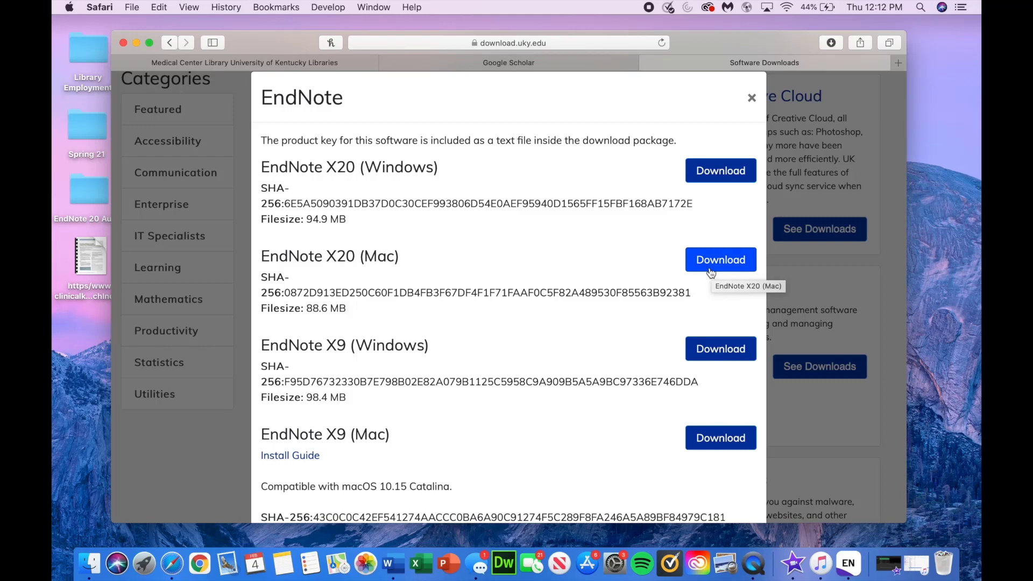
{"action": "scroll", "coordinate": [694, 269], "scroll_direction": "down", "scroll_amount": 1}
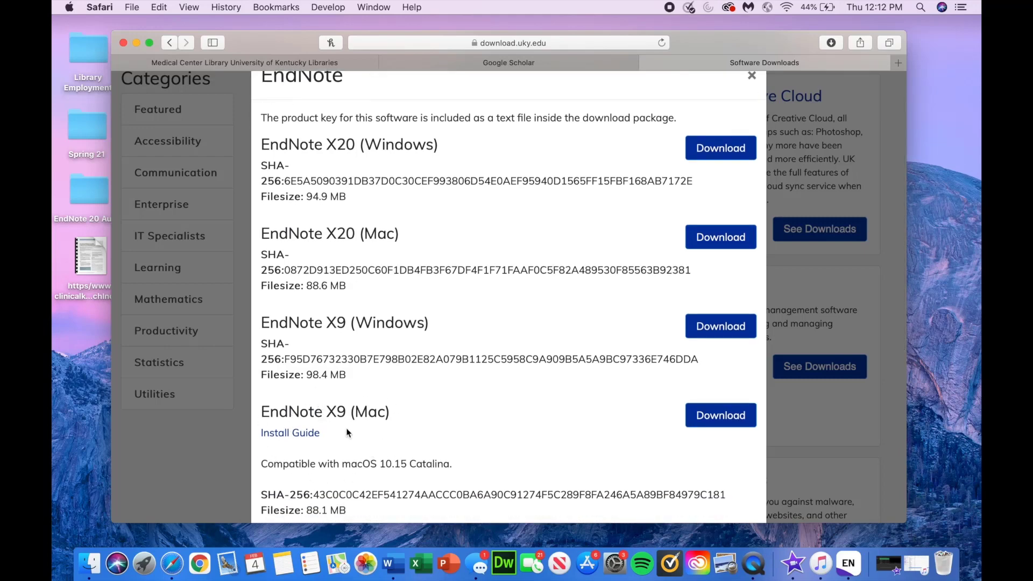
{"action": "scroll", "coordinate": [431, 381], "scroll_direction": "up", "scroll_amount": 1}
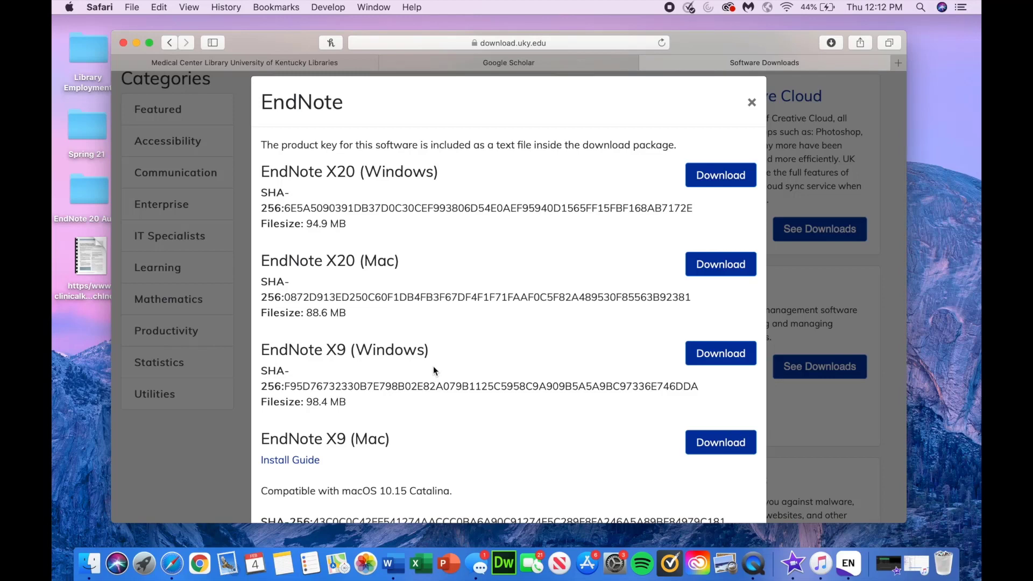
{"action": "left_click", "coordinate": [751, 103]}
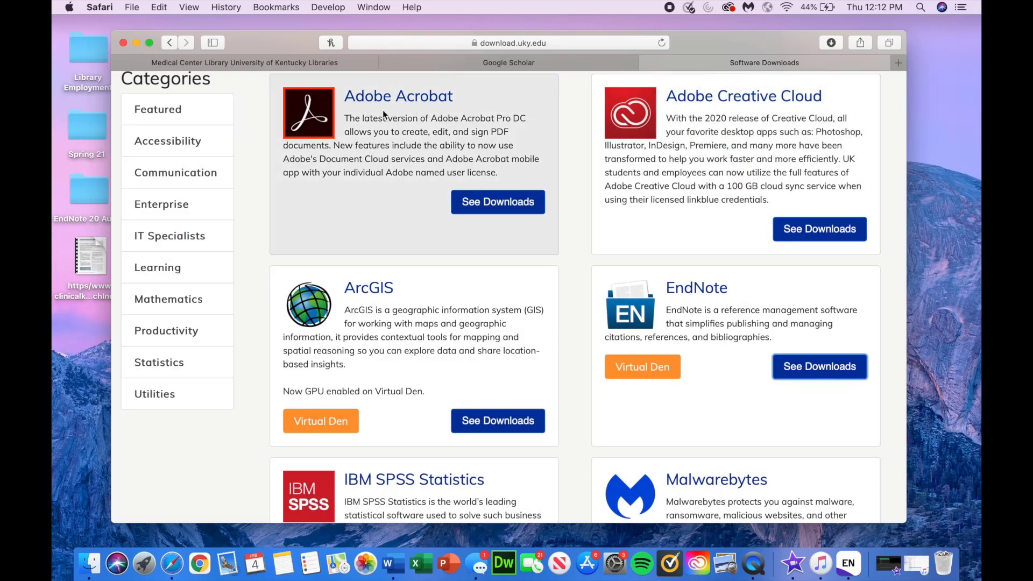
{"action": "left_click", "coordinate": [328, 66]}
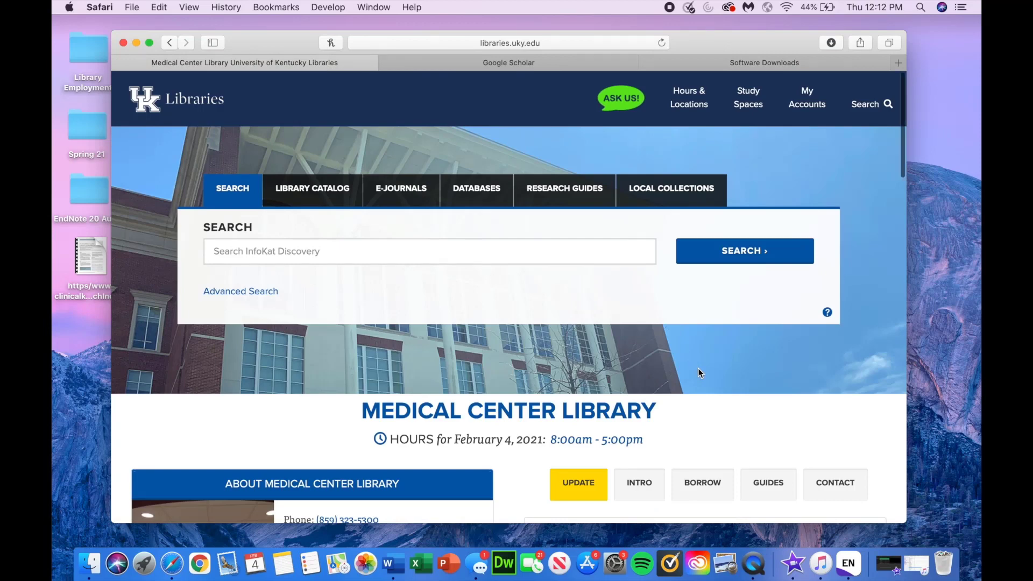
Step: From the EndNote subject guide's Help & Resources, open the Downloading and Setting Up EndNote PDF
{"action": "scroll", "coordinate": [698, 371], "scroll_direction": "down", "scroll_amount": 2}
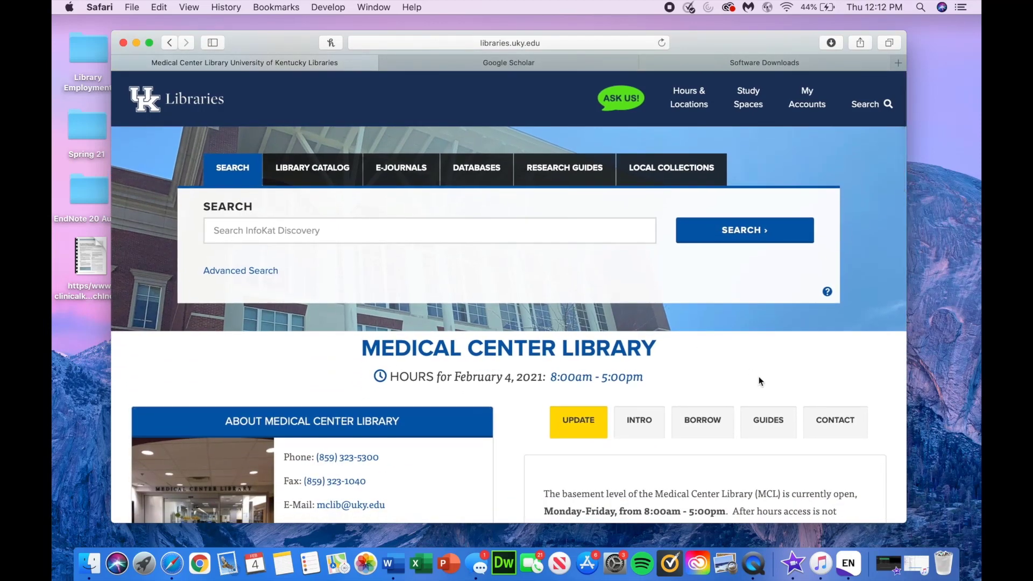
{"action": "left_click", "coordinate": [772, 422]}
{"action": "scroll", "coordinate": [765, 357], "scroll_direction": "down", "scroll_amount": 10}
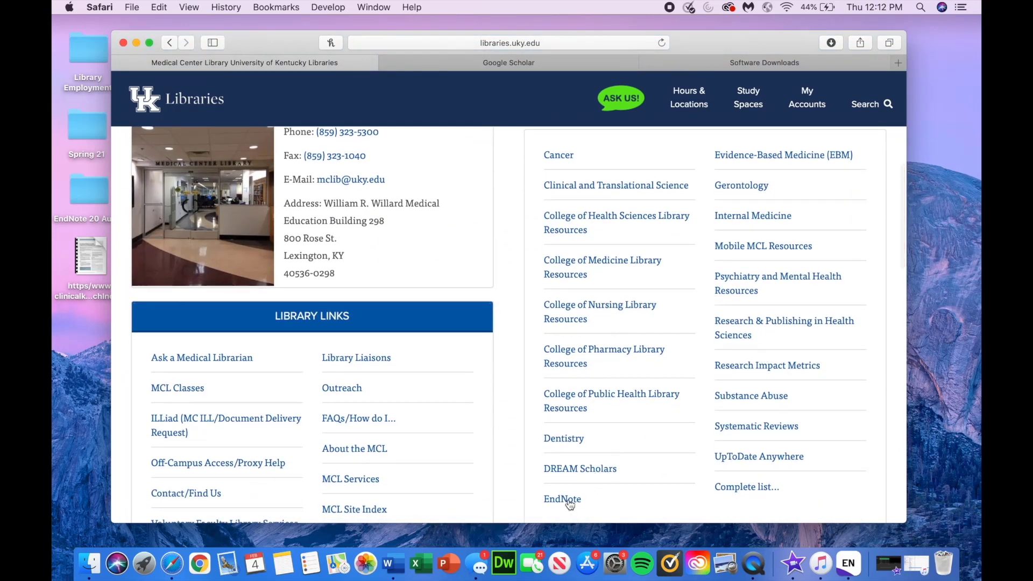
{"action": "left_click", "coordinate": [569, 501]}
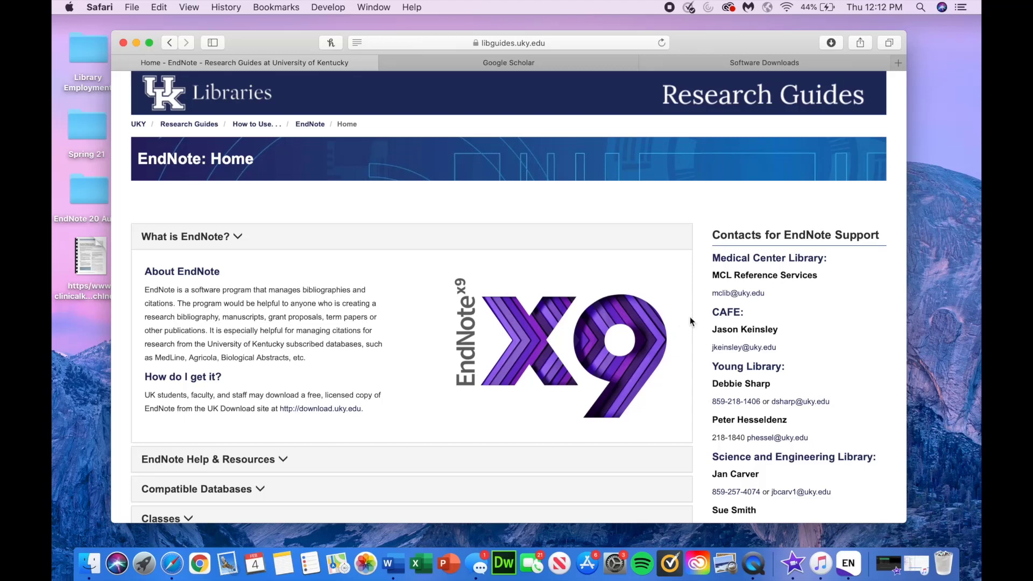
{"action": "scroll", "coordinate": [692, 320], "scroll_direction": "down", "scroll_amount": 1}
{"action": "scroll", "coordinate": [778, 309], "scroll_direction": "down", "scroll_amount": 1}
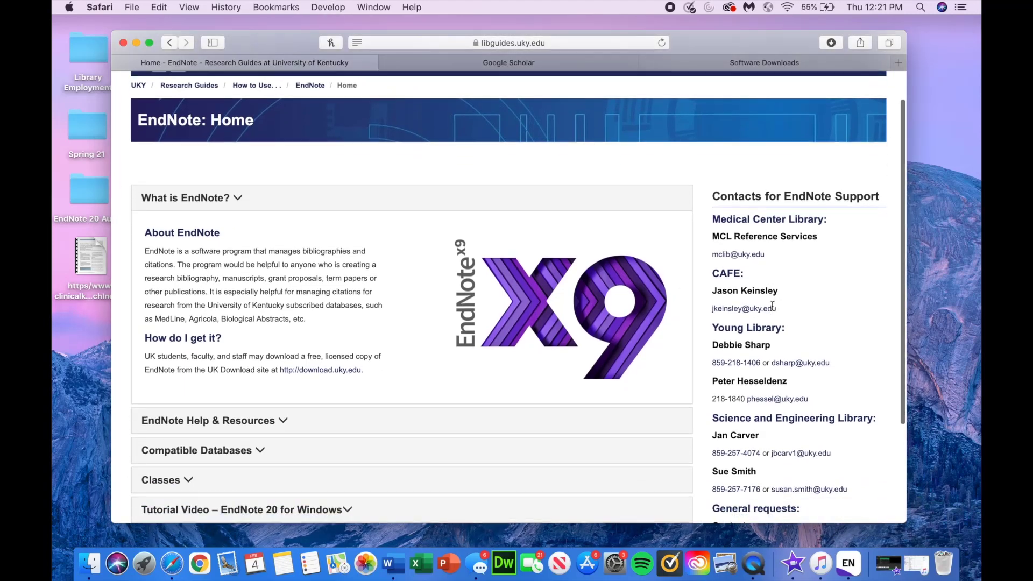
{"action": "scroll", "coordinate": [772, 305], "scroll_direction": "down", "scroll_amount": 5}
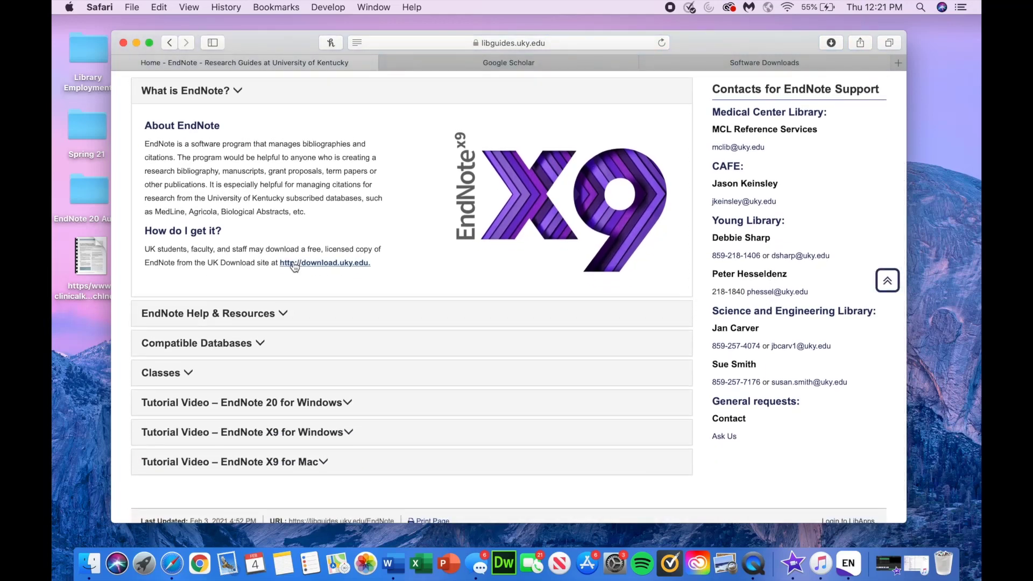
{"action": "left_click", "coordinate": [235, 318]}
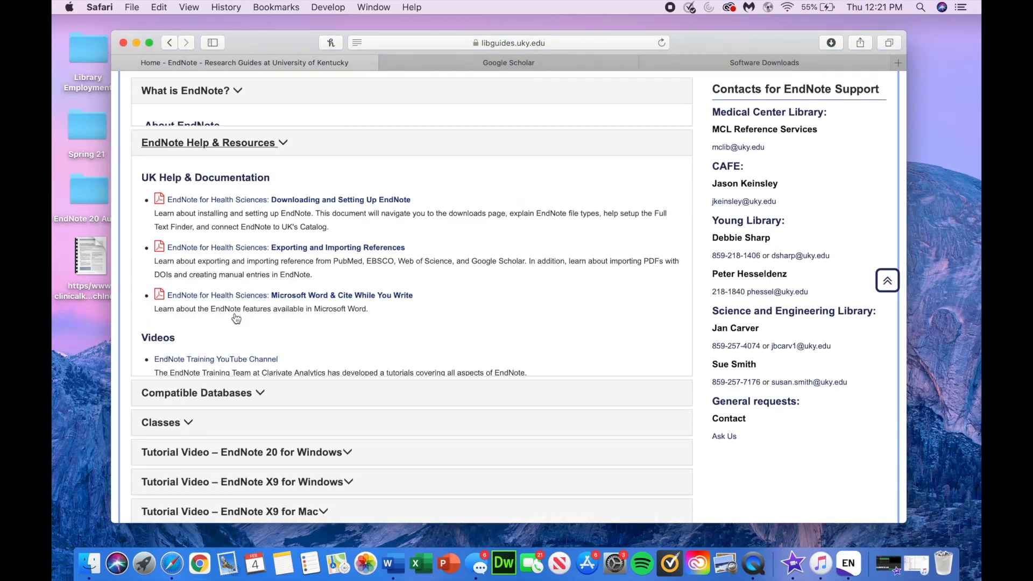
{"action": "scroll", "coordinate": [532, 285], "scroll_direction": "up", "scroll_amount": 1}
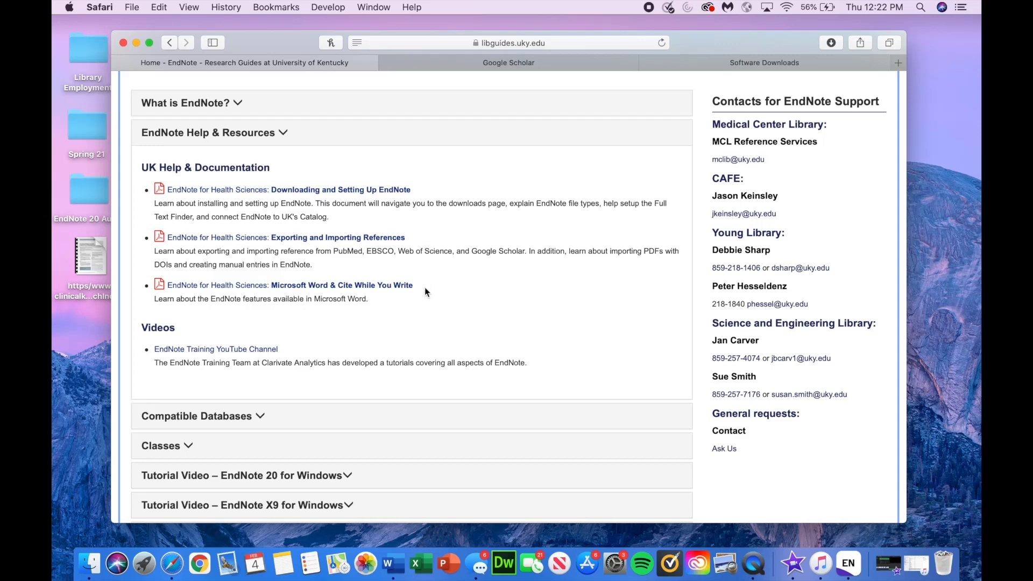
{"action": "left_click", "coordinate": [398, 191]}
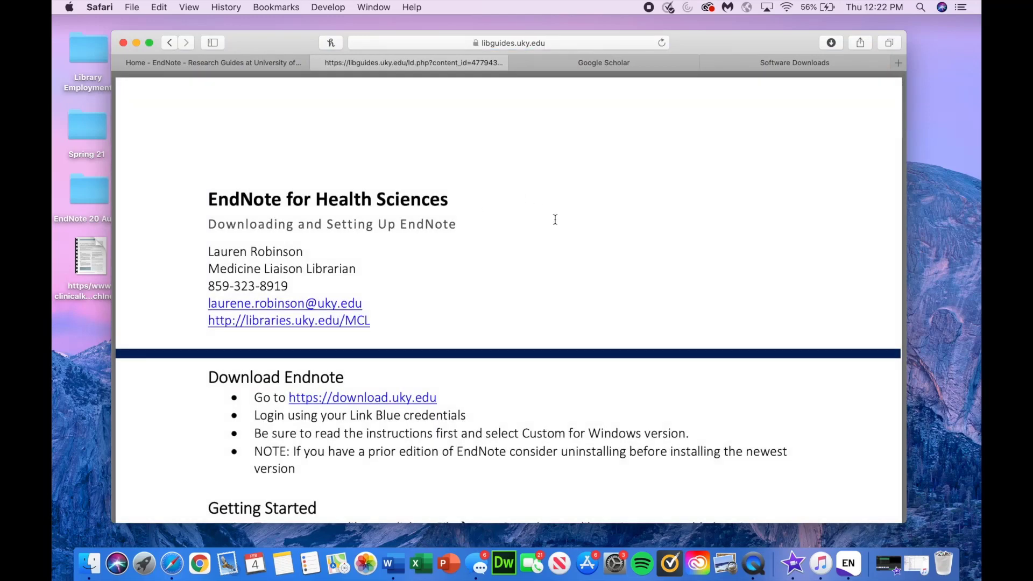
Step: Open EndNote 20 Preferences and review the URLs & Links settings beside the guide
{"action": "left_click", "coordinate": [858, 573]}
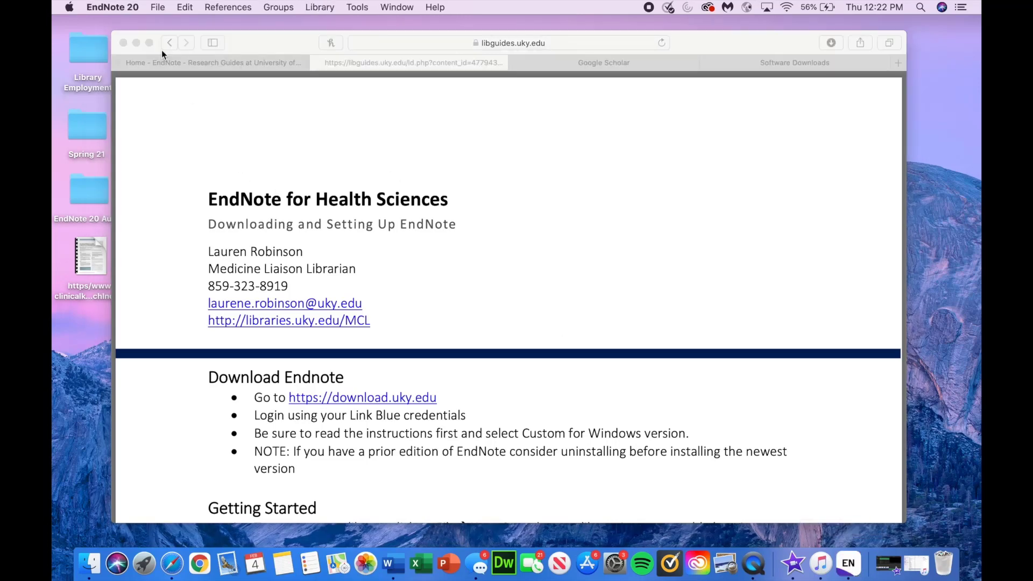
{"action": "left_click", "coordinate": [134, 10]}
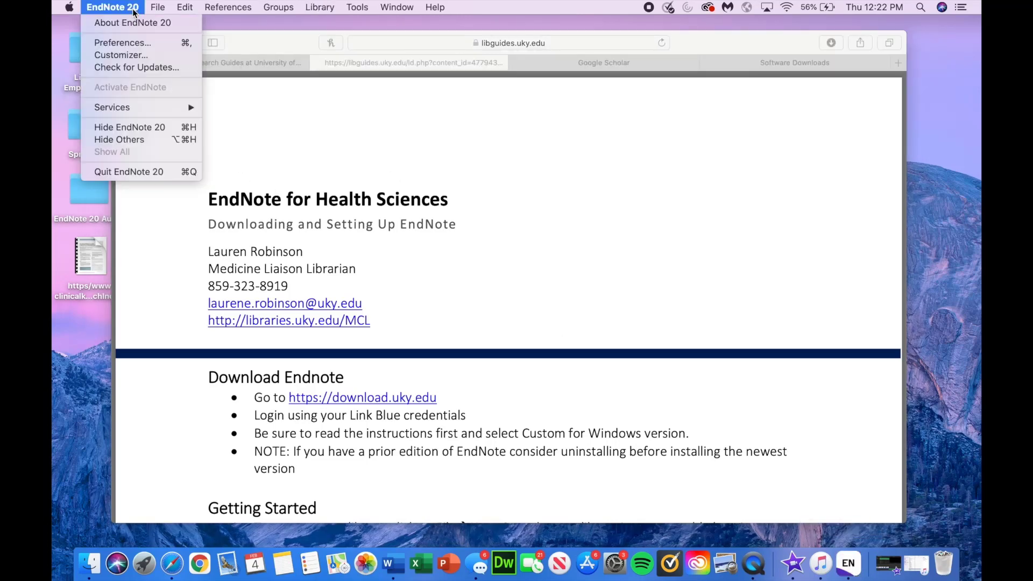
{"action": "left_click", "coordinate": [130, 43]}
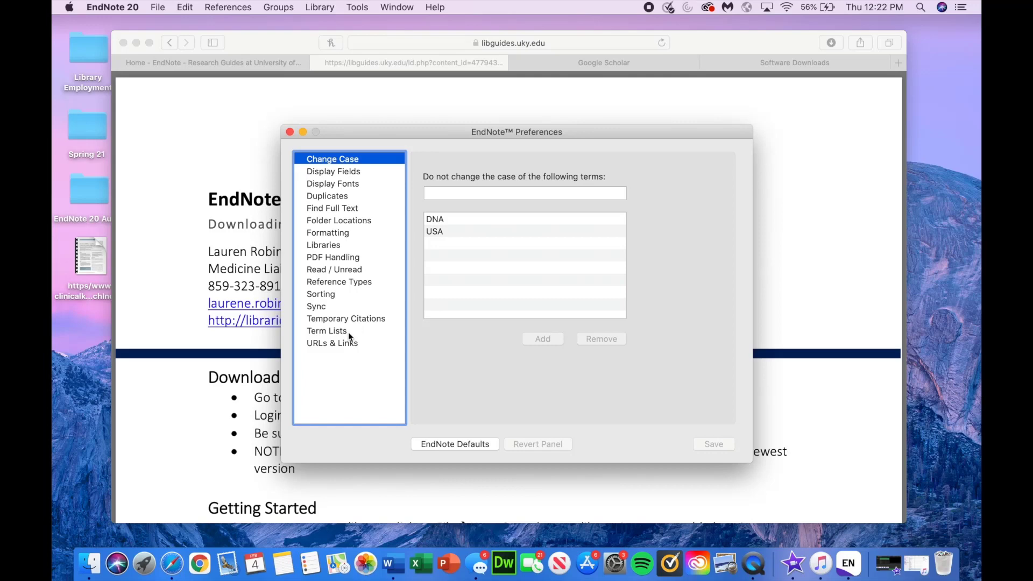
{"action": "left_click", "coordinate": [343, 345]}
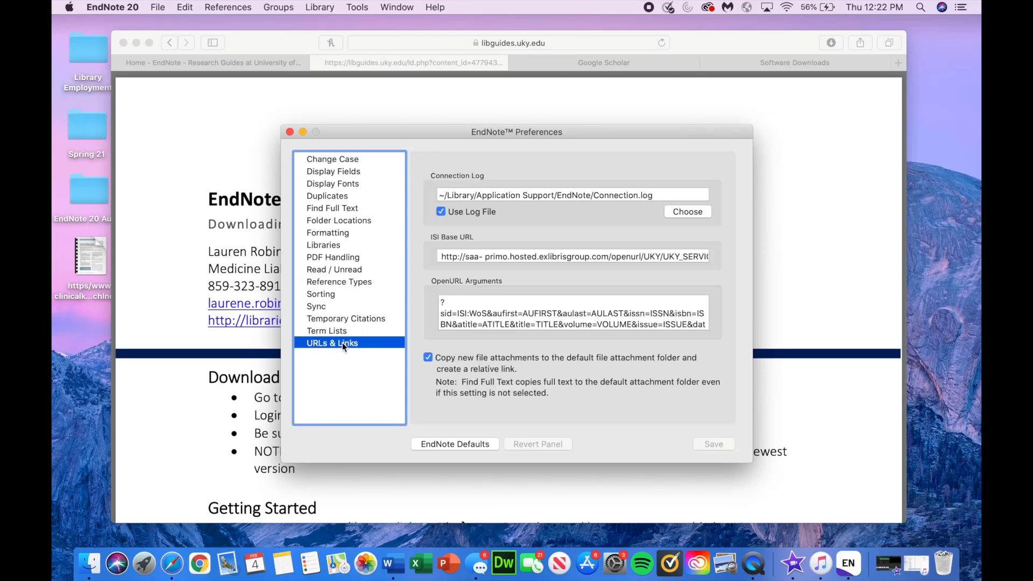
{"action": "left_click_drag", "start_coordinate": [447, 256], "coordinate": [635, 251]}
{"action": "left_click", "coordinate": [591, 256]}
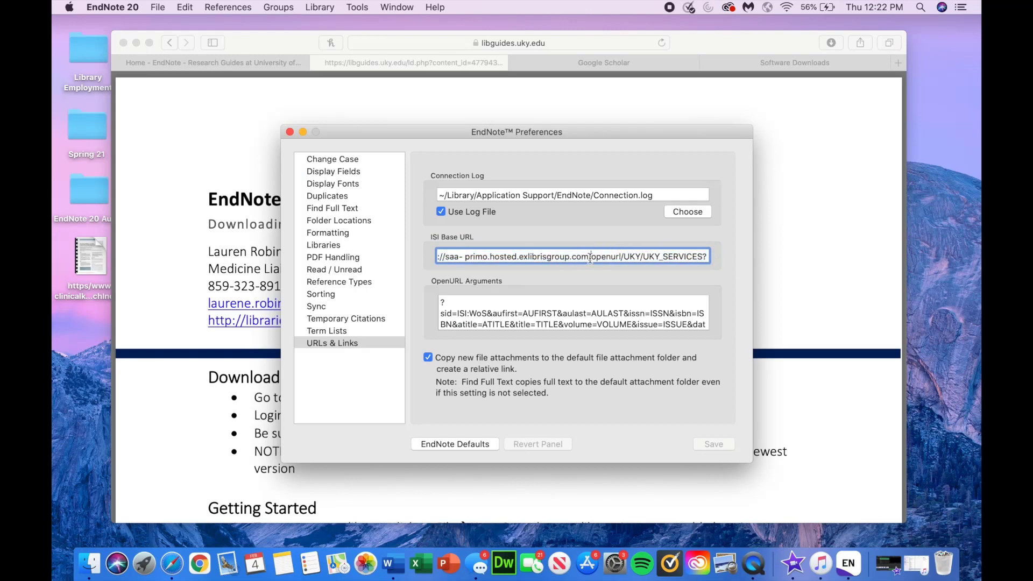
{"action": "left_click_drag", "start_coordinate": [393, 129], "coordinate": [605, 116]}
{"action": "scroll", "coordinate": [300, 326], "scroll_direction": "down", "scroll_amount": 10}
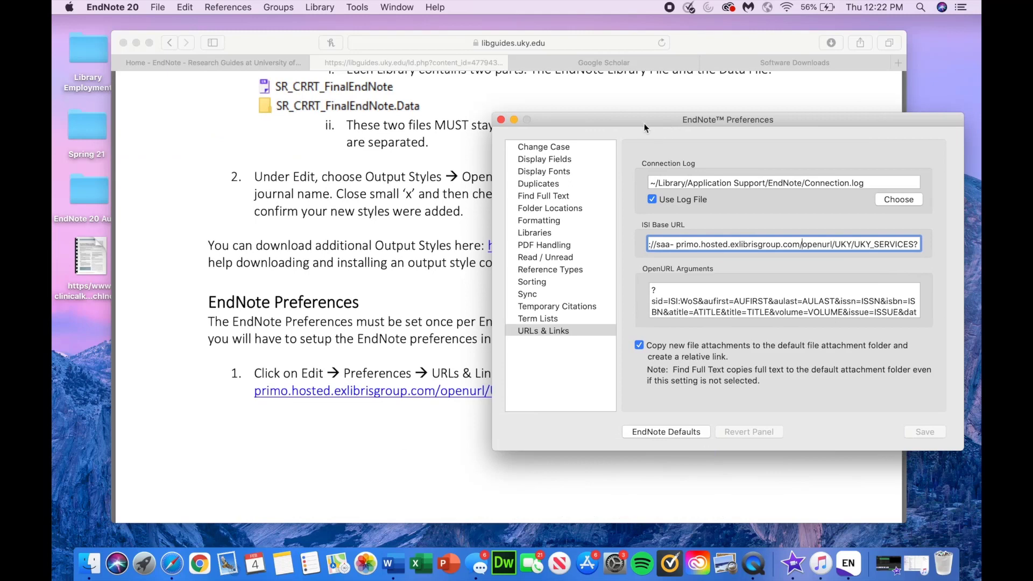
{"action": "left_click_drag", "start_coordinate": [644, 123], "coordinate": [469, 101]}
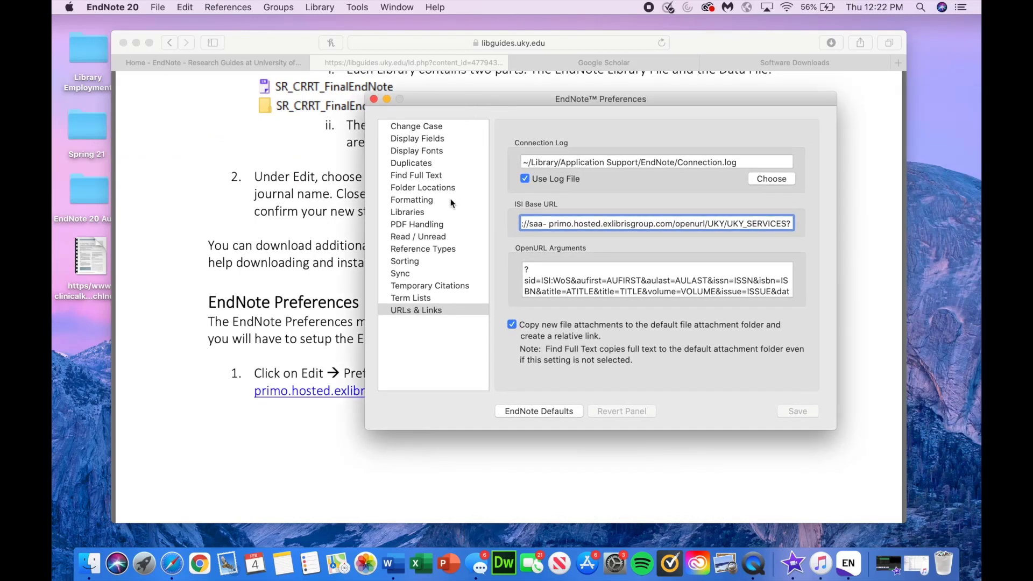
Step: Save the Find Full Text settings with OpenURL and ezproxy URL, then close Preferences
{"action": "left_click", "coordinate": [431, 176]}
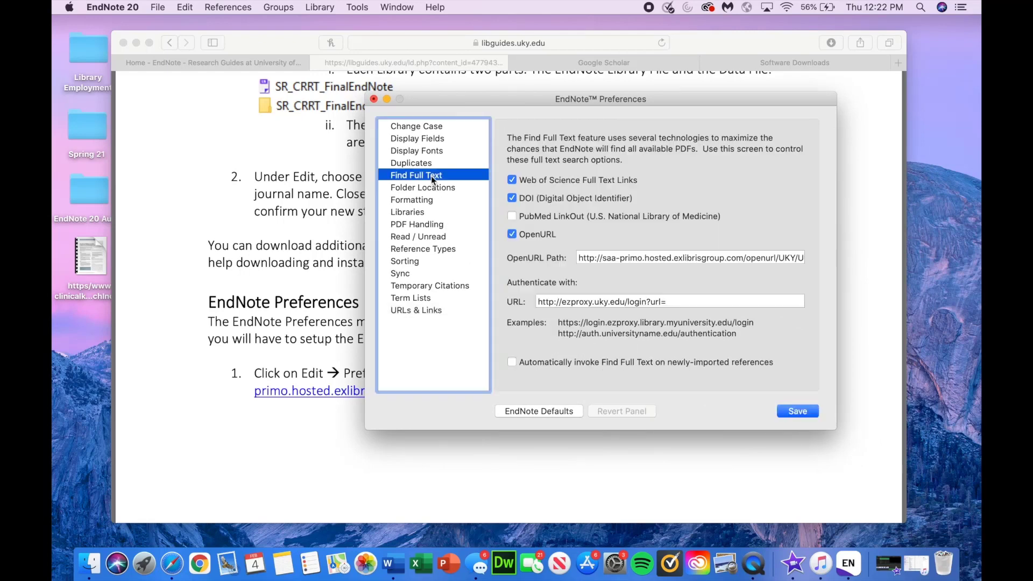
{"action": "scroll", "coordinate": [250, 323], "scroll_direction": "down", "scroll_amount": 10}
{"action": "scroll", "coordinate": [250, 322], "scroll_direction": "down", "scroll_amount": 15}
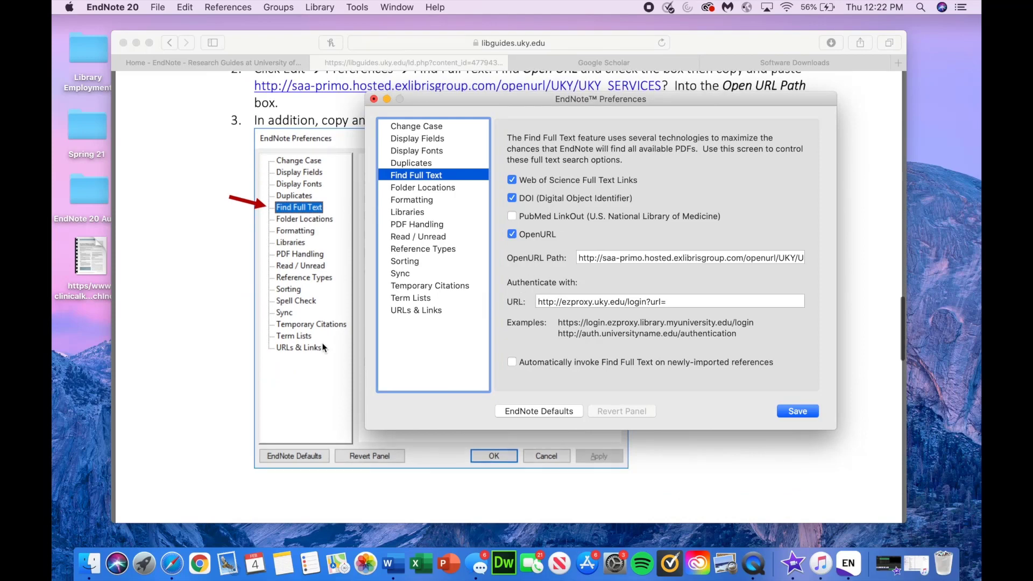
{"action": "scroll", "coordinate": [323, 348], "scroll_direction": "down", "scroll_amount": 15}
{"action": "scroll", "coordinate": [323, 348], "scroll_direction": "up", "scroll_amount": 15}
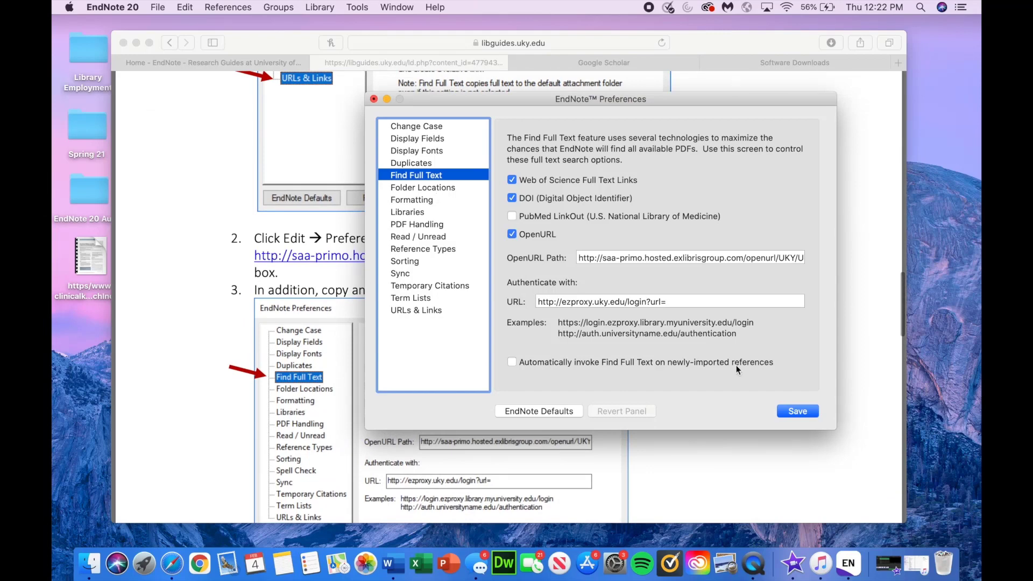
{"action": "left_click", "coordinate": [792, 412]}
{"action": "left_click", "coordinate": [374, 99]}
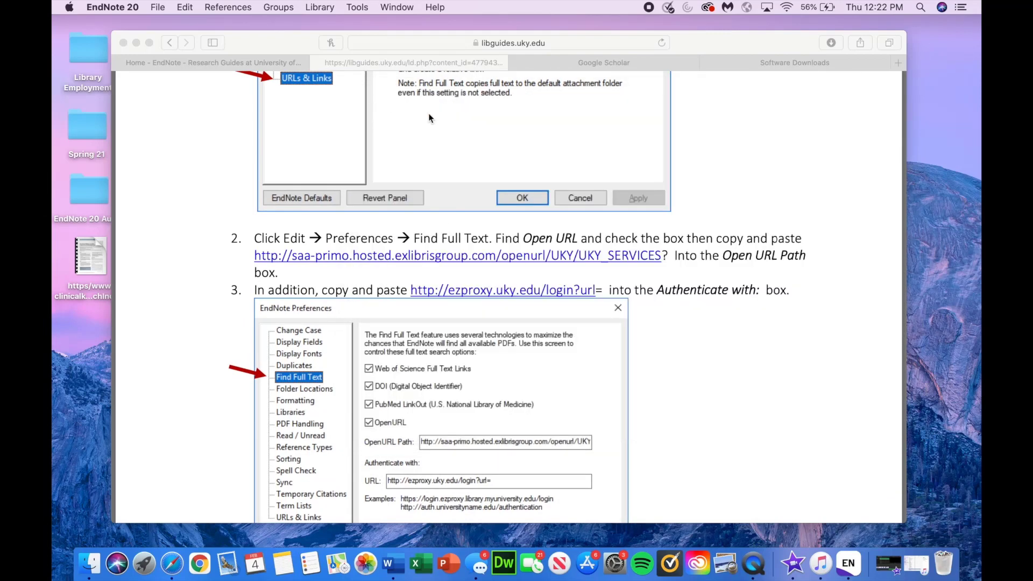
{"action": "scroll", "coordinate": [598, 166], "scroll_direction": "up", "scroll_amount": 3}
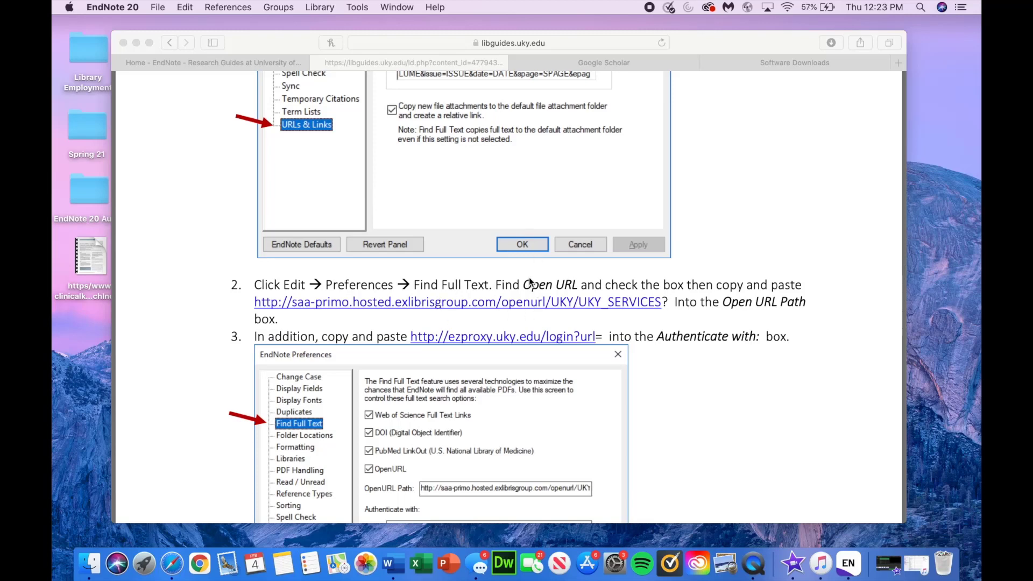
{"action": "left_click", "coordinate": [634, 359]}
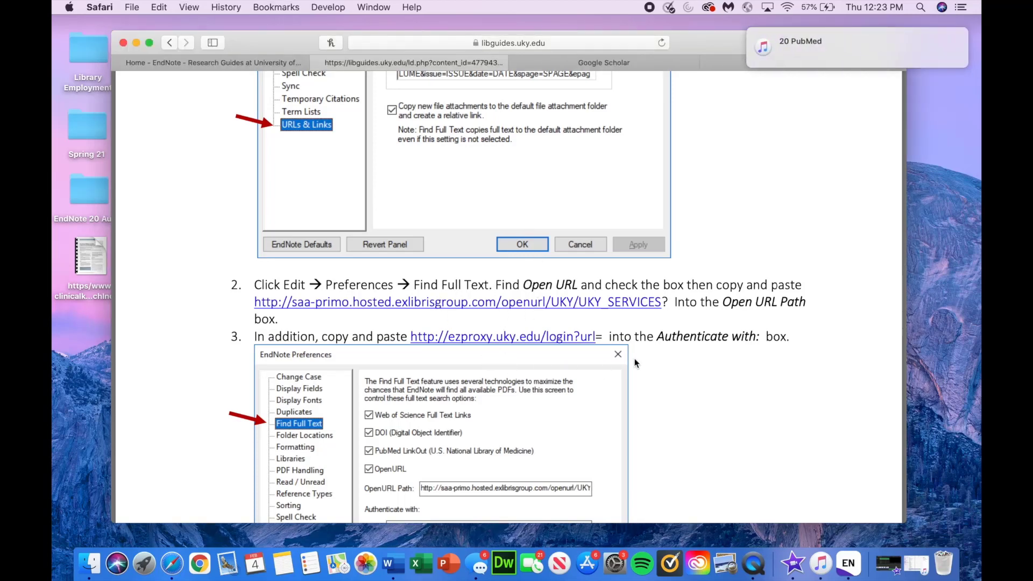
Step: Minimize the Safari guide window and bring EndNote 20 to the front
{"action": "mouse_move", "coordinate": [814, 40]}
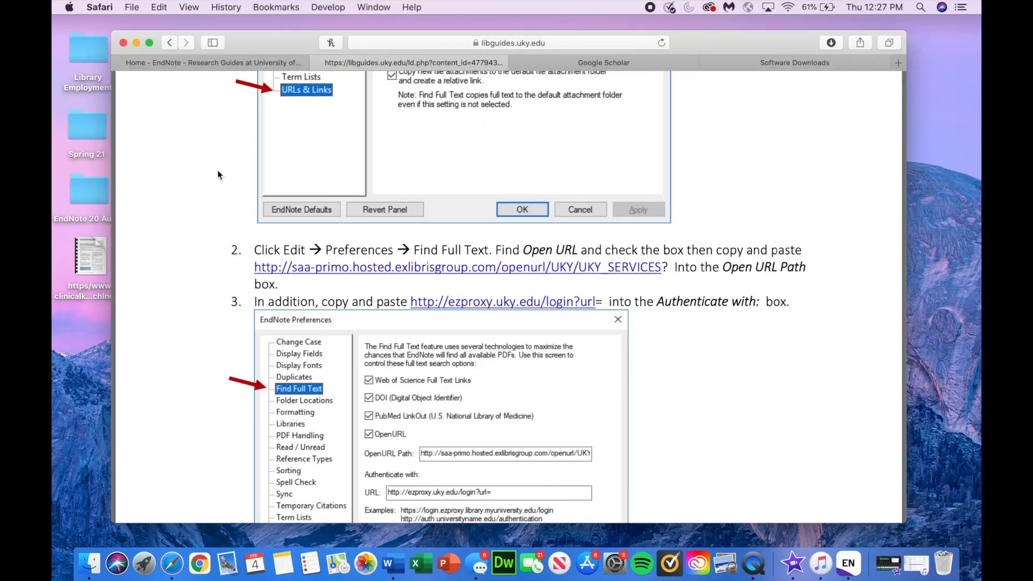
{"action": "left_click", "coordinate": [136, 43]}
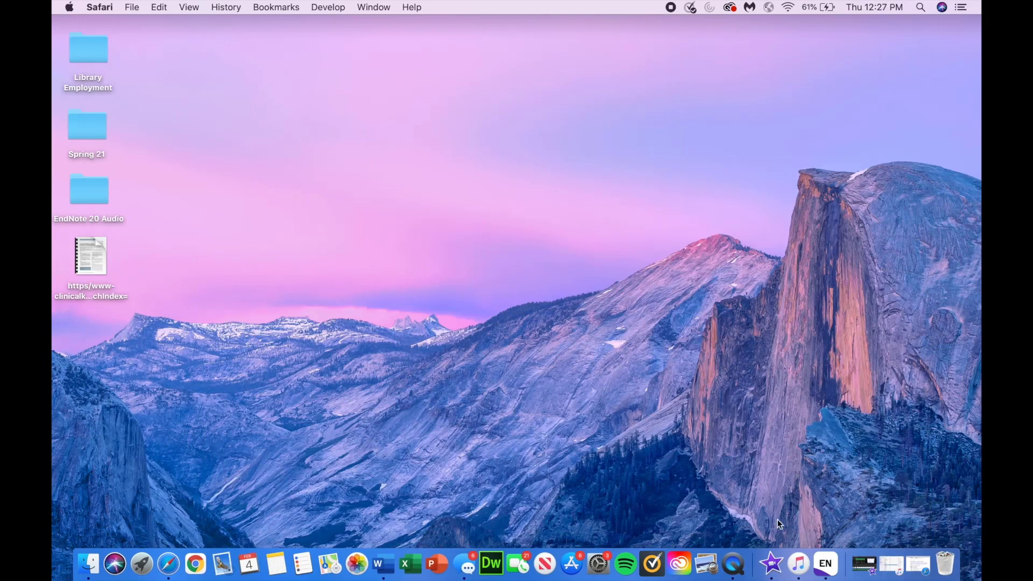
{"action": "left_click", "coordinate": [829, 563]}
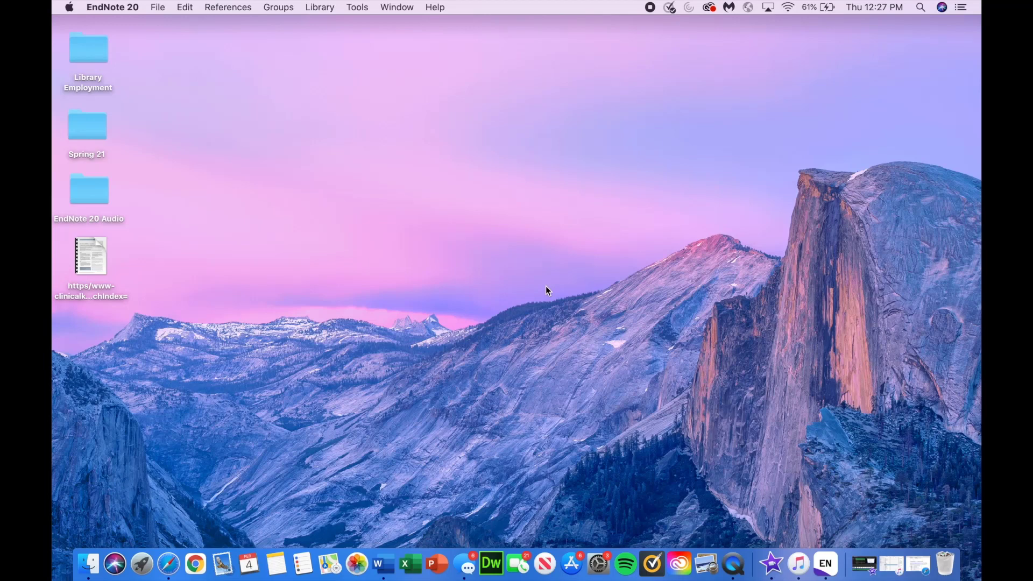
Step: Create a new EndNote library named EndNote20forMac in Documents
{"action": "left_click", "coordinate": [157, 8]}
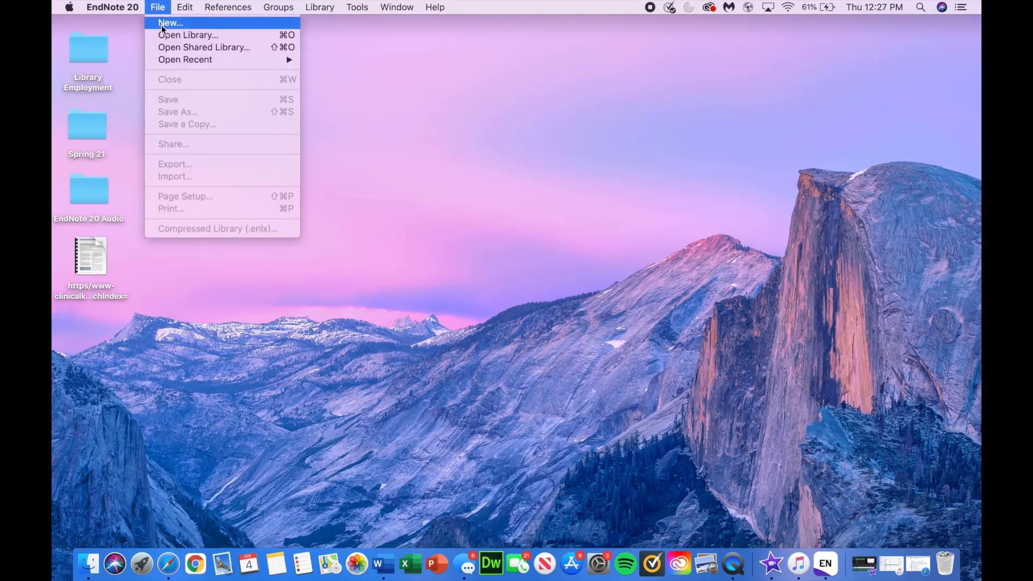
{"action": "left_click", "coordinate": [161, 25]}
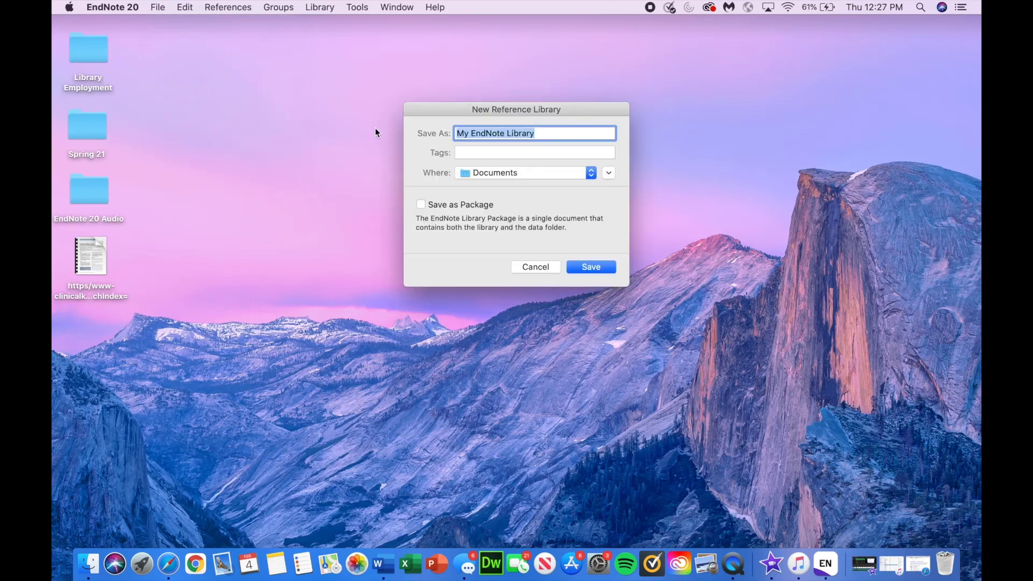
{"action": "type", "text": "En"}
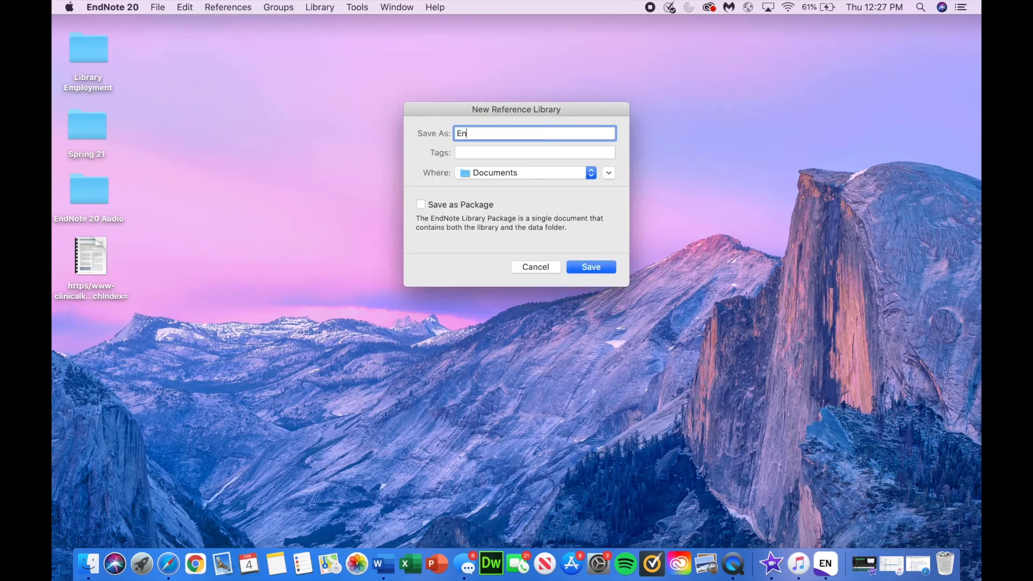
{"action": "type", "text": "dNote20"}
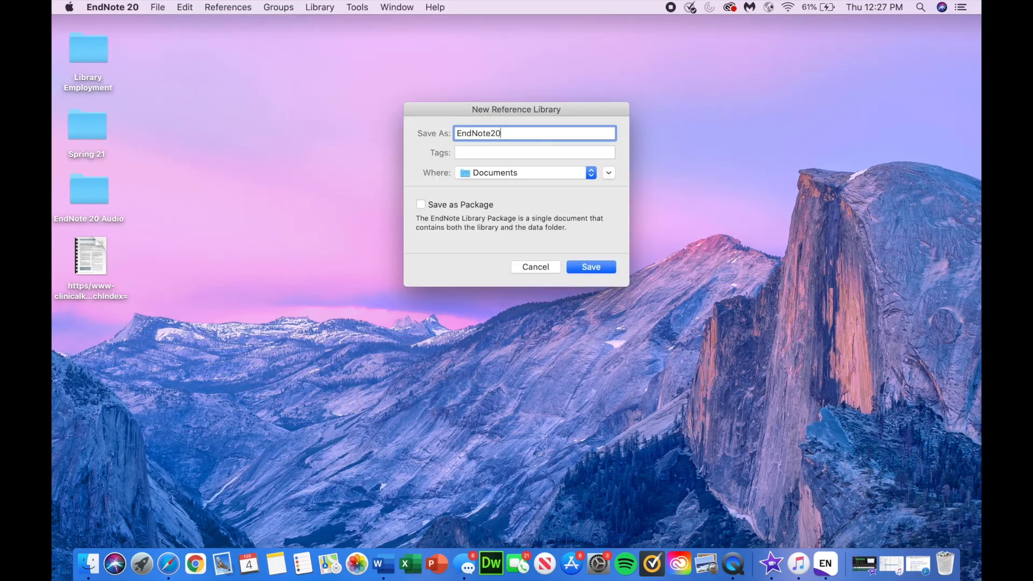
{"action": "type", "text": "forMac"}
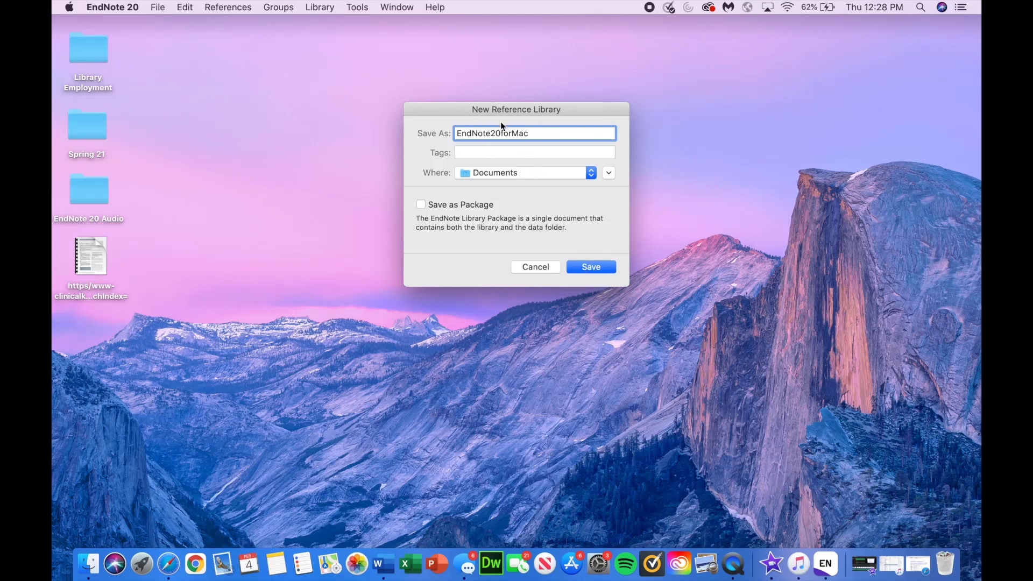
{"action": "left_click", "coordinate": [594, 268]}
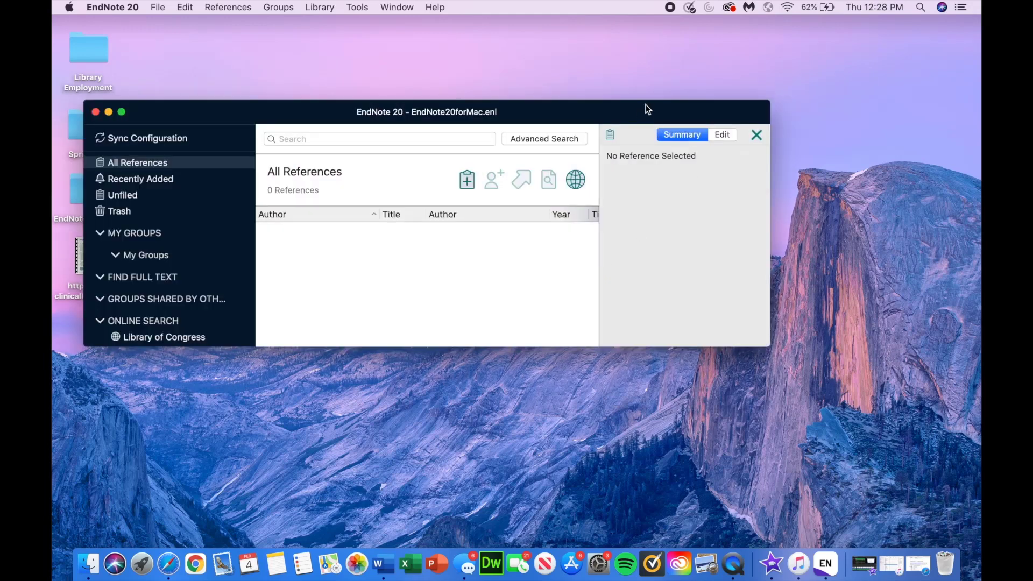
Step: Reposition and enlarge the library window and widen the reference list
{"action": "left_click_drag", "start_coordinate": [646, 104], "coordinate": [662, 52]}
{"action": "left_click_drag", "start_coordinate": [785, 293], "coordinate": [923, 532]}
{"action": "left_click_drag", "start_coordinate": [616, 222], "coordinate": [707, 227]}
{"action": "left_click_drag", "start_coordinate": [690, 58], "coordinate": [689, 46]}
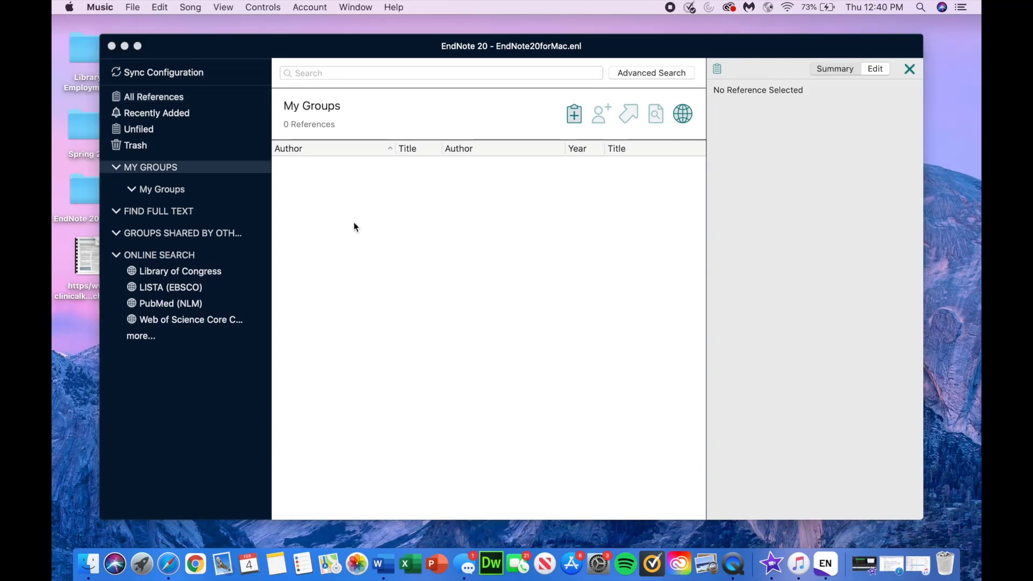
Step: Add the PubMed and CINAHL groups under My Groups
{"action": "left_click", "coordinate": [354, 224]}
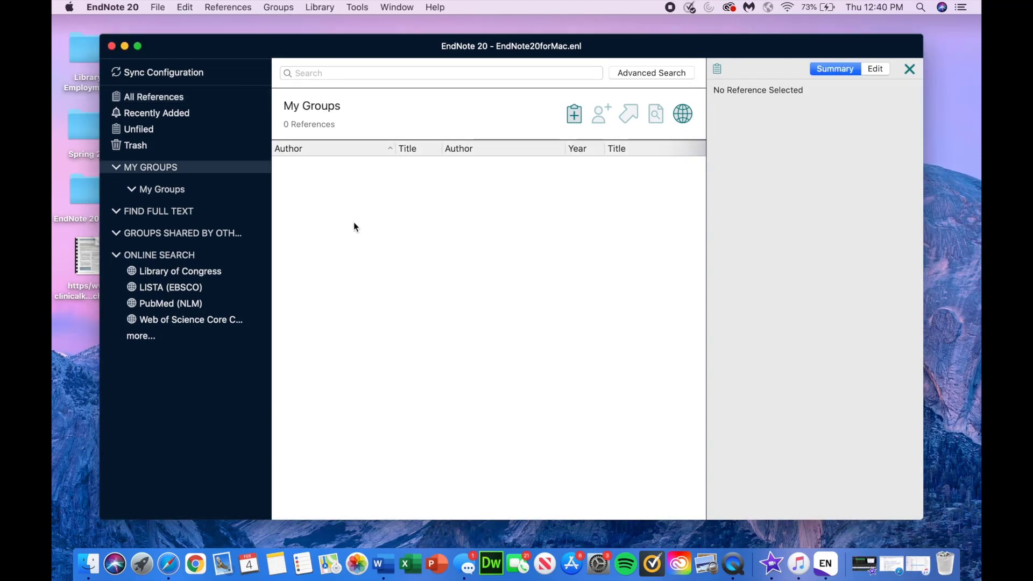
{"action": "right_click", "coordinate": [163, 169]}
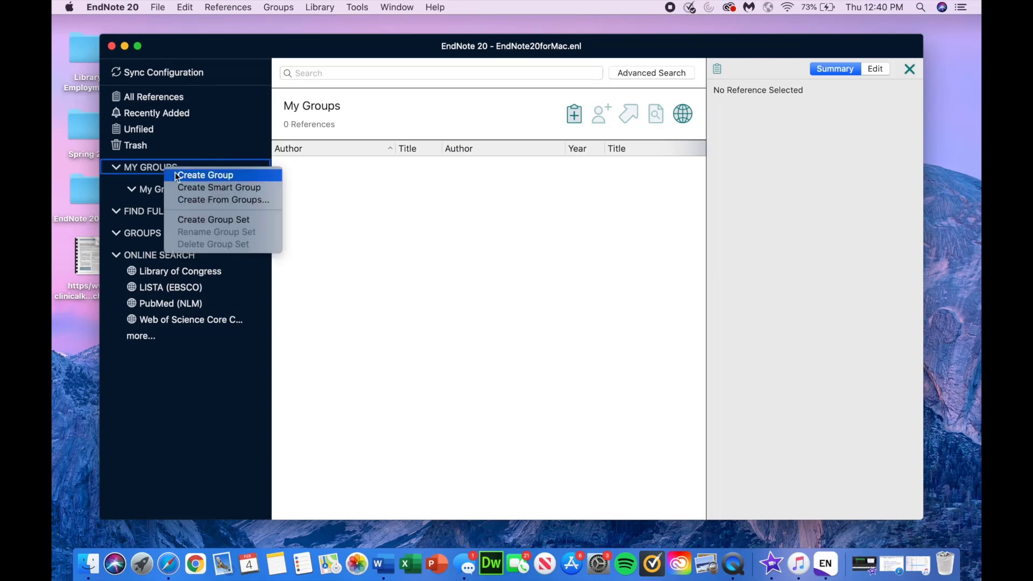
{"action": "left_click", "coordinate": [145, 188]}
{"action": "right_click", "coordinate": [160, 191]}
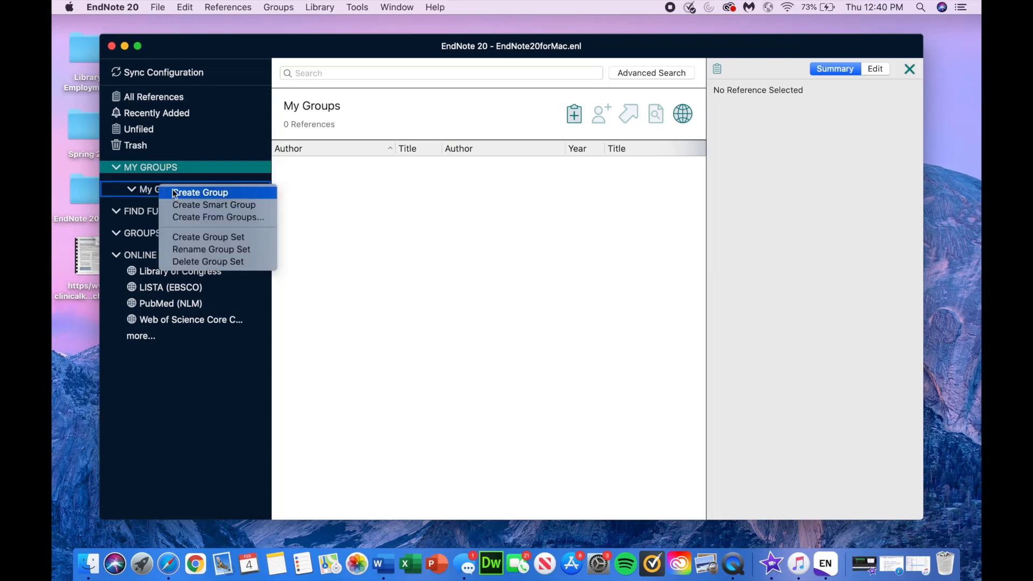
{"action": "left_click", "coordinate": [182, 192]}
{"action": "type", "text": "PubMed"}
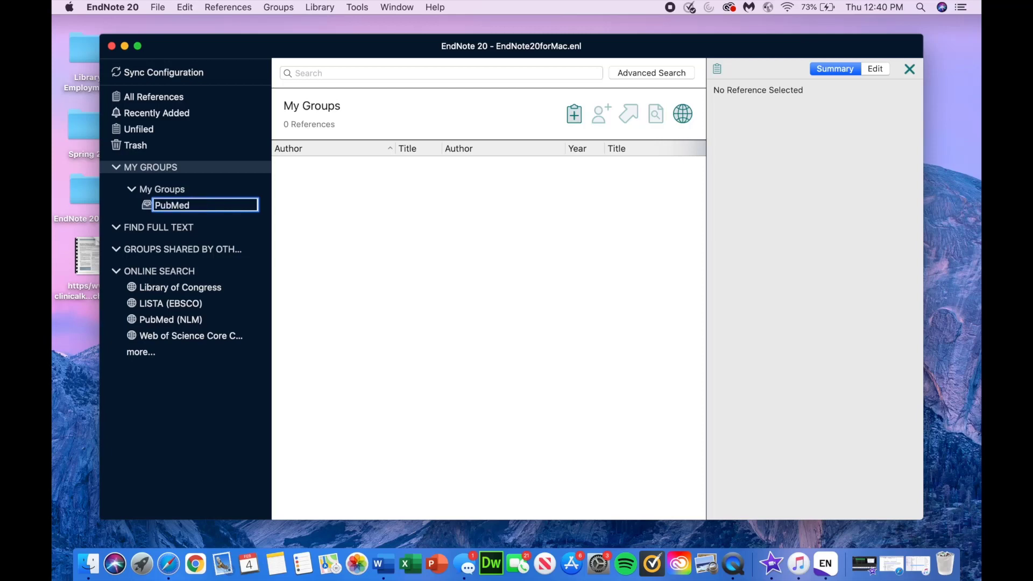
{"action": "key", "text": "Return"}
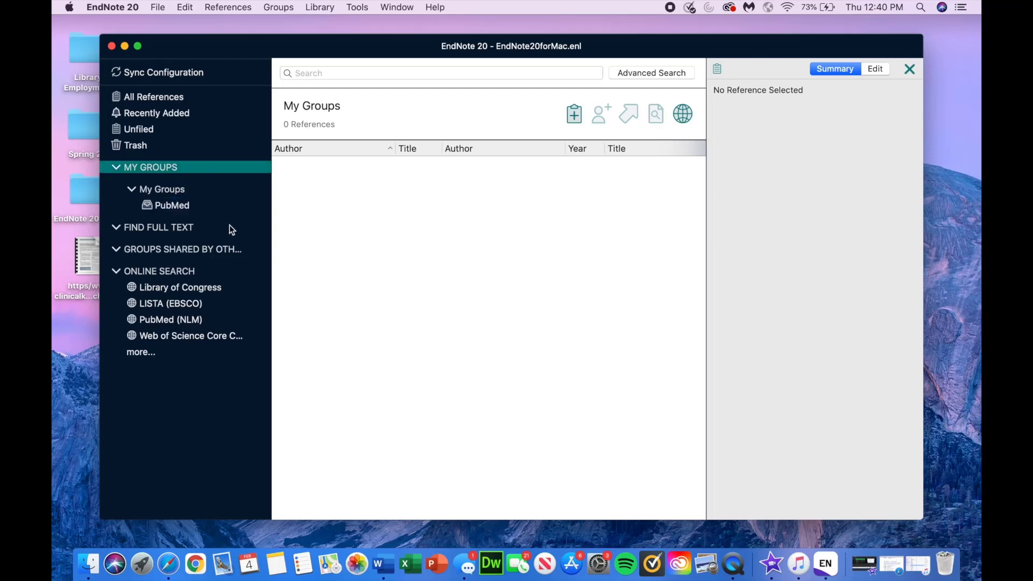
{"action": "left_click", "coordinate": [176, 188]}
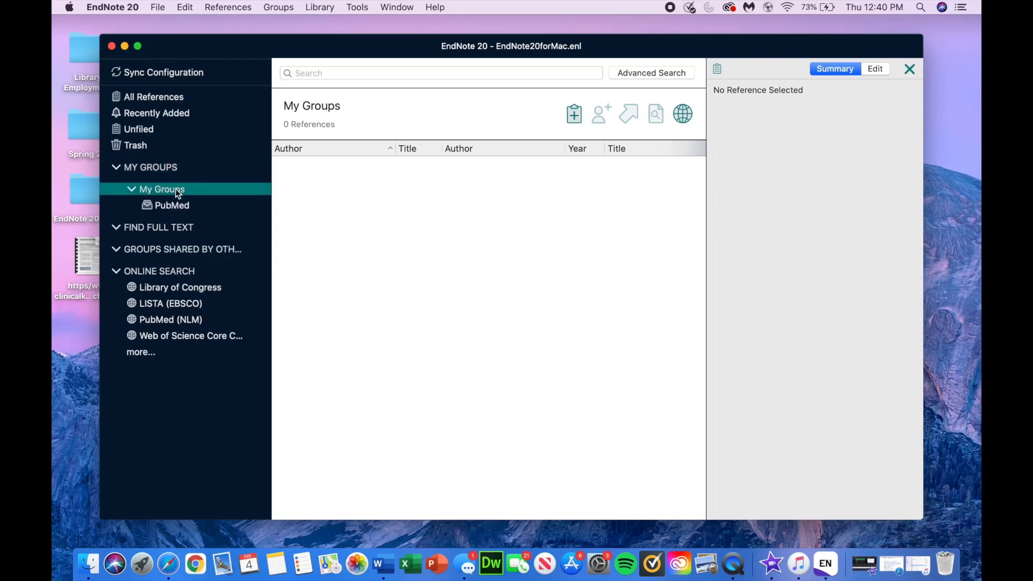
{"action": "left_click", "coordinate": [275, 6]}
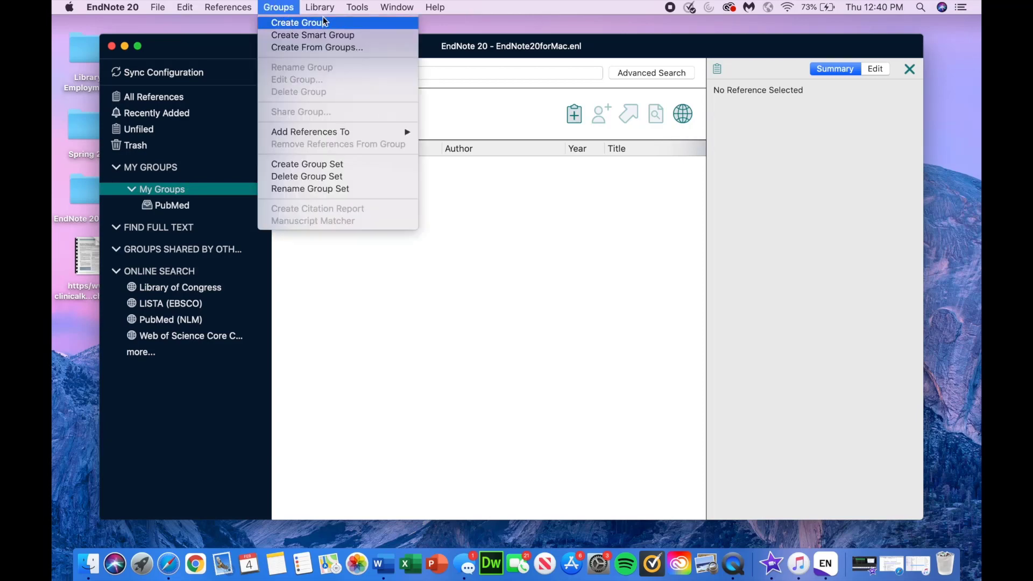
{"action": "left_click", "coordinate": [295, 24]}
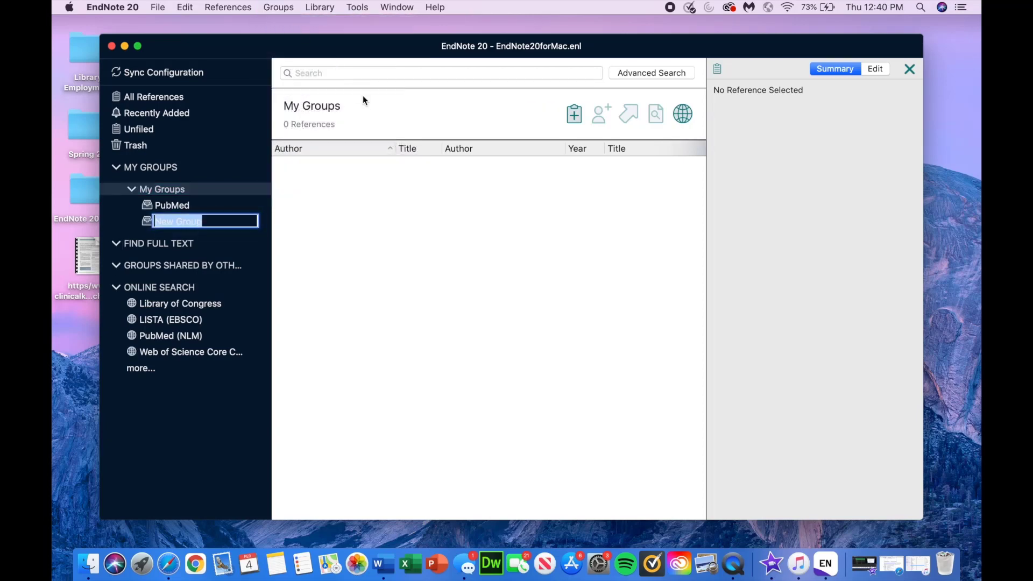
{"action": "type", "text": "CINAHL"}
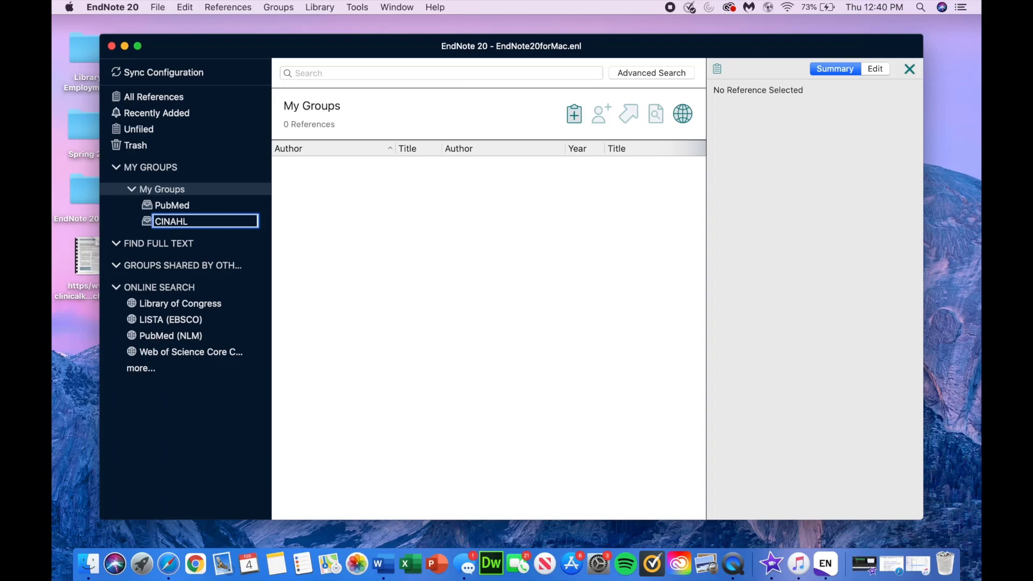
{"action": "key", "text": "Return"}
Step: Add the Web of Science and Google Scholar groups under My Groups
{"action": "right_click", "coordinate": [170, 191]}
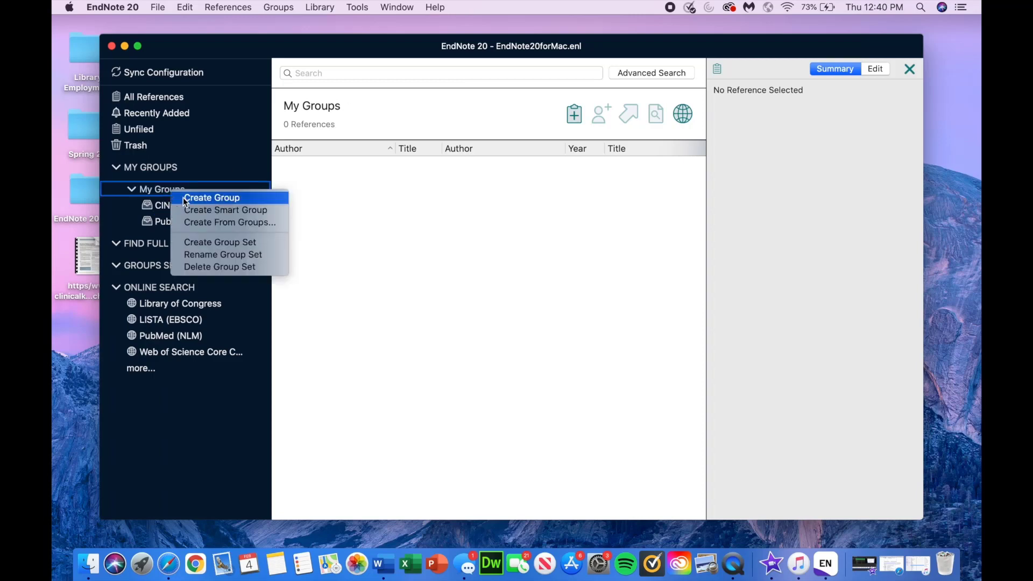
{"action": "left_click", "coordinate": [189, 198]}
{"action": "type", "text": "Web of Science"}
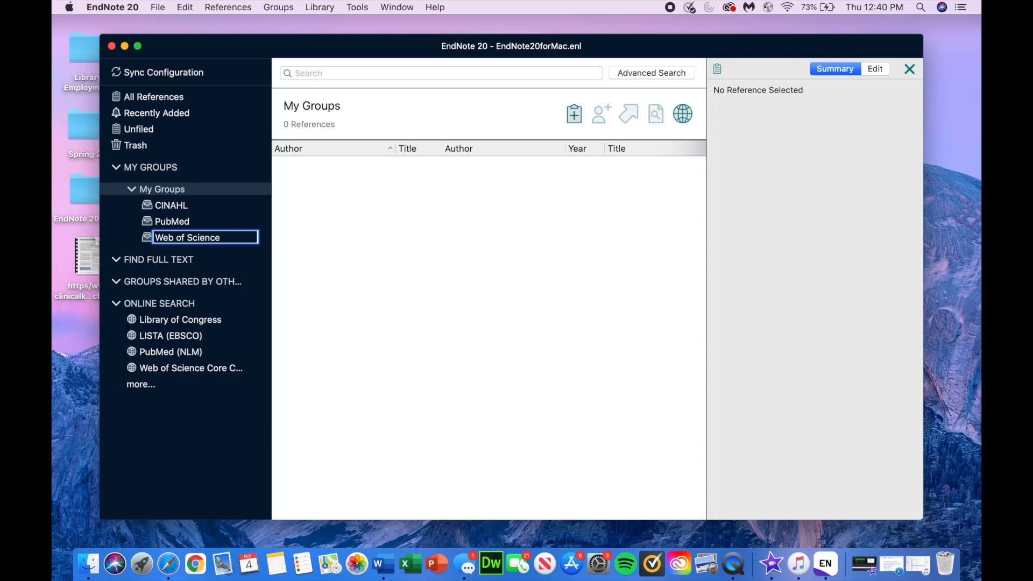
{"action": "key", "text": "Return"}
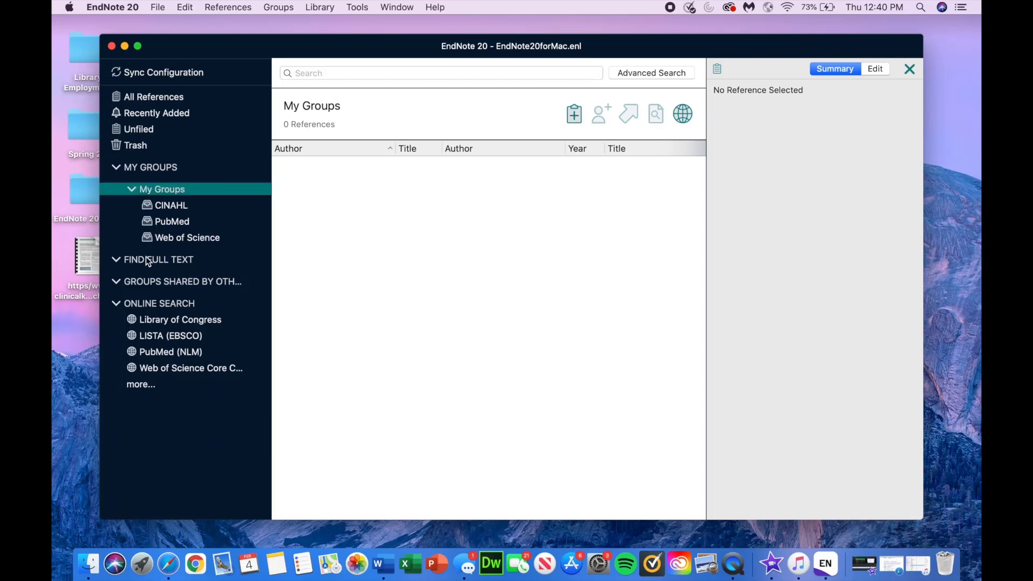
{"action": "right_click", "coordinate": [170, 192]}
{"action": "left_click", "coordinate": [186, 199]}
{"action": "type", "text": "G"}
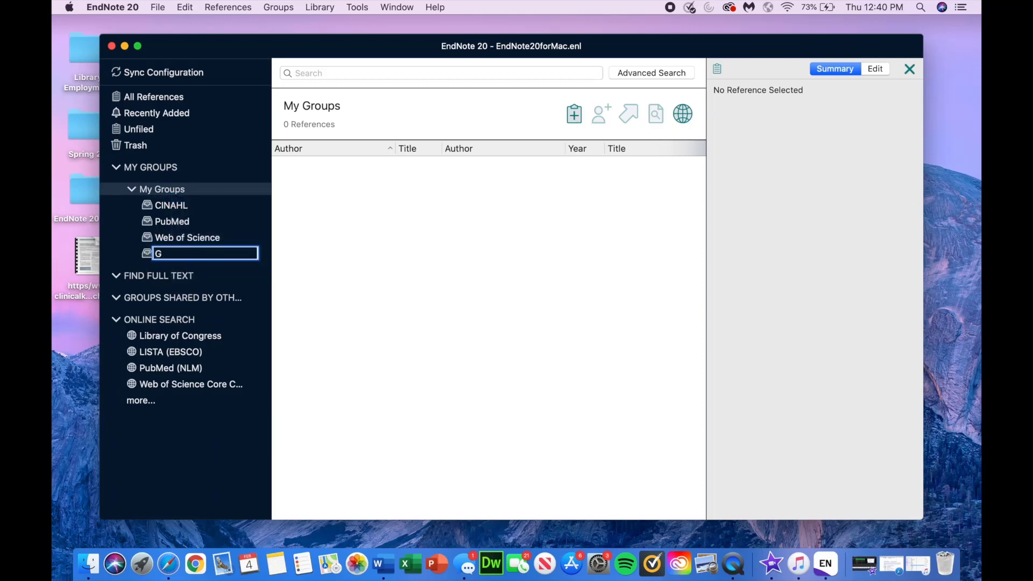
{"action": "type", "text": "oogle Scholar"}
{"action": "key", "text": "Return"}
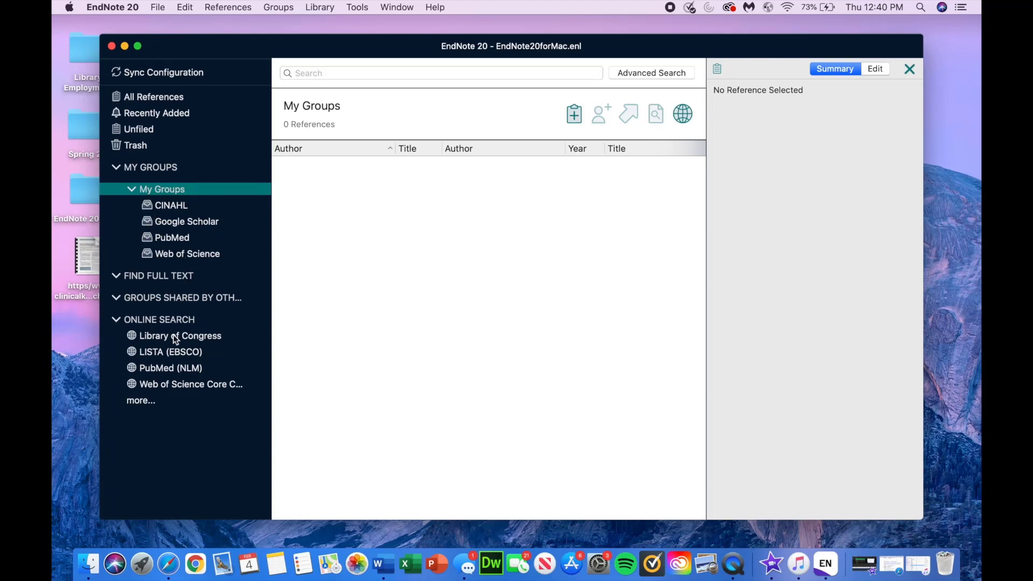
{"action": "left_click", "coordinate": [169, 564]}
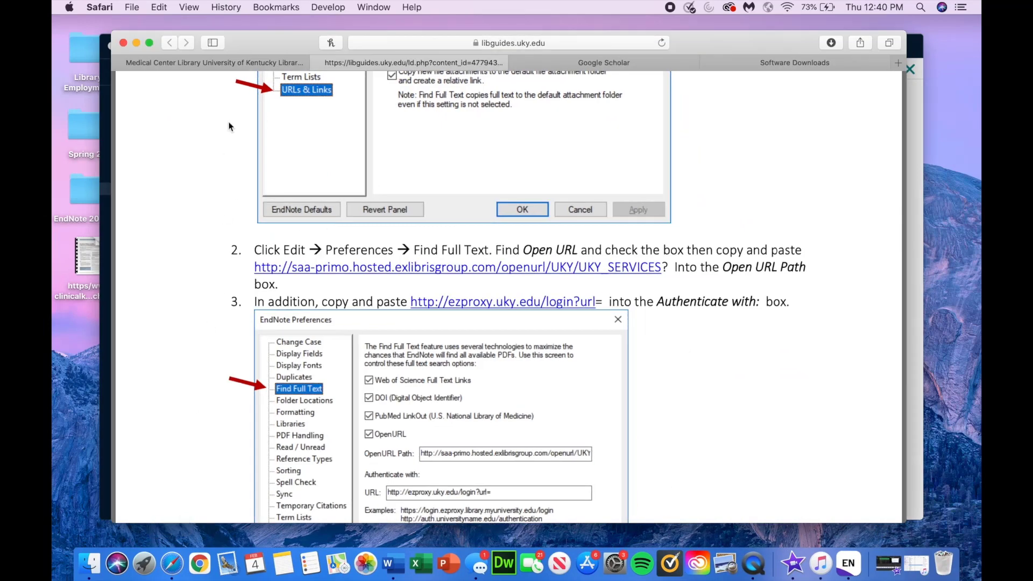
Step: Open PubMed from the INTRO resource links on the Medical Center Library site
{"action": "left_click", "coordinate": [236, 61]}
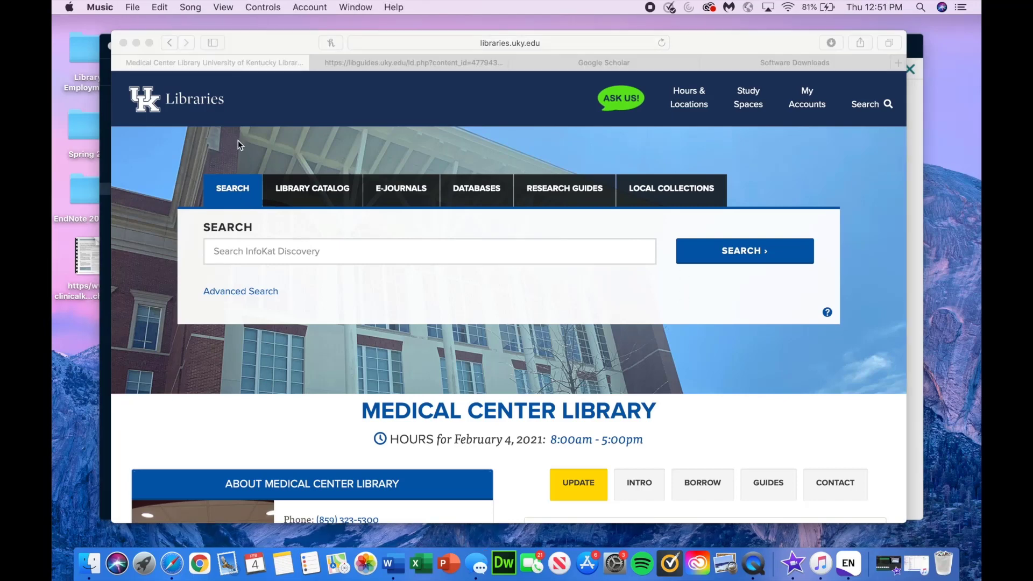
{"action": "left_click", "coordinate": [238, 142]}
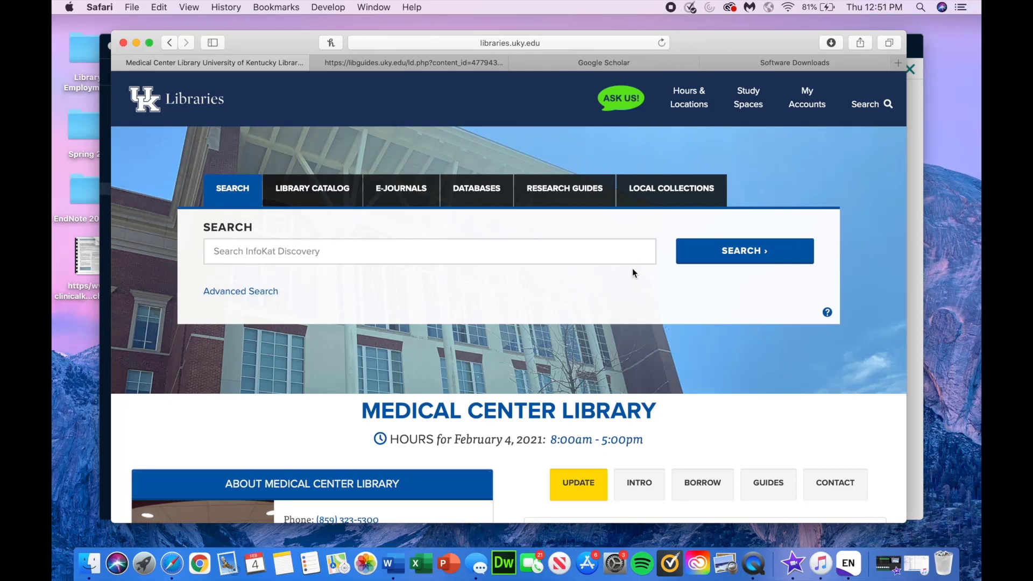
{"action": "scroll", "coordinate": [632, 268], "scroll_direction": "down", "scroll_amount": 8}
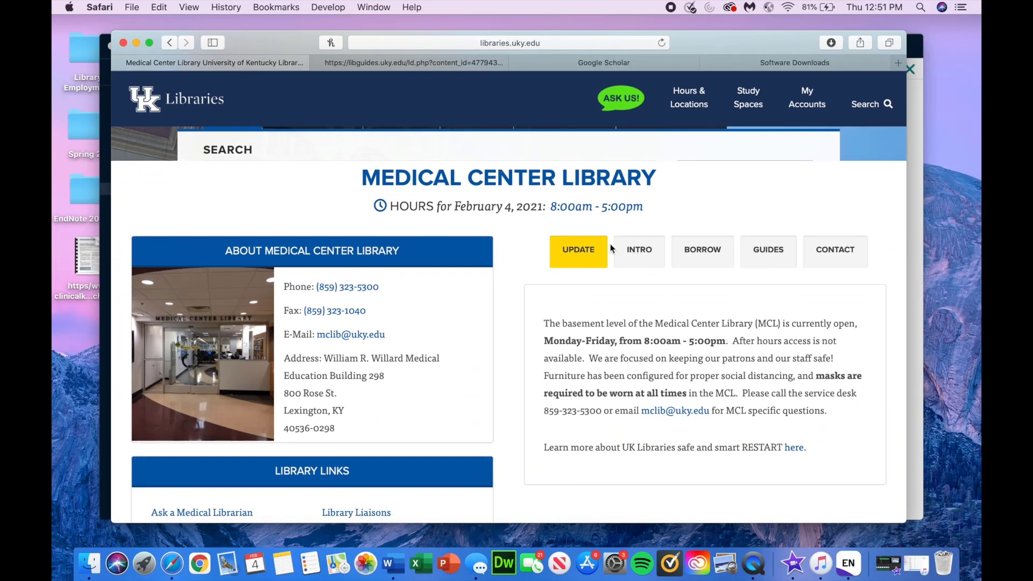
{"action": "left_click", "coordinate": [633, 251]}
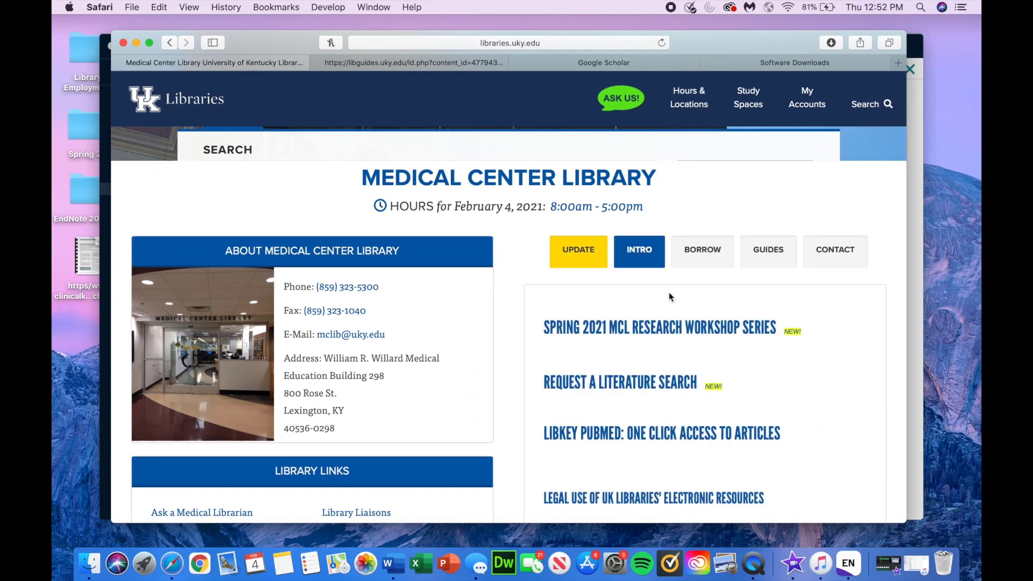
{"action": "scroll", "coordinate": [669, 293], "scroll_direction": "down", "scroll_amount": 7}
{"action": "left_click", "coordinate": [633, 285]}
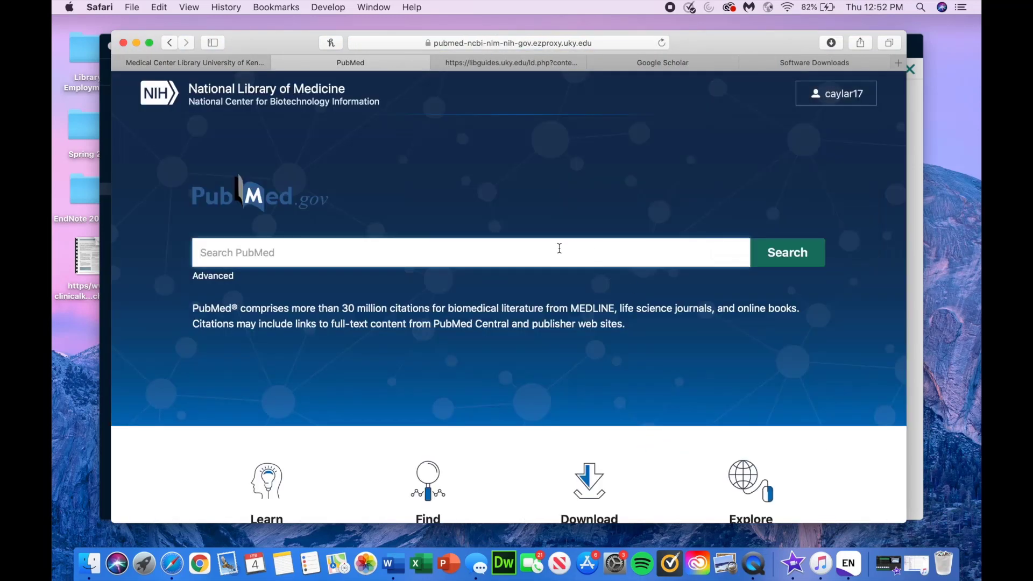
Step: Search PubMed for diabetes and browse the results
{"action": "type", "text": "diabetes"}
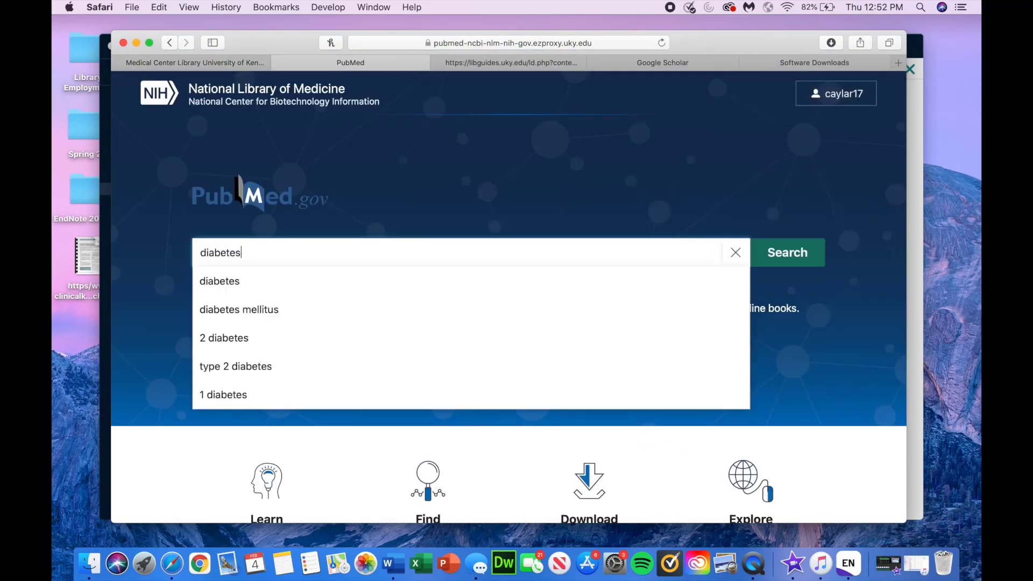
{"action": "left_click", "coordinate": [329, 295]}
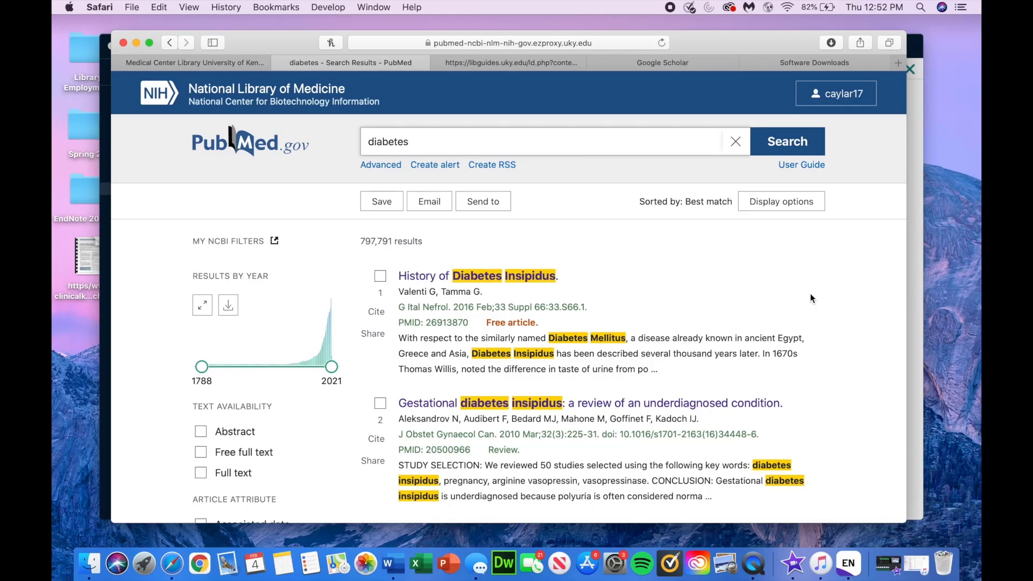
{"action": "scroll", "coordinate": [811, 295], "scroll_direction": "down", "scroll_amount": 3}
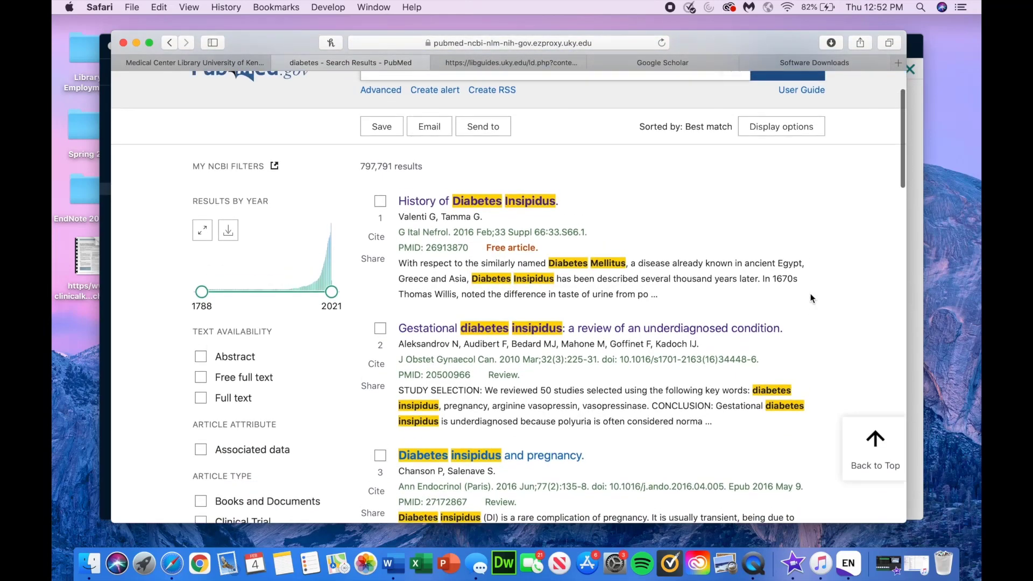
{"action": "scroll", "coordinate": [811, 294], "scroll_direction": "down", "scroll_amount": 2}
{"action": "scroll", "coordinate": [810, 297], "scroll_direction": "down", "scroll_amount": 9}
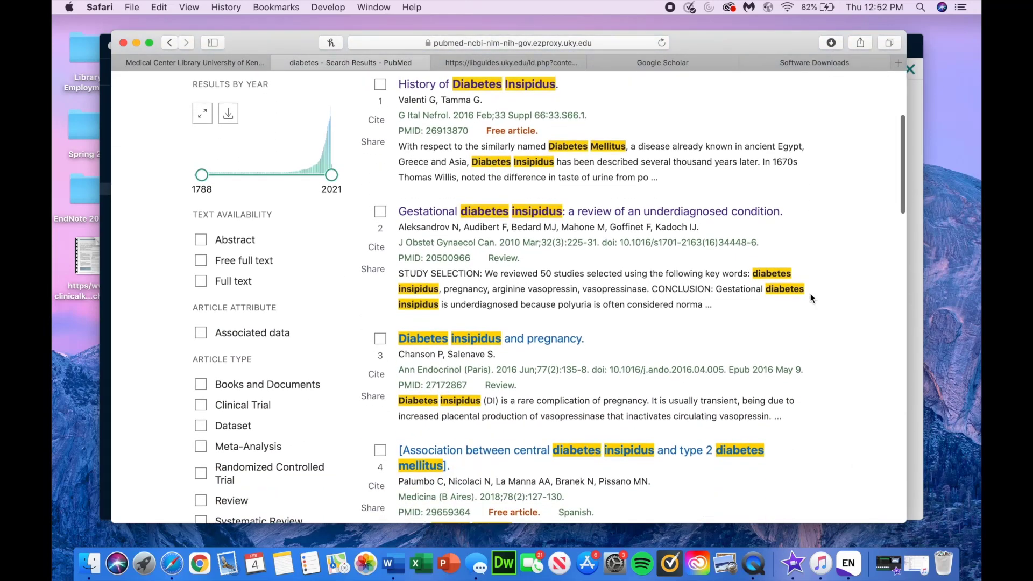
{"action": "scroll", "coordinate": [811, 298], "scroll_direction": "up", "scroll_amount": 12}
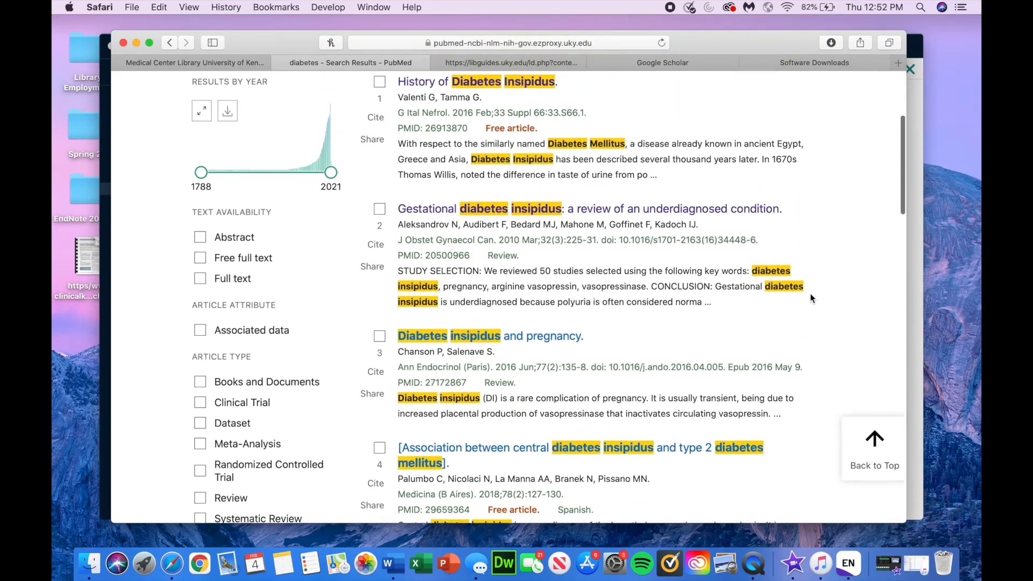
{"action": "scroll", "coordinate": [810, 298], "scroll_direction": "down", "scroll_amount": 1}
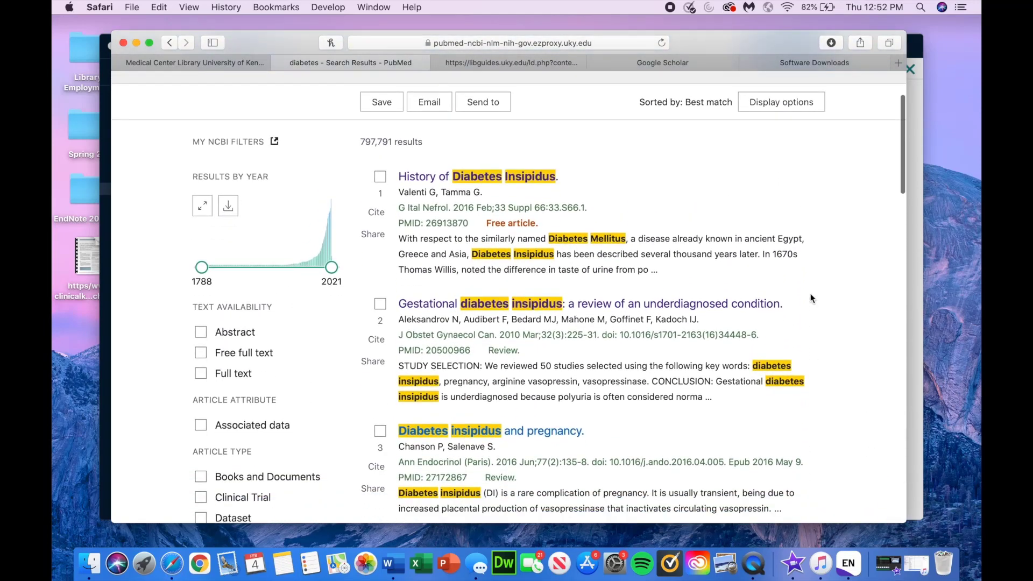
Step: Tick results 1–3: History of Diabetes Insipidus, the gestational review, Diabetes insipidus and pregnancy
{"action": "left_click", "coordinate": [380, 176]}
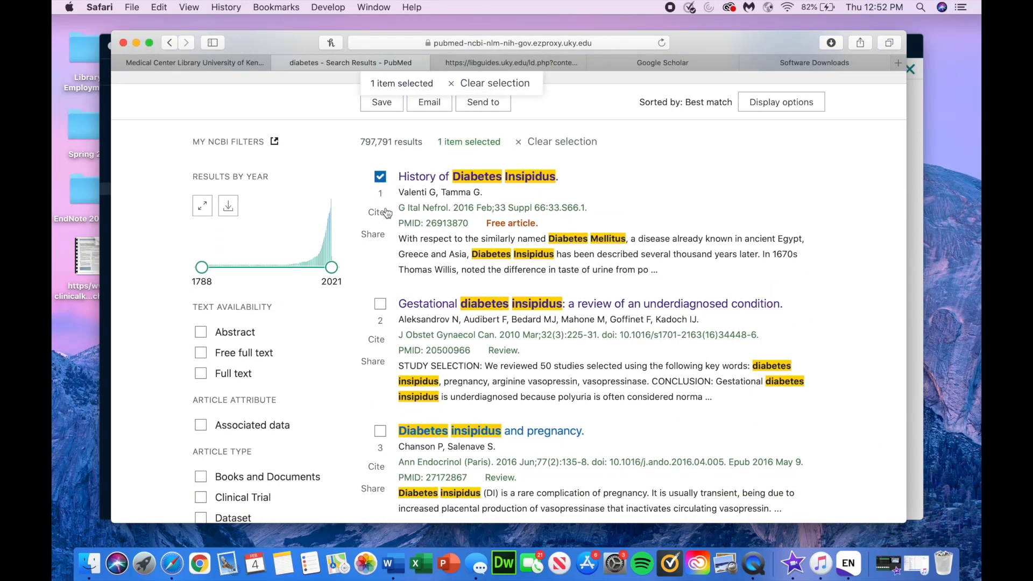
{"action": "left_click", "coordinate": [381, 304]}
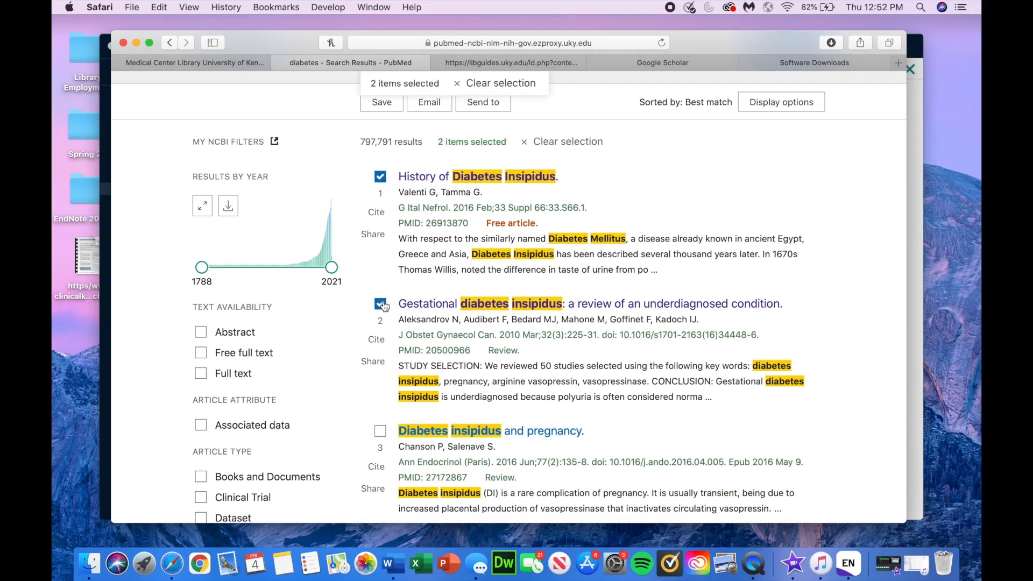
{"action": "left_click", "coordinate": [380, 431]}
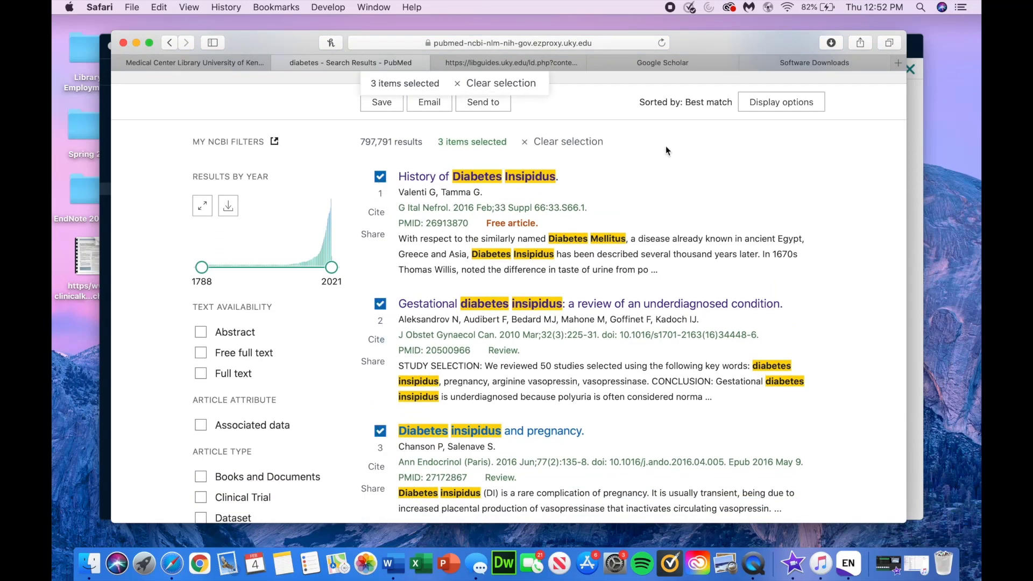
{"action": "scroll", "coordinate": [666, 146], "scroll_direction": "up", "scroll_amount": 4}
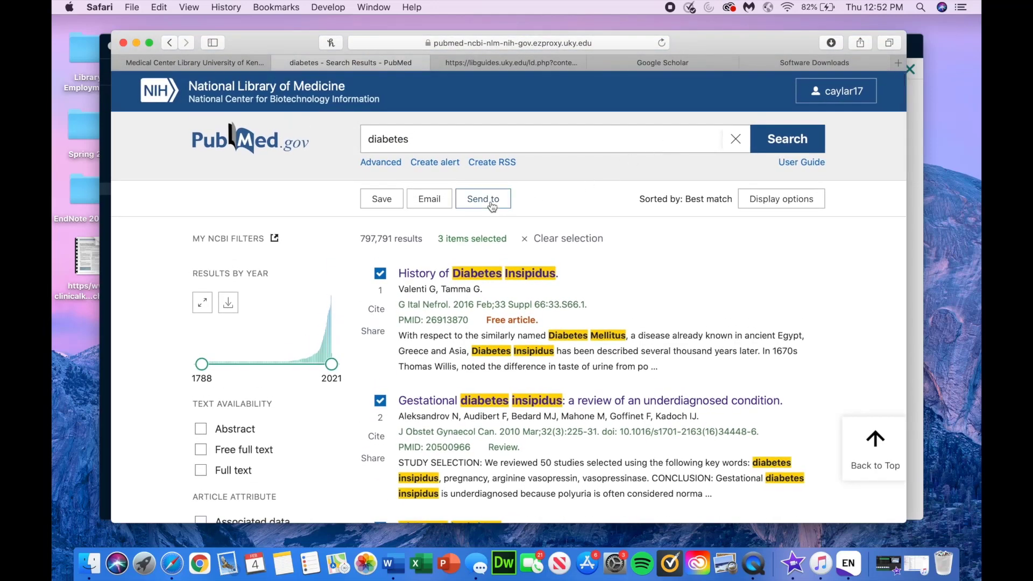
Step: Export the three selected results to a citation manager as pubmed-diabetes-set-3.nbib
{"action": "left_click", "coordinate": [490, 206]}
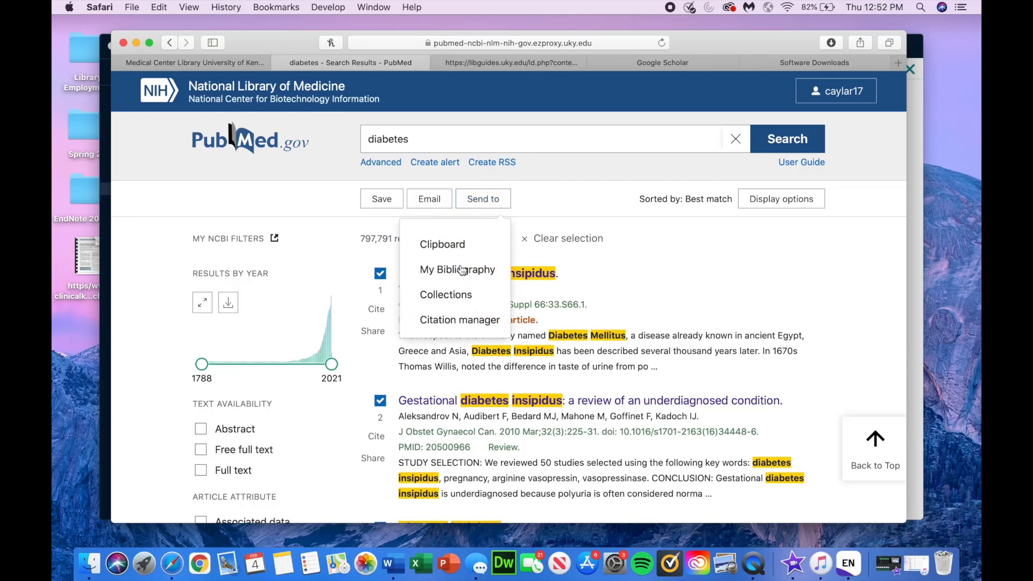
{"action": "left_click", "coordinate": [458, 320]}
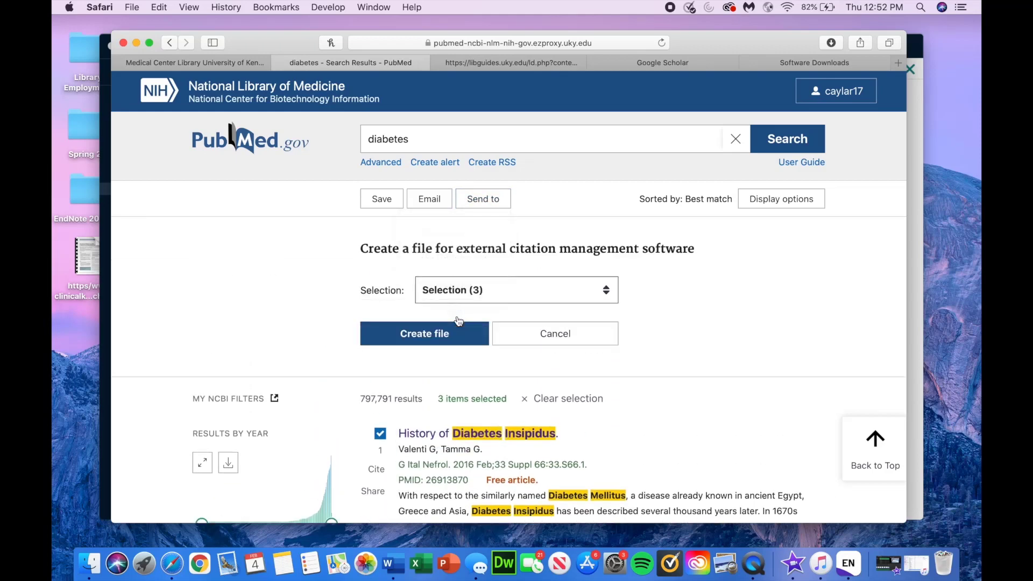
{"action": "left_click", "coordinate": [466, 296]}
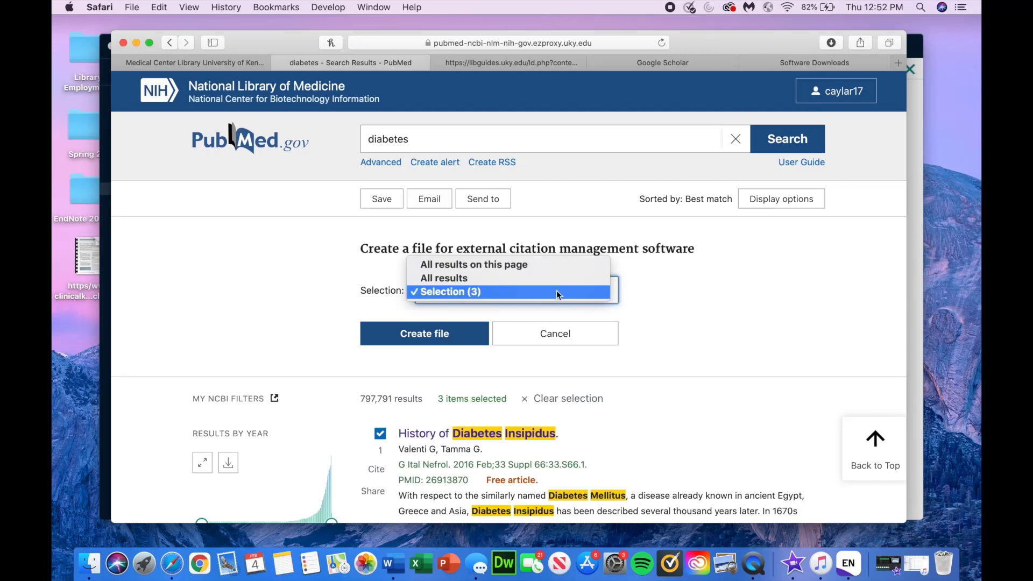
{"action": "left_click", "coordinate": [557, 294]}
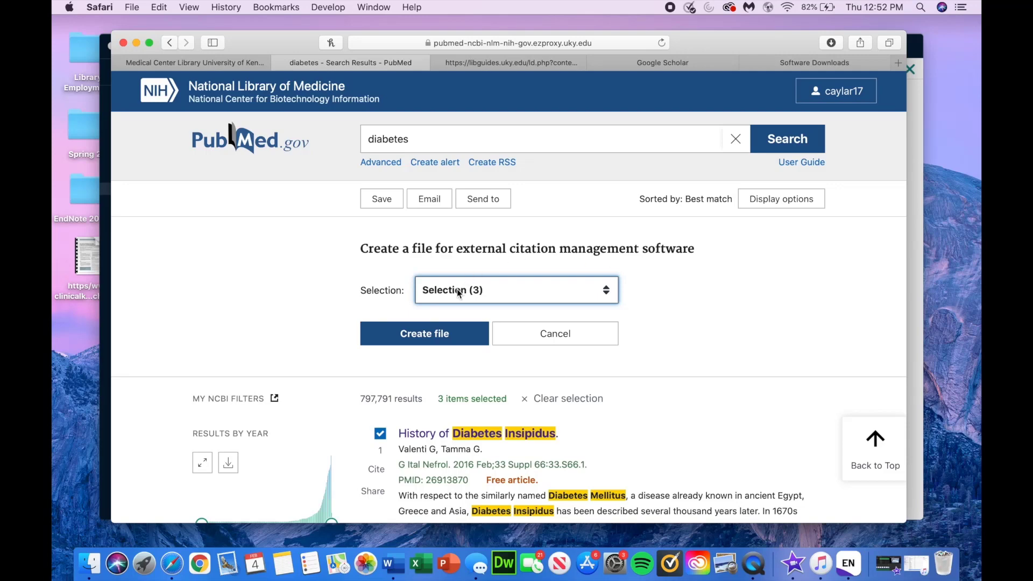
{"action": "left_click", "coordinate": [450, 335]}
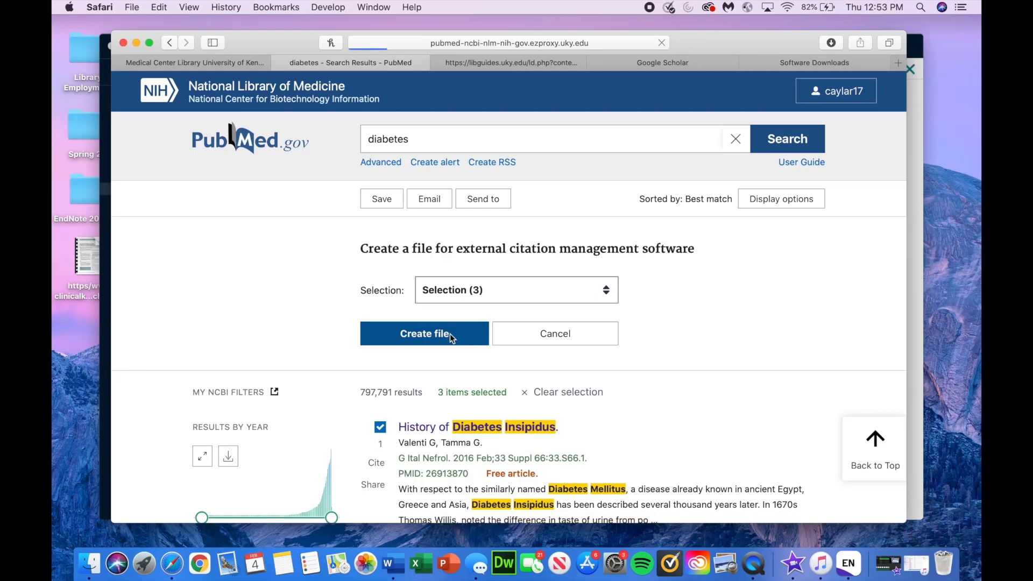
{"action": "left_click", "coordinate": [830, 47]}
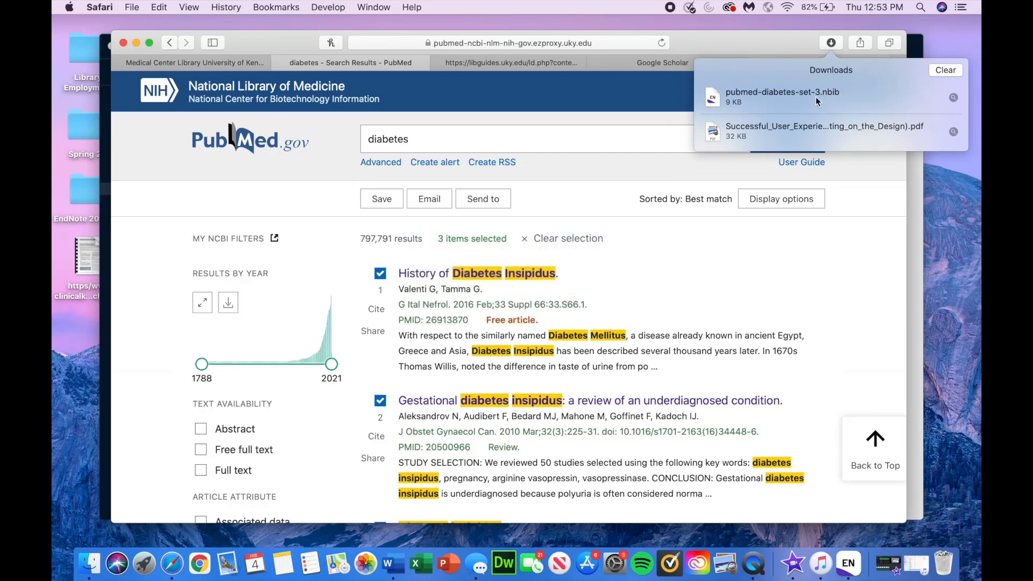
Step: Import pubmed-diabetes-set-3.nbib into EndNote20forMac, then return to Safari
{"action": "double_click", "coordinate": [816, 97]}
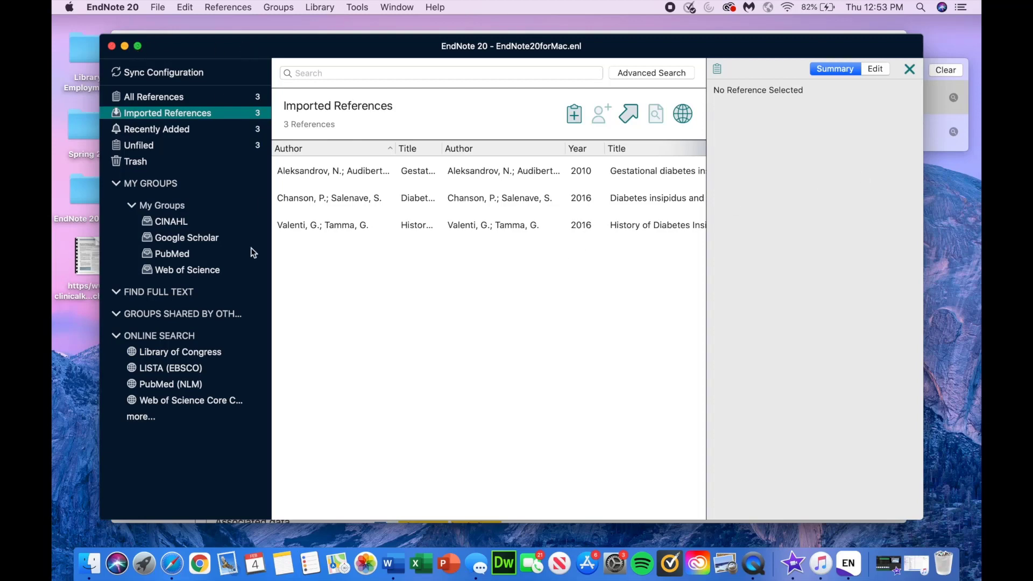
{"action": "left_click", "coordinate": [172, 563]}
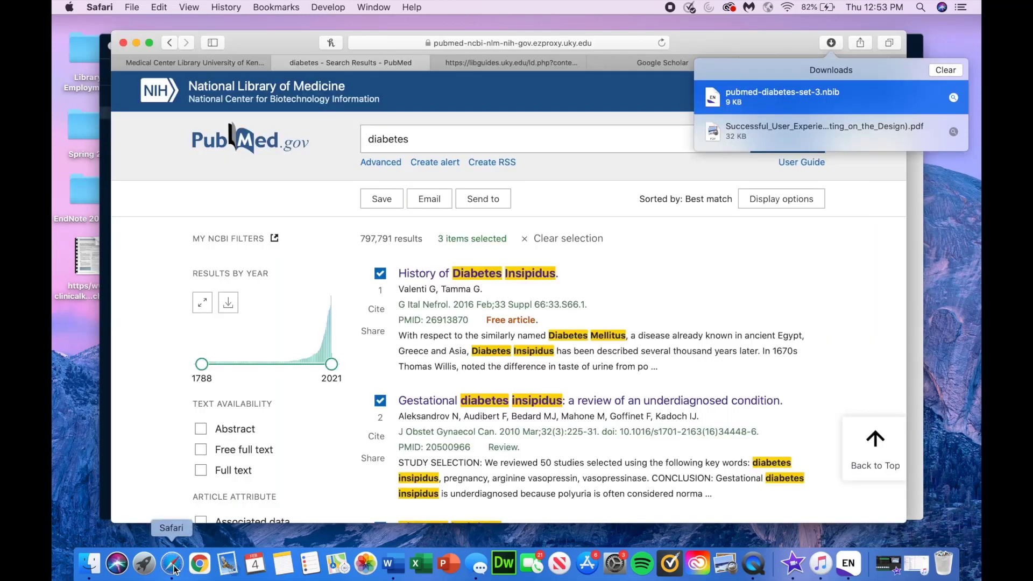
Step: Clear the downloads list and the PubMed selection, then open the fourth result on central diabetes insipidus
{"action": "left_click", "coordinate": [945, 70]}
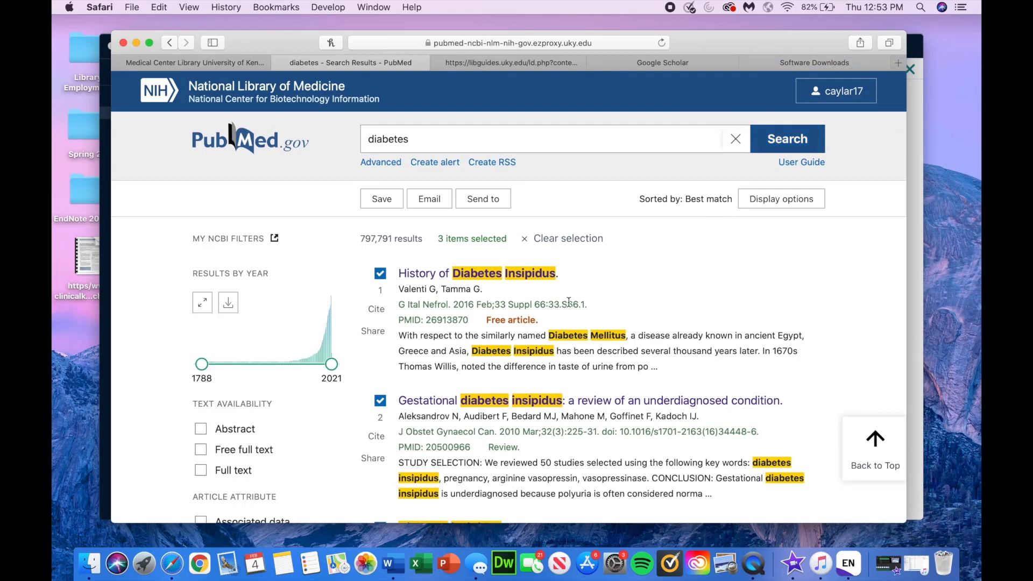
{"action": "left_click", "coordinate": [531, 239]}
{"action": "scroll", "coordinate": [545, 324], "scroll_direction": "down", "scroll_amount": 3}
{"action": "scroll", "coordinate": [545, 324], "scroll_direction": "down", "scroll_amount": 8}
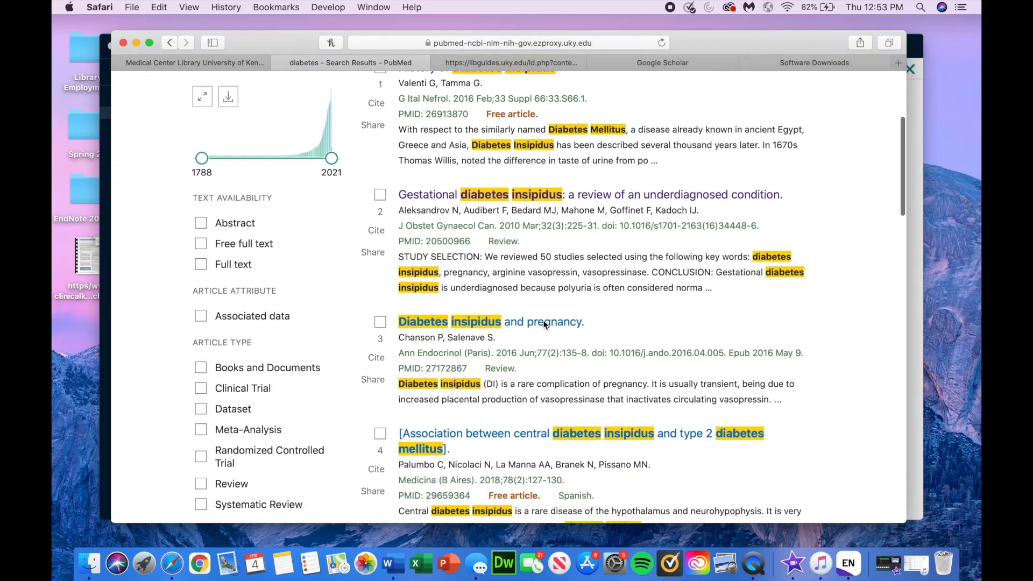
{"action": "left_click", "coordinate": [514, 365]}
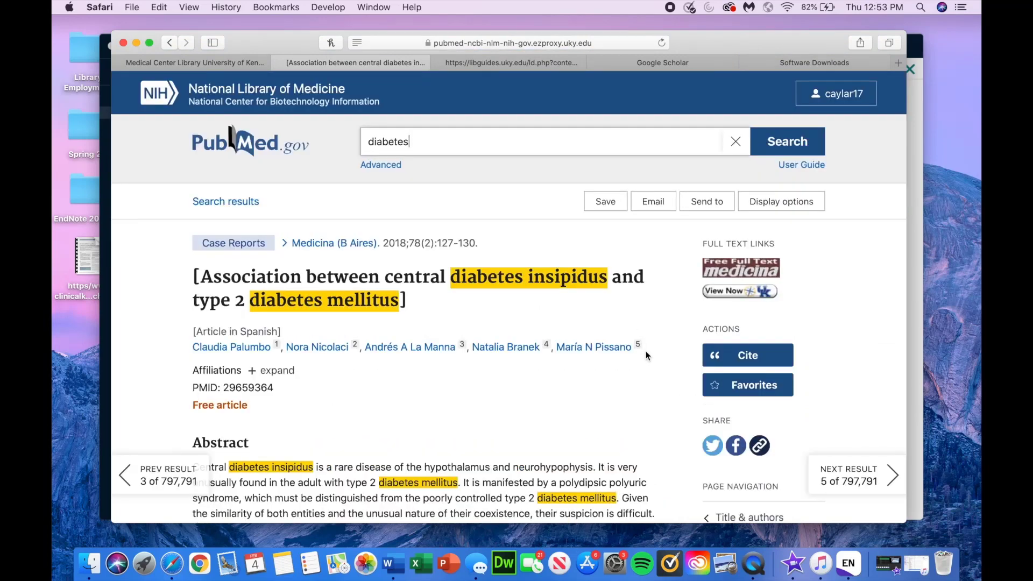
Step: Export the article as a citation-manager file, pubmed-29659364.nbib, and view it in Downloads
{"action": "left_click", "coordinate": [706, 209]}
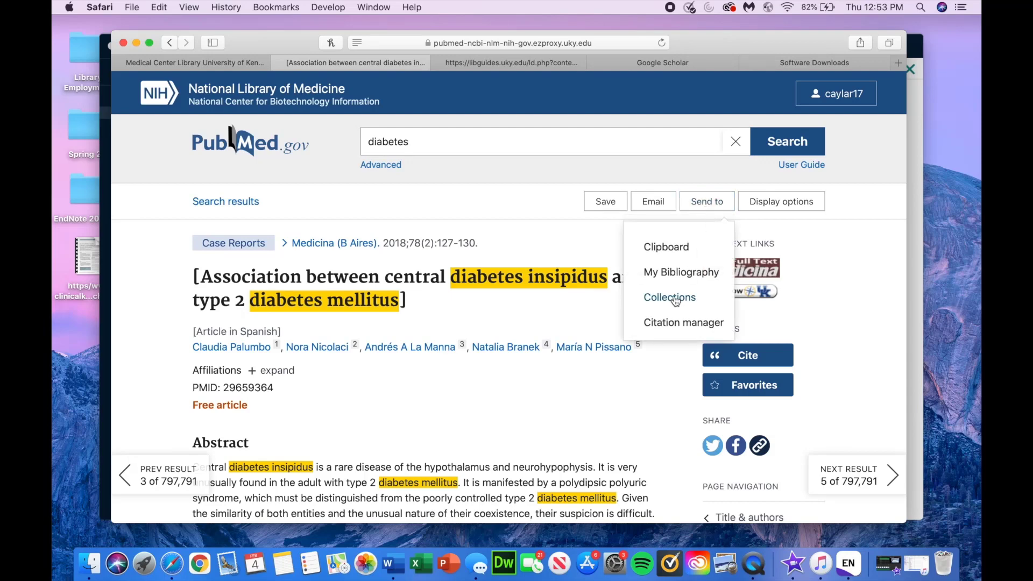
{"action": "left_click", "coordinate": [673, 323]}
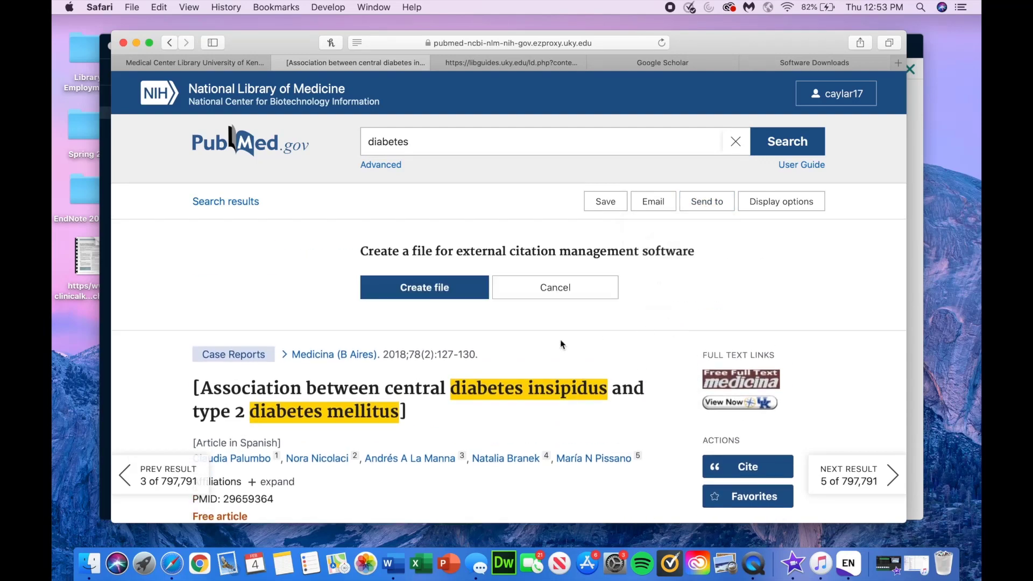
{"action": "left_click", "coordinate": [464, 285]}
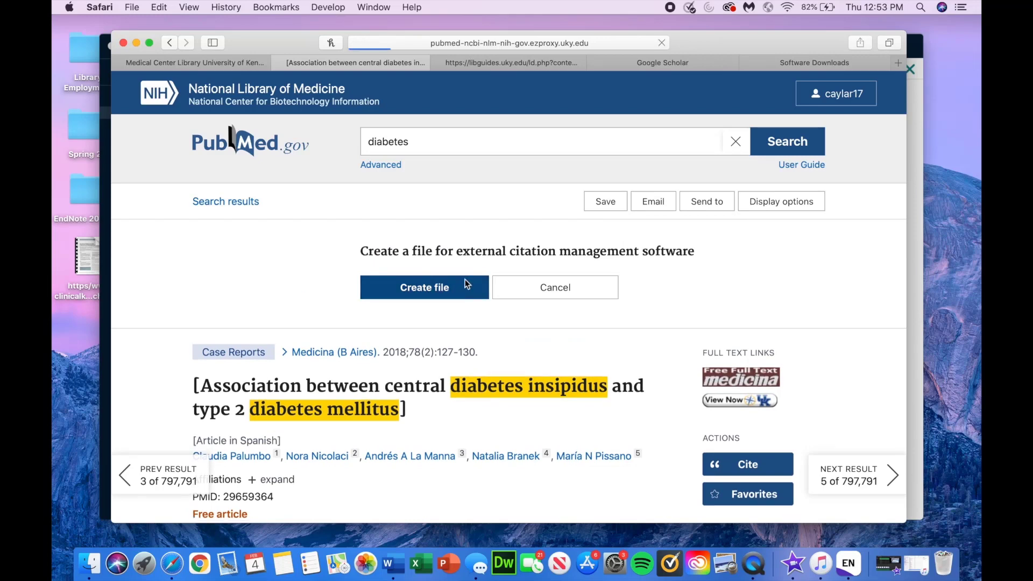
{"action": "left_click", "coordinate": [831, 43]}
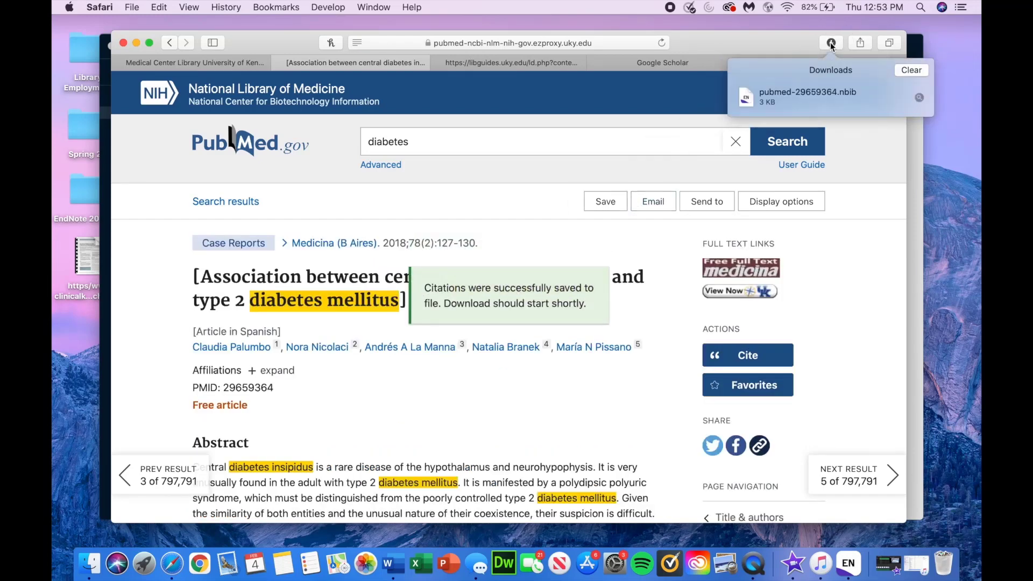
Step: Import pubmed-29659364.nbib into EndNote and review All References, now four entries
{"action": "double_click", "coordinate": [811, 92]}
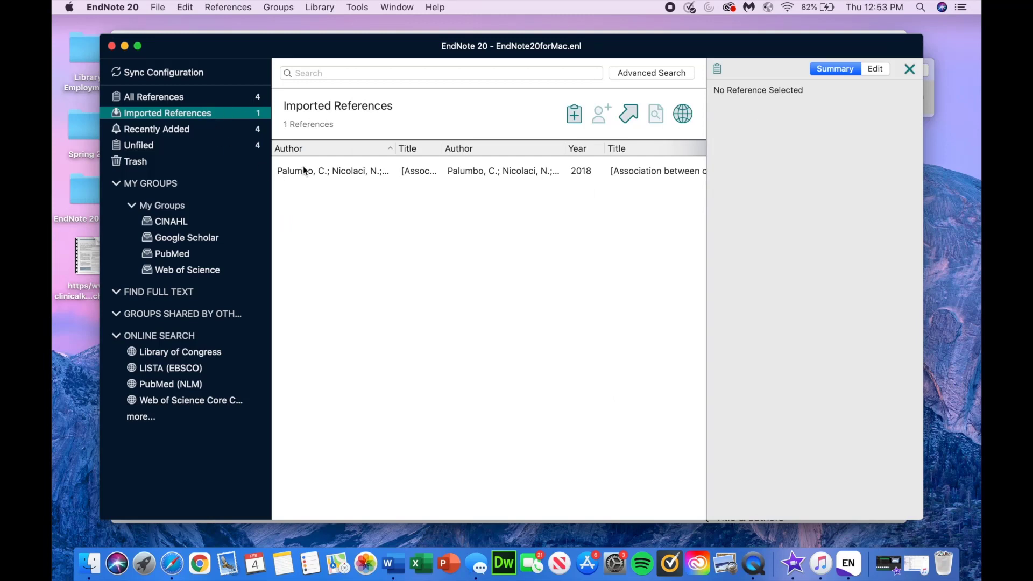
{"action": "left_click", "coordinate": [225, 100]}
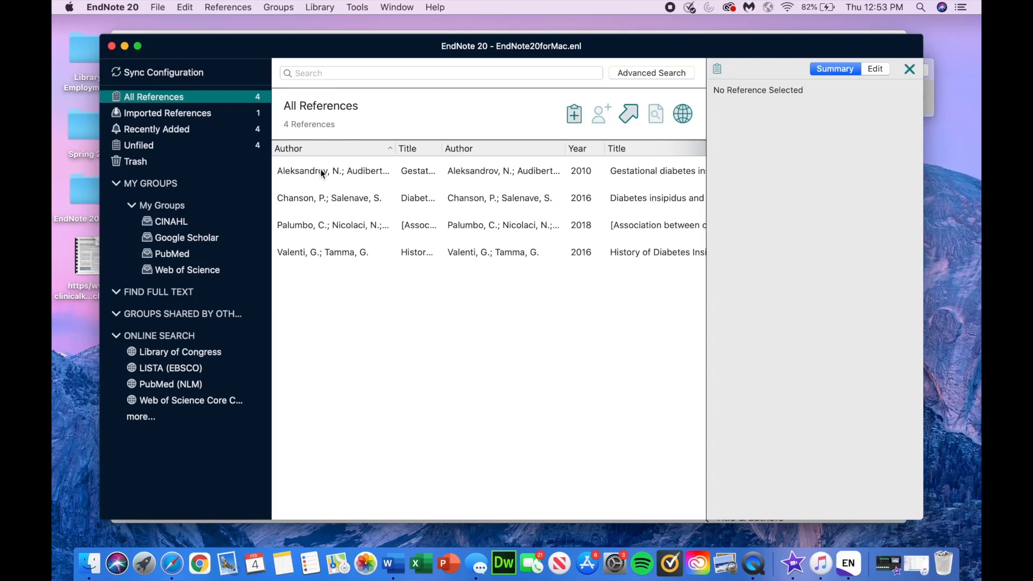
{"action": "left_click", "coordinate": [321, 172]}
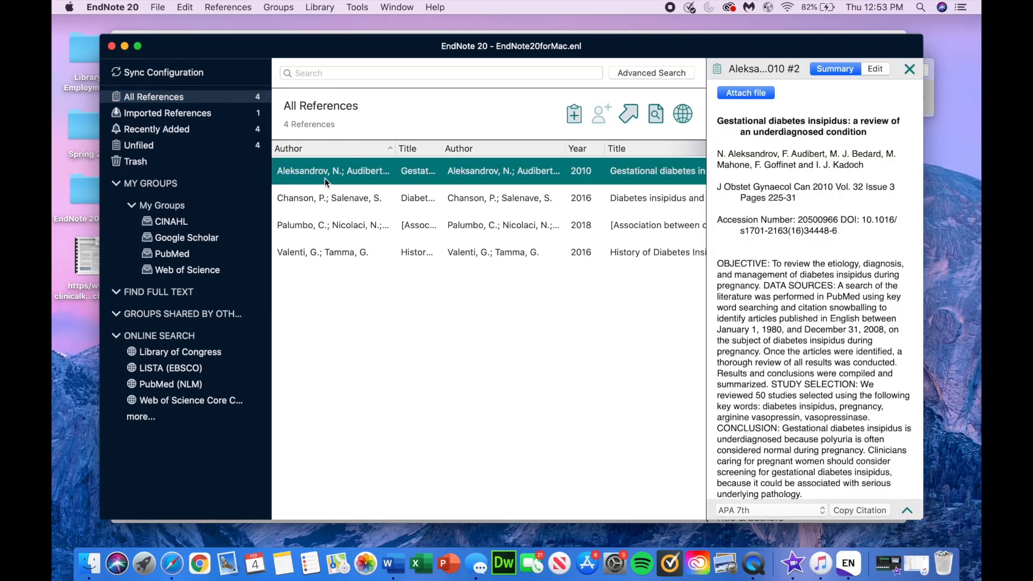
Step: Drag the 2010, 2016 pregnancy and 2018 references into the PubMed group
{"action": "left_click_drag", "start_coordinate": [325, 178], "coordinate": [201, 251]}
{"action": "left_click_drag", "start_coordinate": [340, 199], "coordinate": [199, 250]}
{"action": "left_click_drag", "start_coordinate": [329, 216], "coordinate": [215, 260]}
Step: Add the 2016 history reference to a group via its context menu, then return to Safari
{"action": "right_click", "coordinate": [300, 252]}
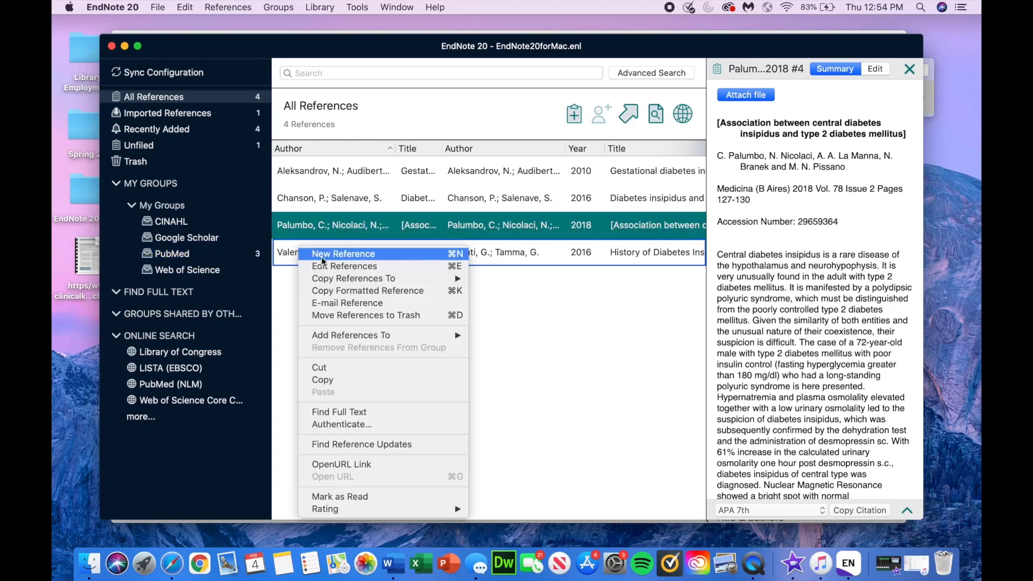
{"action": "mouse_move", "coordinate": [346, 336]}
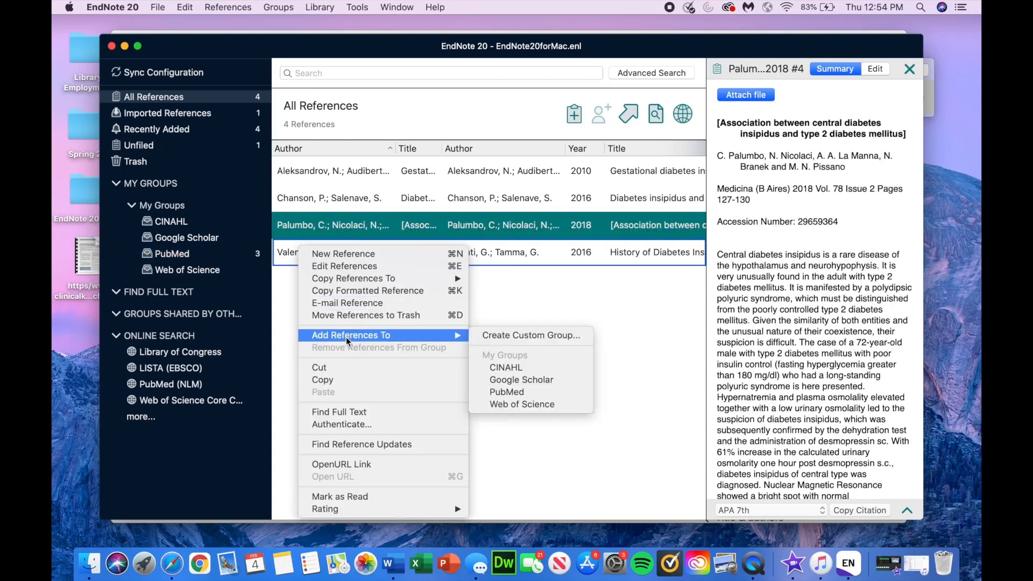
{"action": "left_click", "coordinate": [505, 392]}
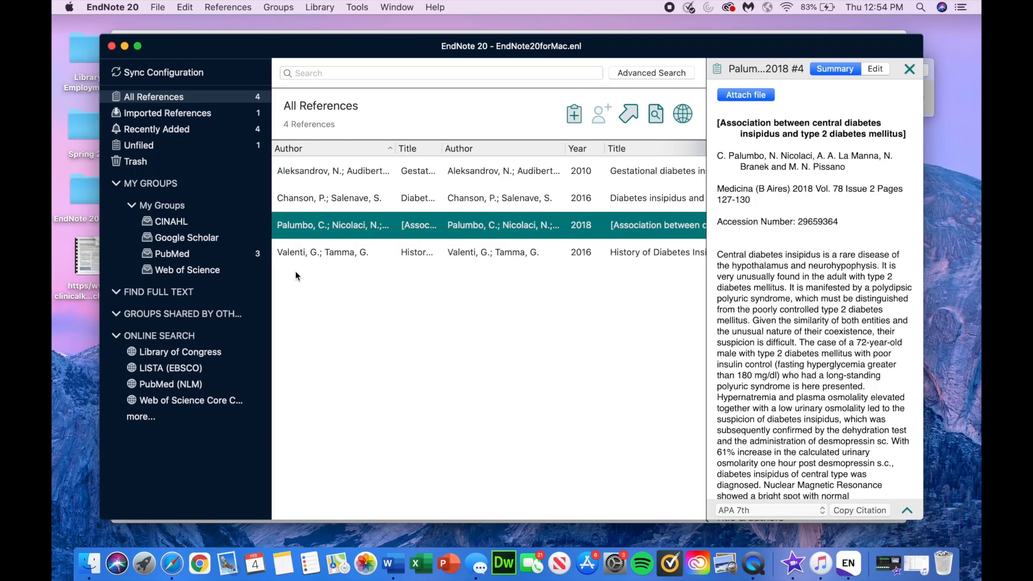
{"action": "left_click", "coordinate": [172, 563]}
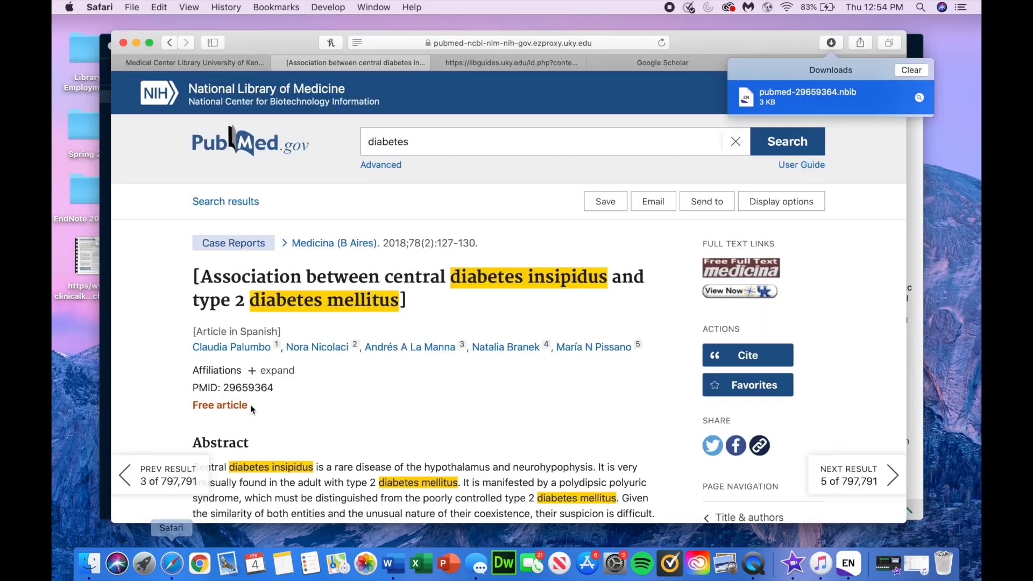
Step: Open the CINAHL database from the medical center library page in a new tab
{"action": "left_click", "coordinate": [220, 63]}
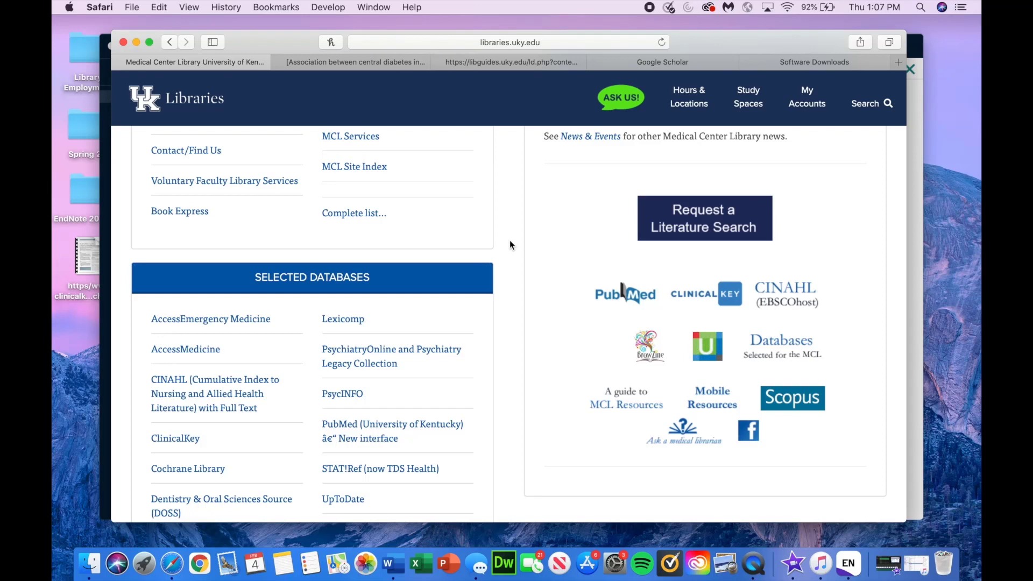
{"action": "scroll", "coordinate": [510, 242], "scroll_direction": "down", "scroll_amount": 2}
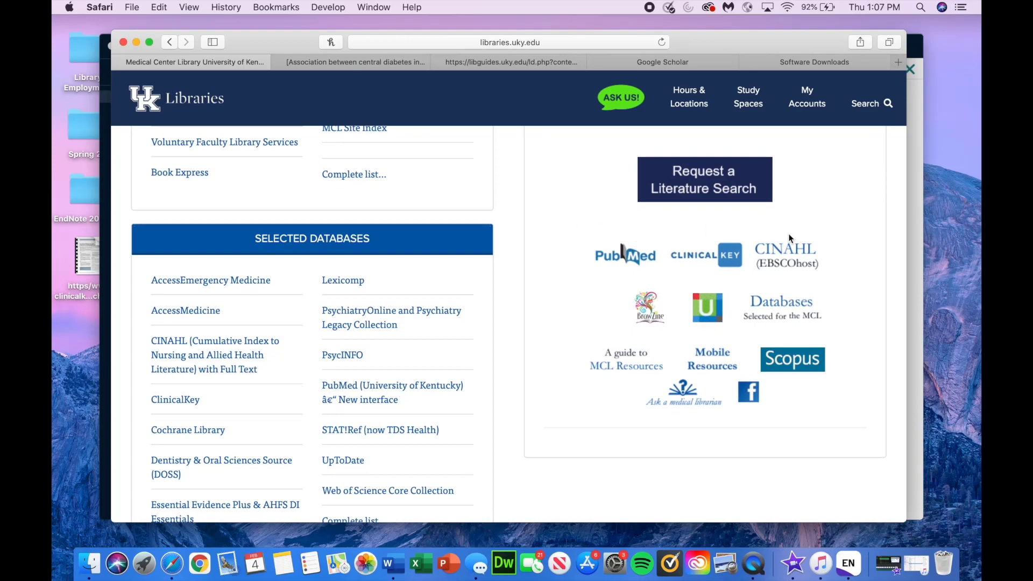
{"action": "right_click", "coordinate": [784, 258]}
{"action": "left_click", "coordinate": [799, 264]}
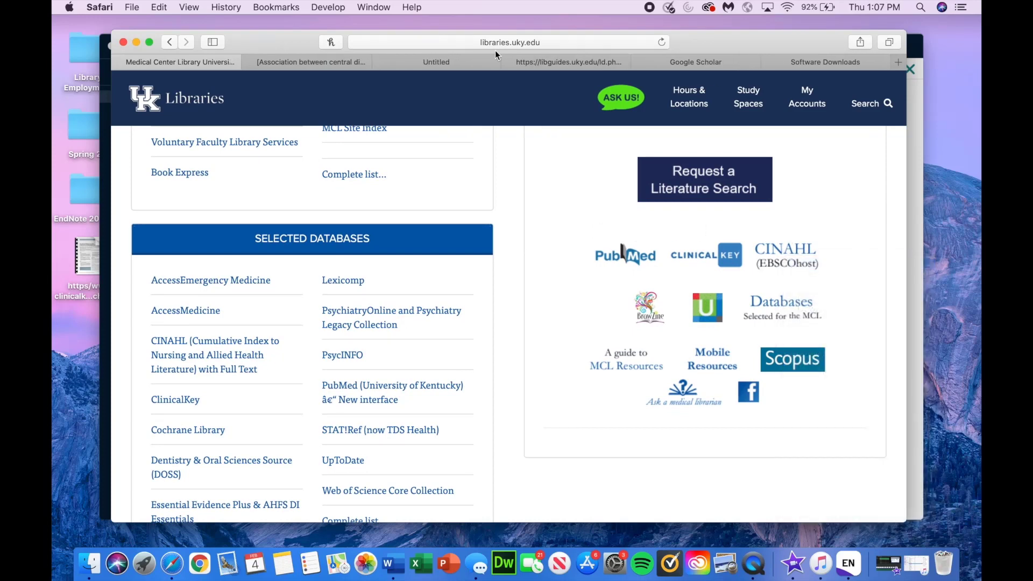
{"action": "left_click", "coordinate": [472, 62]}
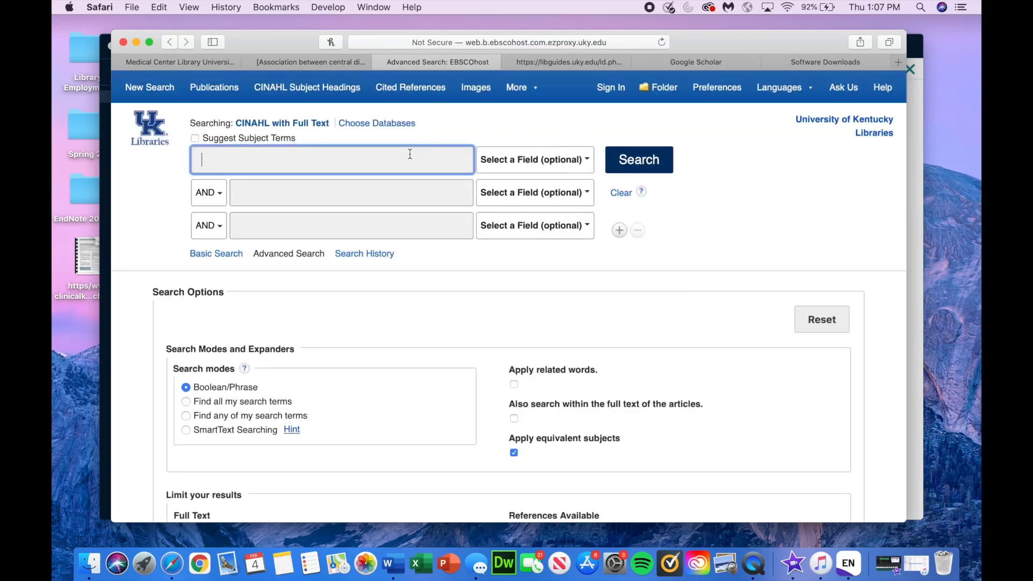
Step: Search CINAHL for diabetes, returning 220,378 results
{"action": "type", "text": "diabetes"}
{"action": "left_click", "coordinate": [639, 168]}
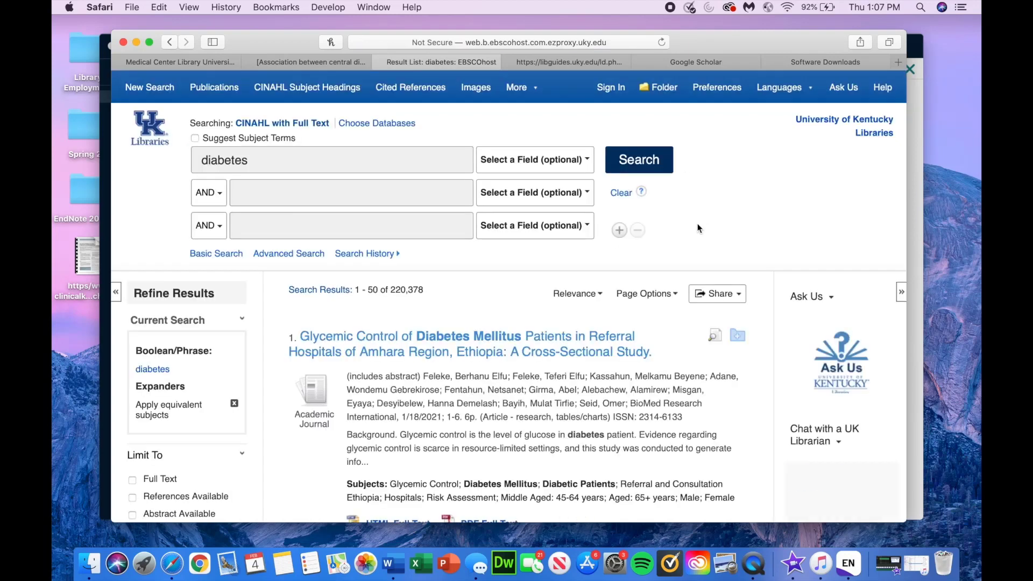
{"action": "scroll", "coordinate": [697, 228], "scroll_direction": "down", "scroll_amount": 4}
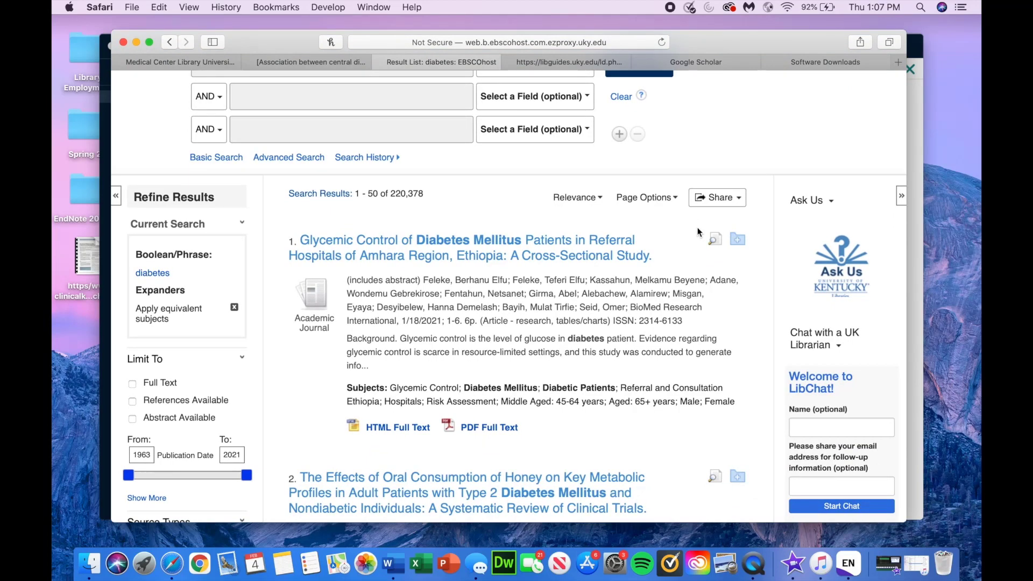
{"action": "scroll", "coordinate": [697, 227], "scroll_direction": "down", "scroll_amount": 2}
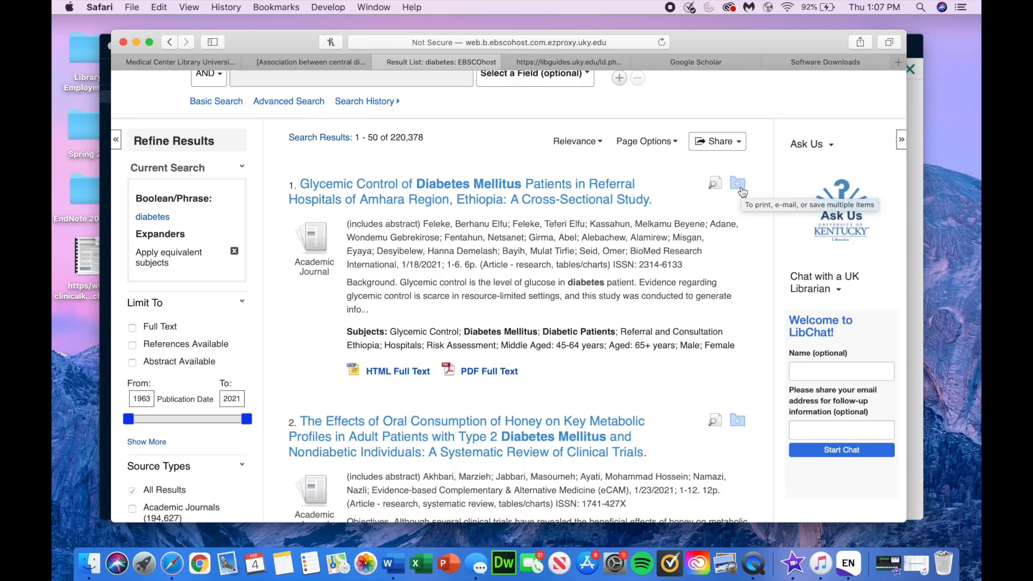
Step: Add the first two diabetes results to the EBSCO folder
{"action": "left_click", "coordinate": [738, 183]}
{"action": "left_click", "coordinate": [738, 419]}
{"action": "scroll", "coordinate": [738, 420], "scroll_direction": "down", "scroll_amount": 2}
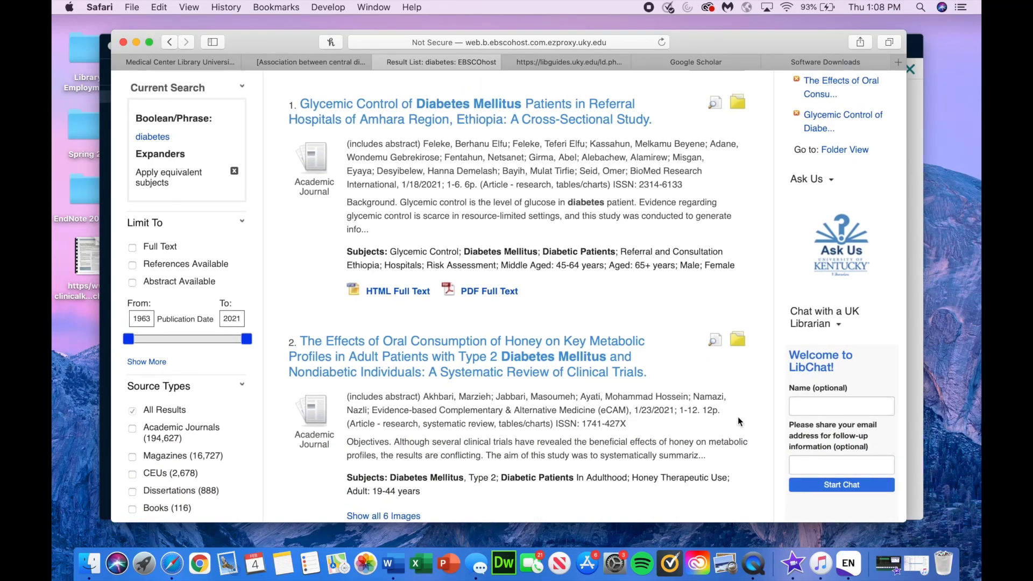
{"action": "scroll", "coordinate": [738, 419], "scroll_direction": "up", "scroll_amount": 5}
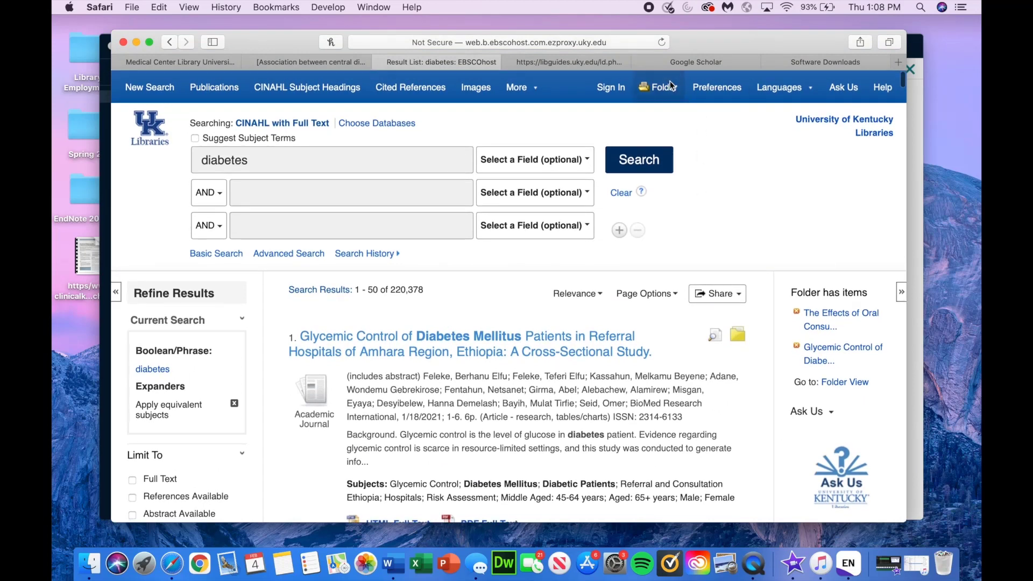
Step: Open the EBSCO folder, select both saved articles and bring up the Export Manager with RIS format
{"action": "left_click", "coordinate": [669, 87]}
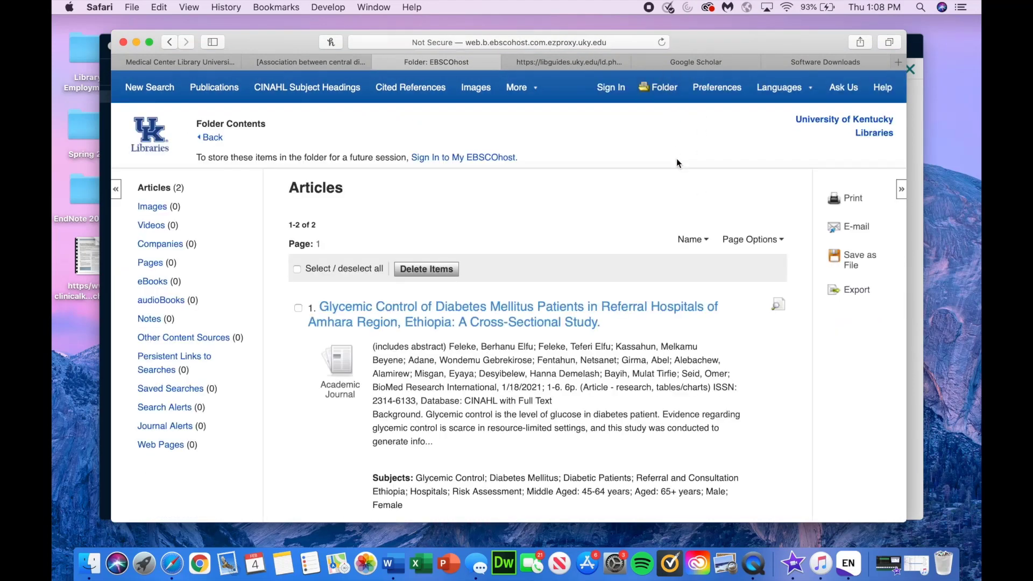
{"action": "scroll", "coordinate": [677, 167], "scroll_direction": "down", "scroll_amount": 4}
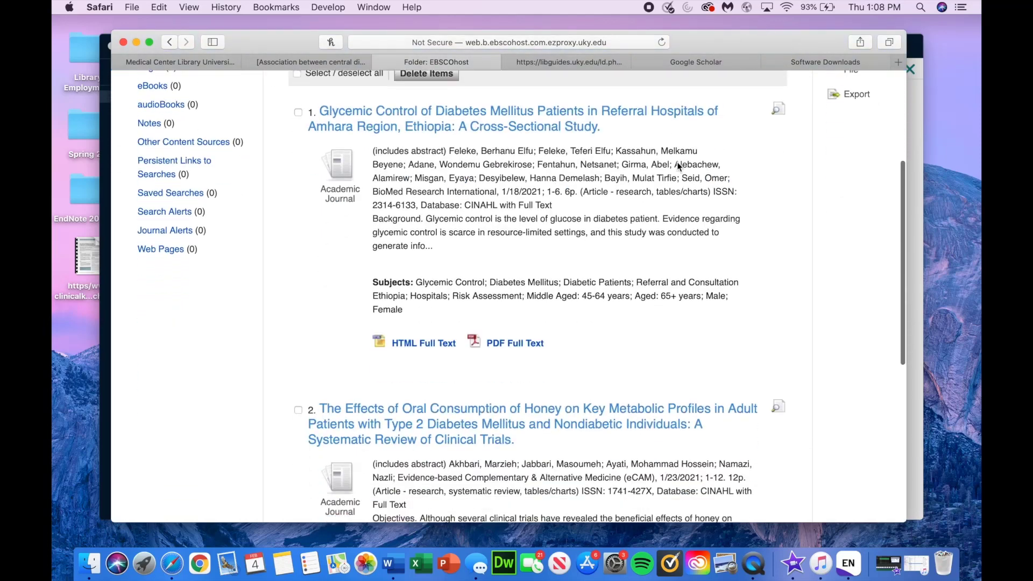
{"action": "scroll", "coordinate": [677, 162], "scroll_direction": "up", "scroll_amount": 1}
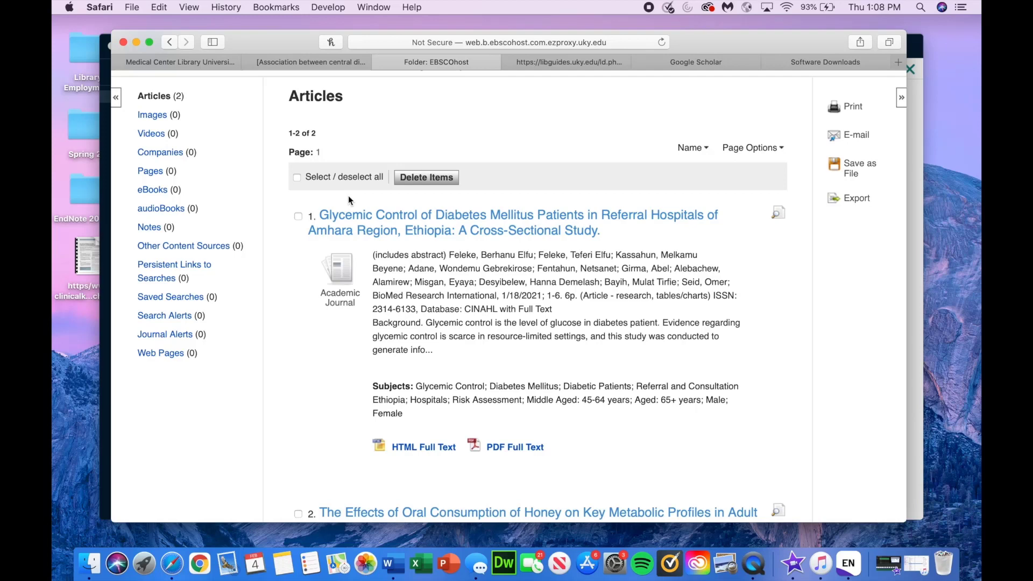
{"action": "left_click", "coordinate": [297, 177]}
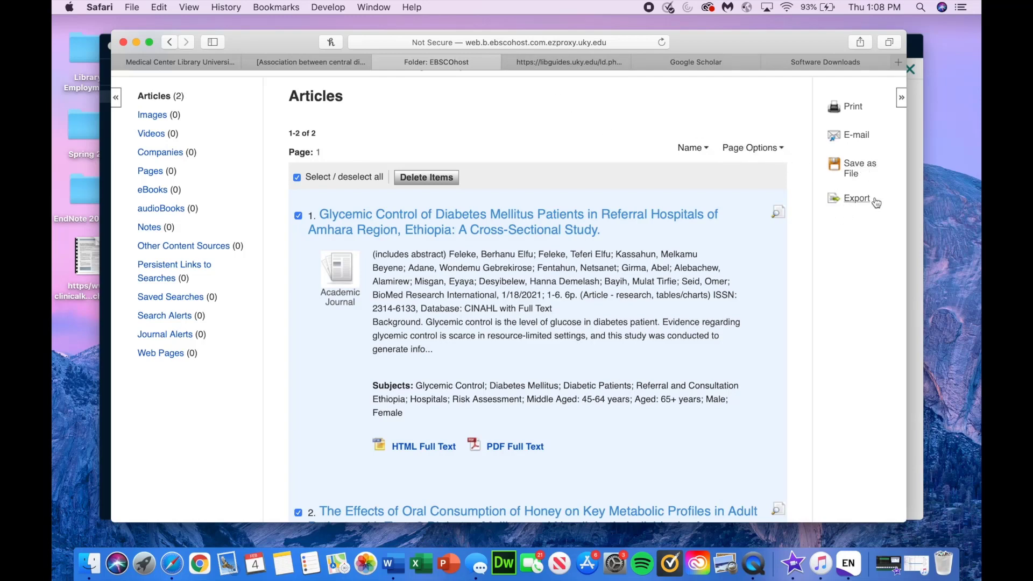
{"action": "left_click", "coordinate": [855, 199]}
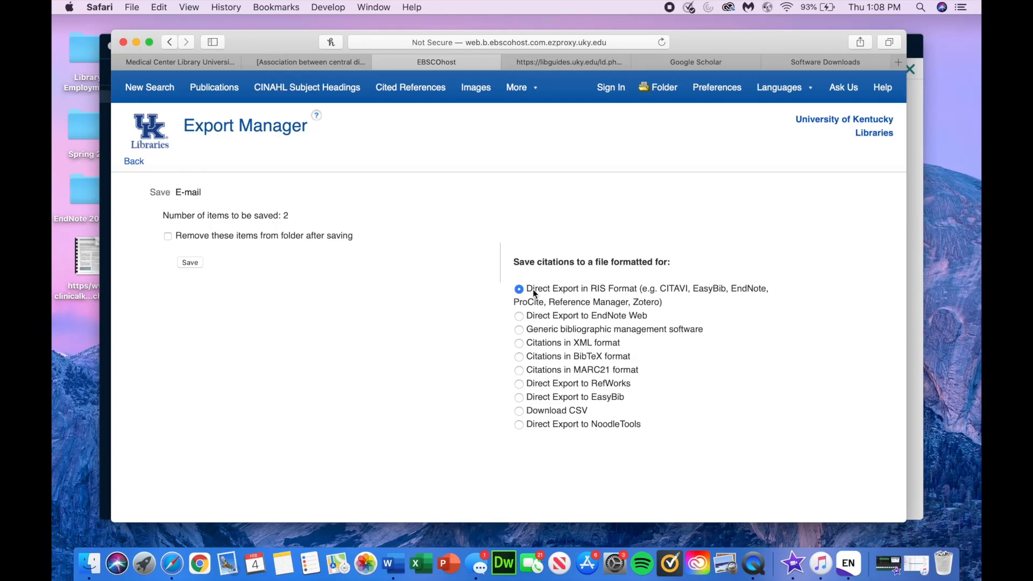
Step: Save both articles as delivery-15.ris, removing them from the folder, and import them into EndNote's Unfiled
{"action": "left_click", "coordinate": [286, 236]}
{"action": "left_click", "coordinate": [191, 262]}
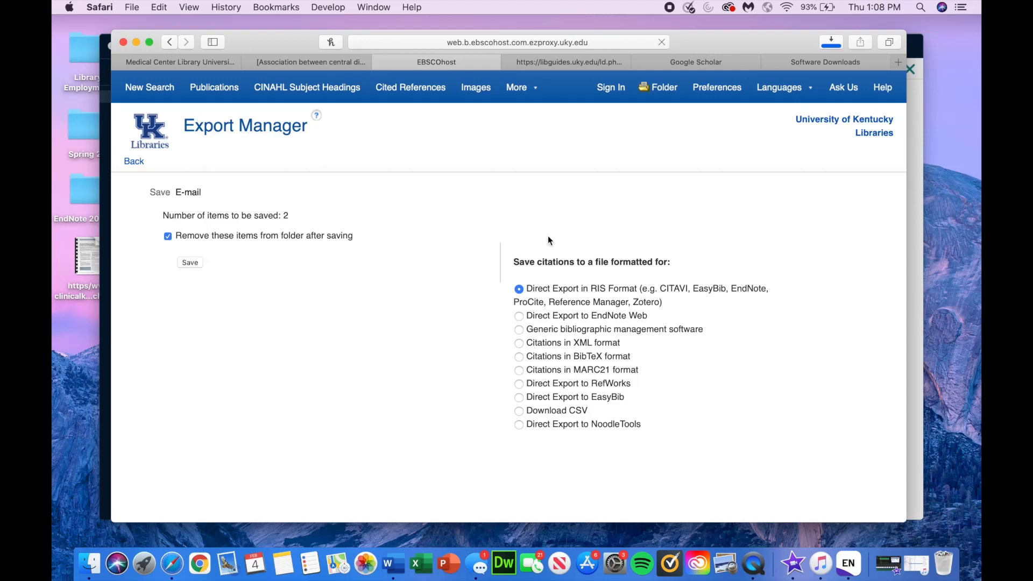
{"action": "left_click", "coordinate": [831, 42]}
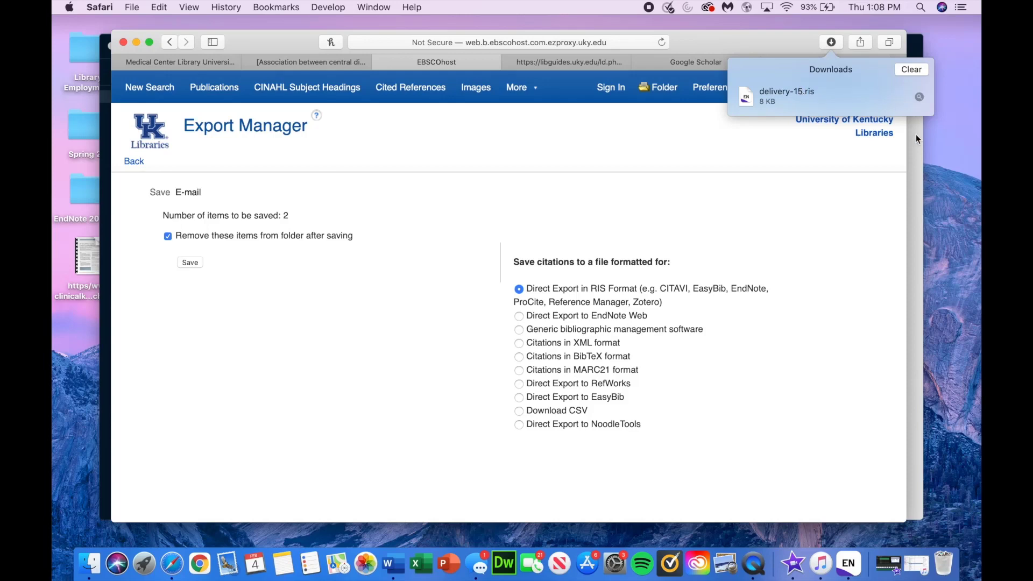
{"action": "left_click", "coordinate": [910, 68]}
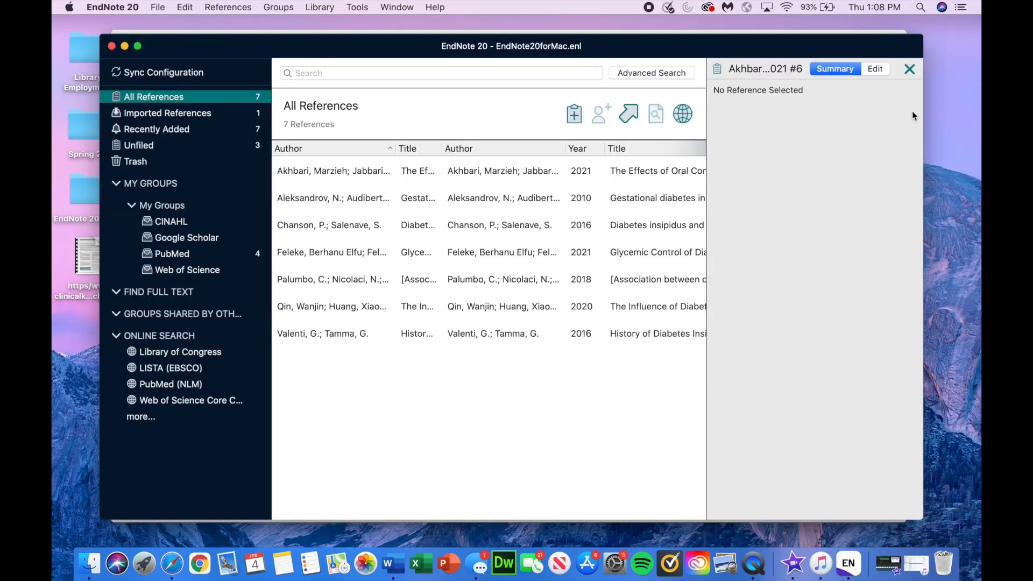
{"action": "left_click", "coordinate": [199, 146]}
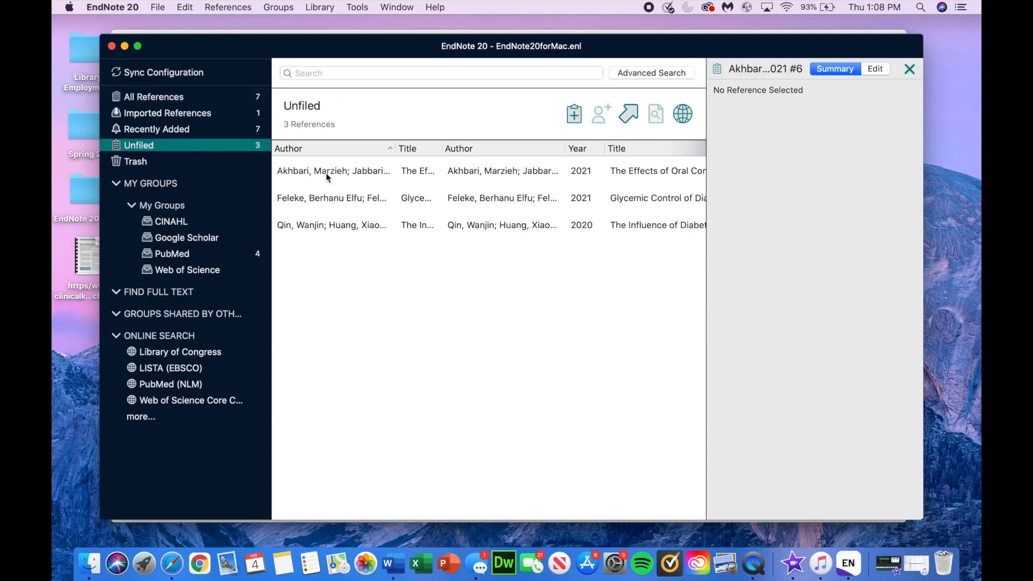
{"action": "left_click", "coordinate": [172, 563]}
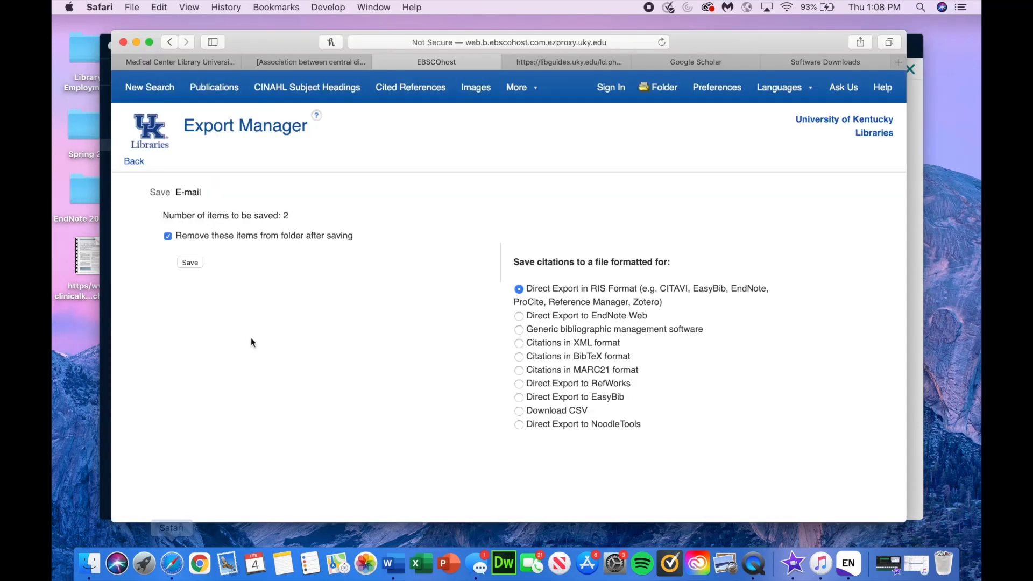
Step: Run a new CINAHL search for diabetes and open the third result on diabetes and arthroplasty
{"action": "left_click", "coordinate": [160, 89]}
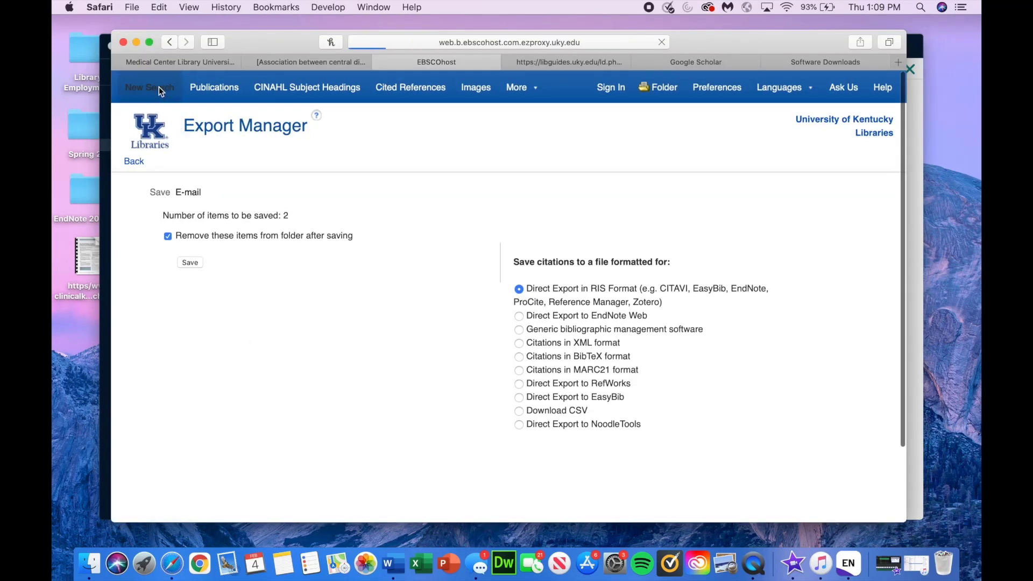
{"action": "type", "text": "di"}
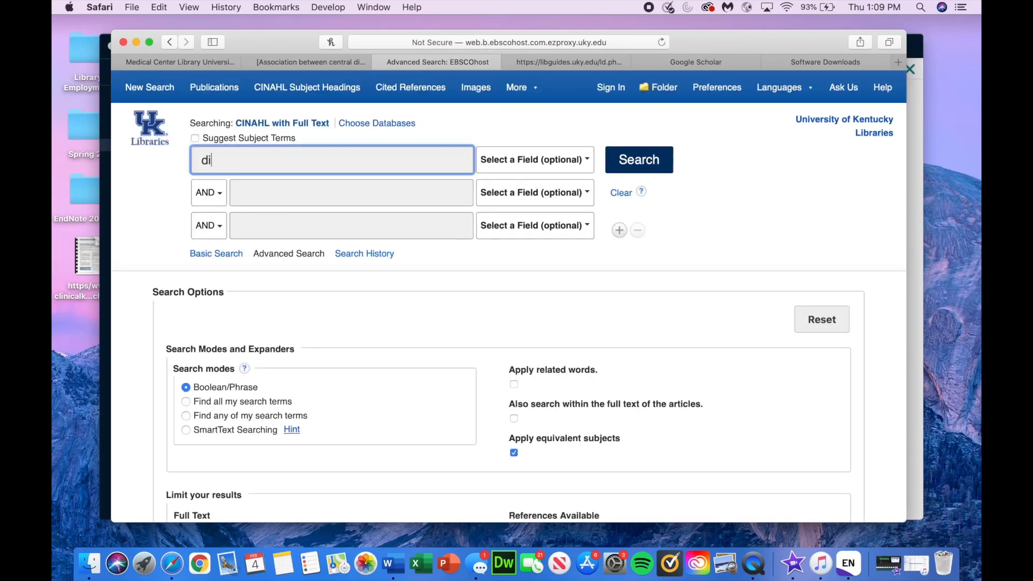
{"action": "type", "text": "abetes"}
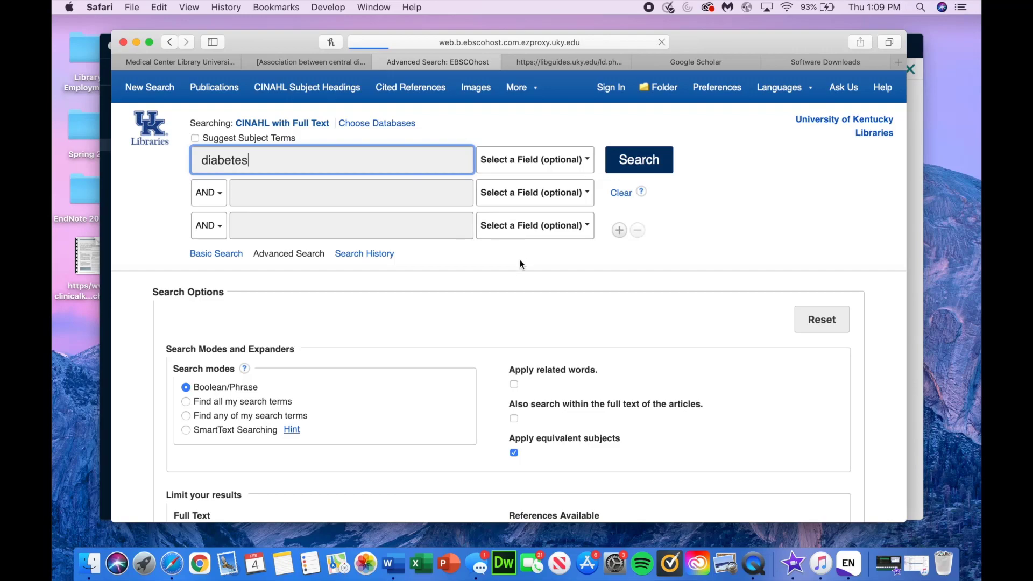
{"action": "scroll", "coordinate": [534, 277], "scroll_direction": "down", "scroll_amount": 2}
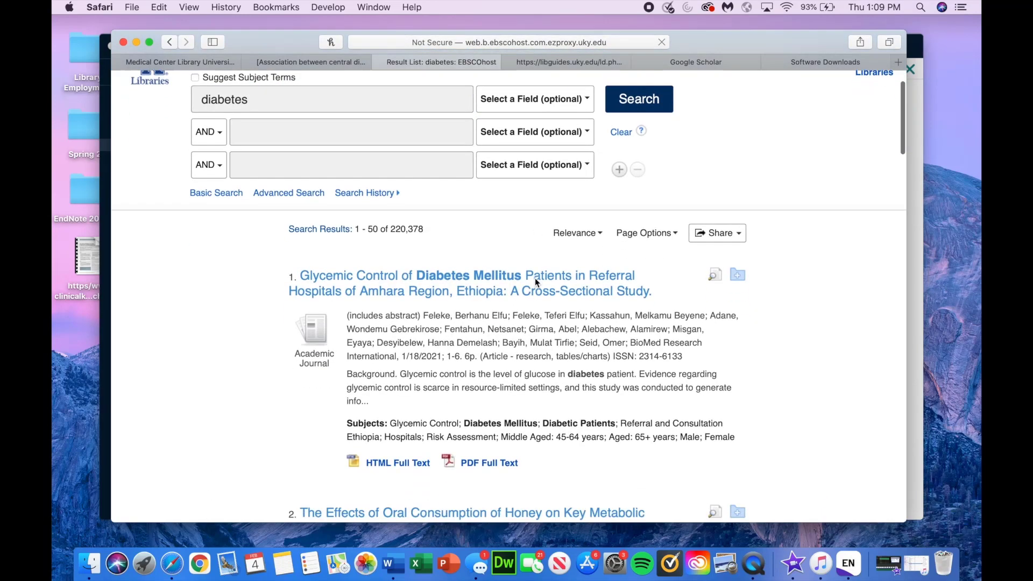
{"action": "scroll", "coordinate": [535, 278], "scroll_direction": "down", "scroll_amount": 10}
{"action": "left_click", "coordinate": [469, 249]}
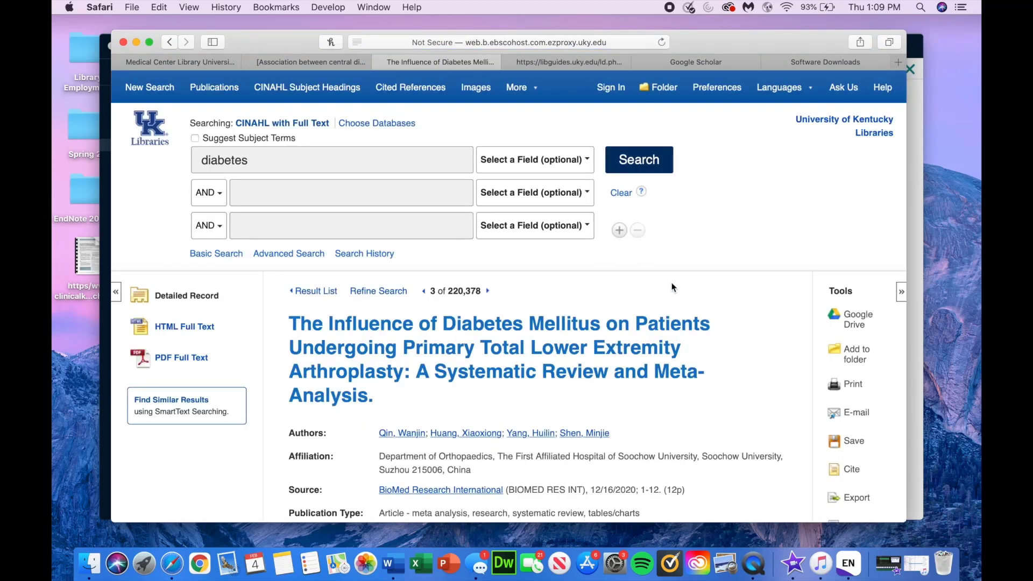
Step: Export the arthroplasty article as delivery-16.ris and import it into the EndNote library
{"action": "scroll", "coordinate": [671, 287], "scroll_direction": "down", "scroll_amount": 3}
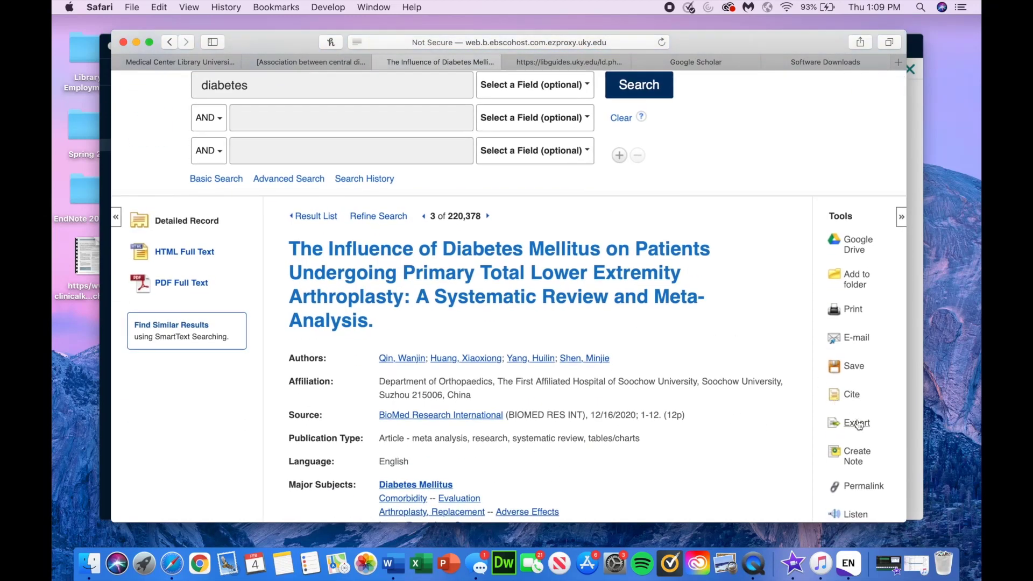
{"action": "left_click", "coordinate": [858, 425]}
{"action": "scroll", "coordinate": [645, 343], "scroll_direction": "down", "scroll_amount": 5}
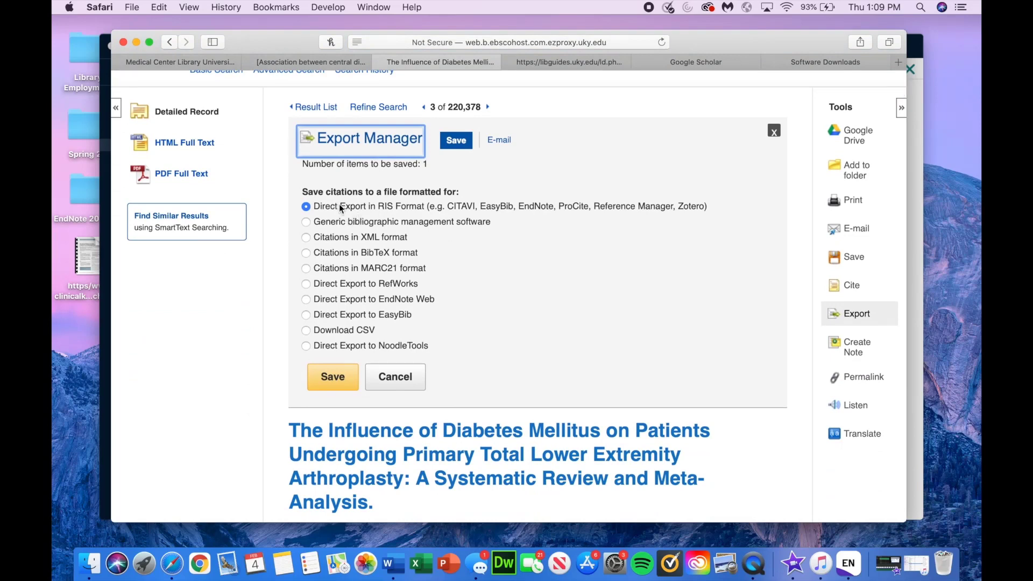
{"action": "left_click", "coordinate": [337, 376]}
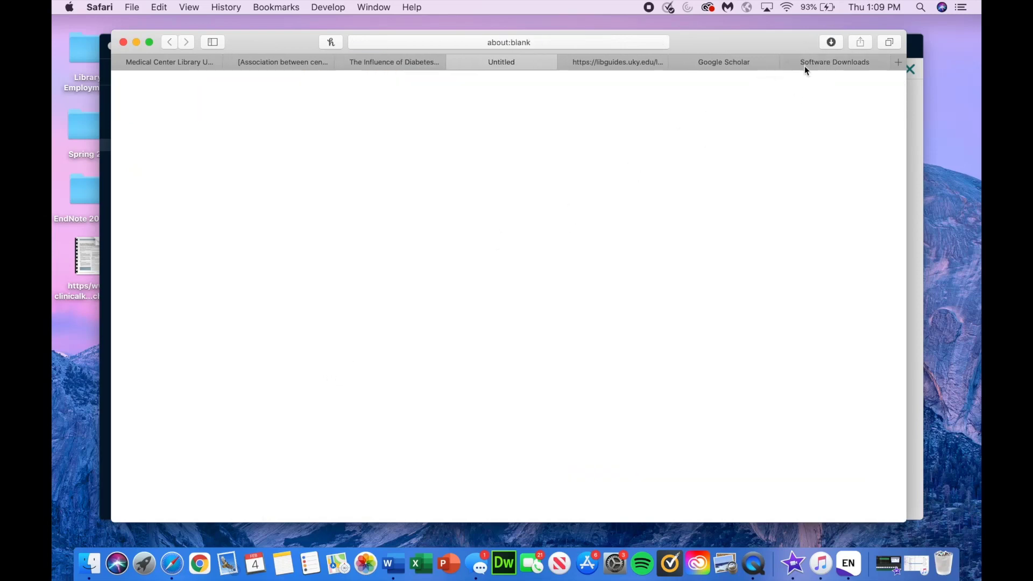
{"action": "left_click", "coordinate": [833, 44]}
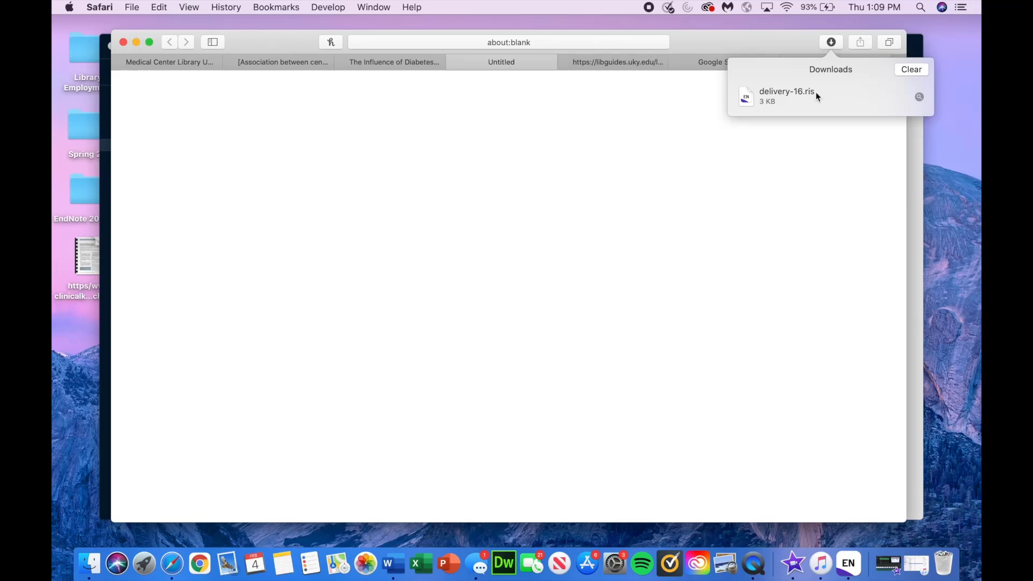
{"action": "left_click", "coordinate": [920, 75]}
{"action": "left_click", "coordinate": [915, 128]}
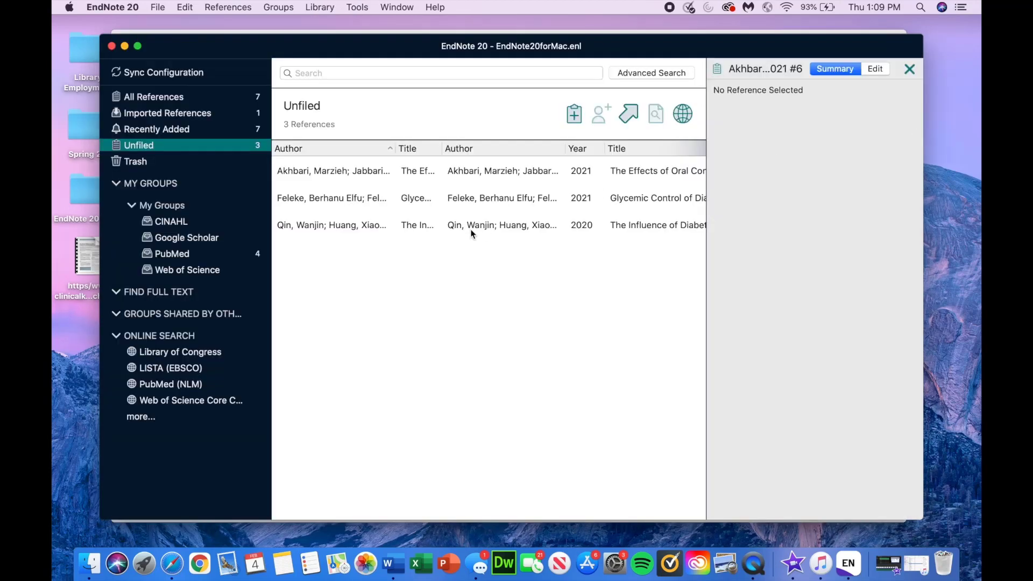
Step: Select all three unfiled EBSCO references and drag them into the CINAHL group
{"action": "left_click", "coordinate": [380, 172]}
{"action": "left_click", "coordinate": [375, 224], "text": "shift"}
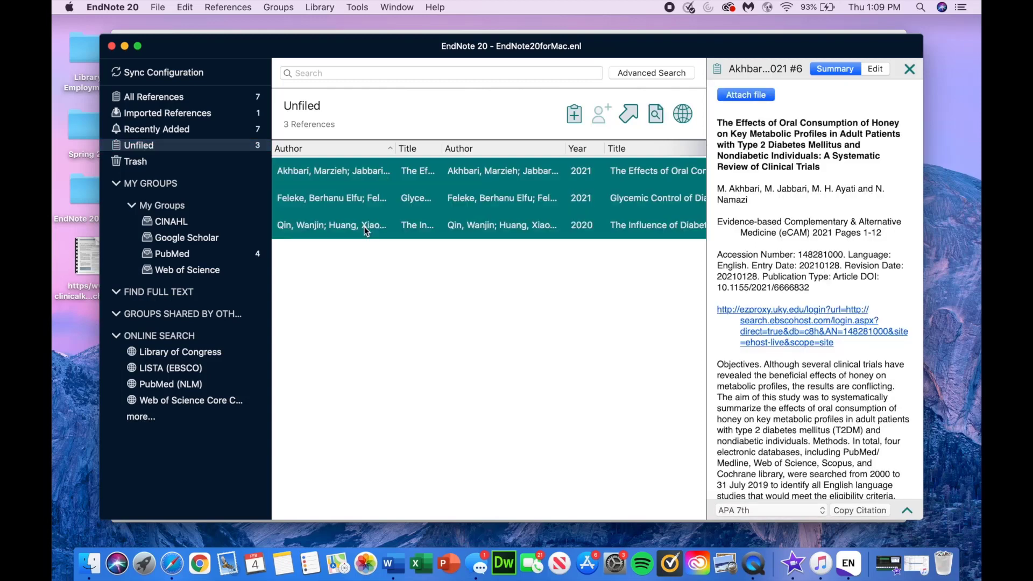
{"action": "left_click_drag", "start_coordinate": [345, 200], "coordinate": [198, 221]}
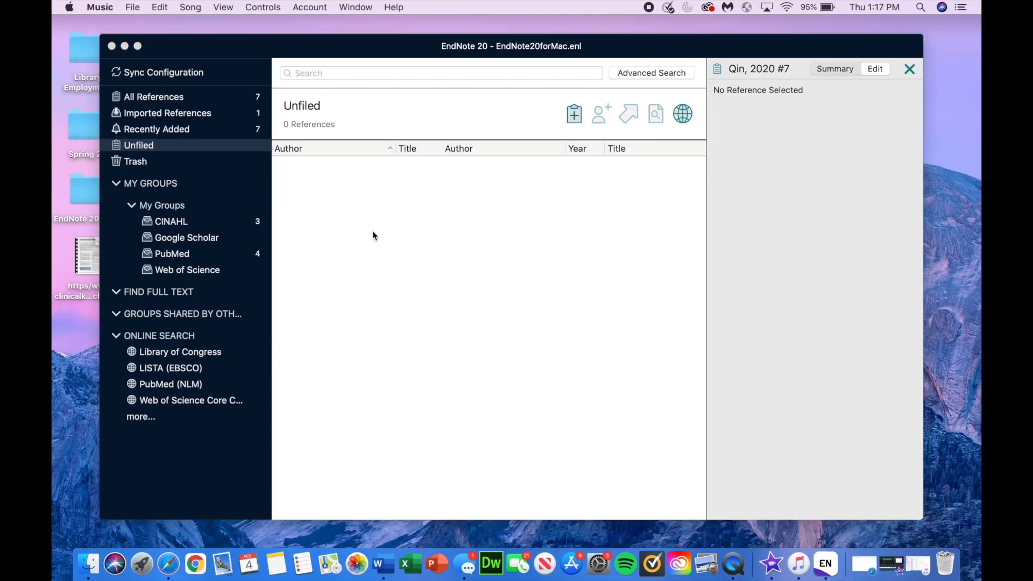
{"action": "left_click", "coordinate": [373, 233]}
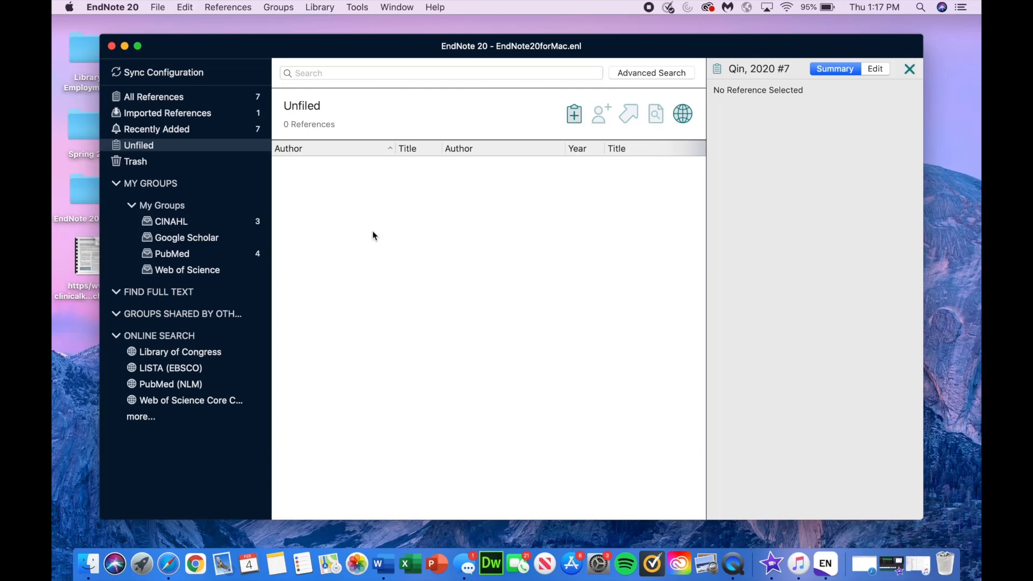
Step: Close the blank and arthroplasty tabs and open Web of Science Core Collection from UK Libraries
{"action": "left_click", "coordinate": [168, 563]}
{"action": "left_click", "coordinate": [455, 63]}
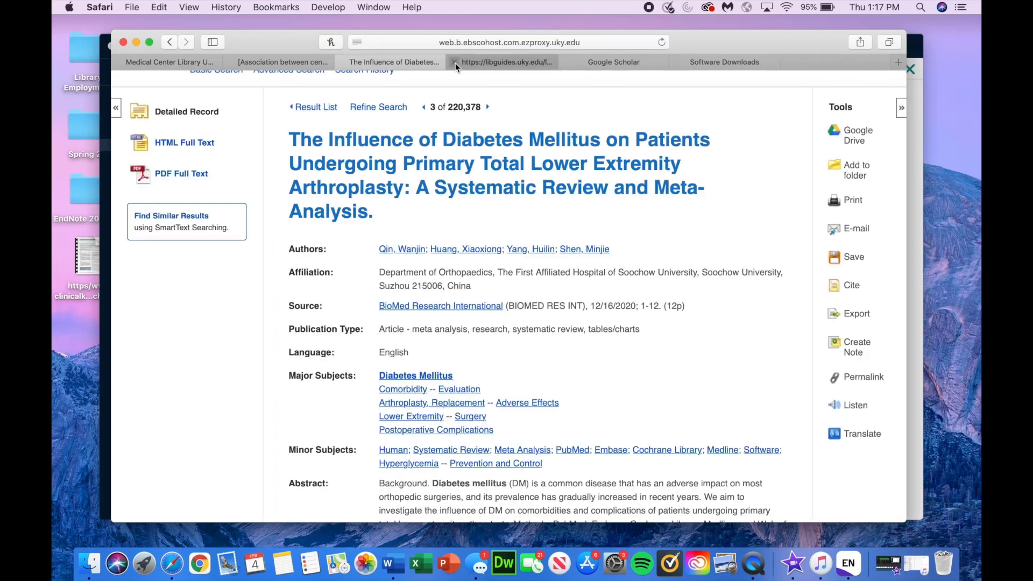
{"action": "left_click", "coordinate": [341, 64]}
{"action": "left_click", "coordinate": [206, 63]}
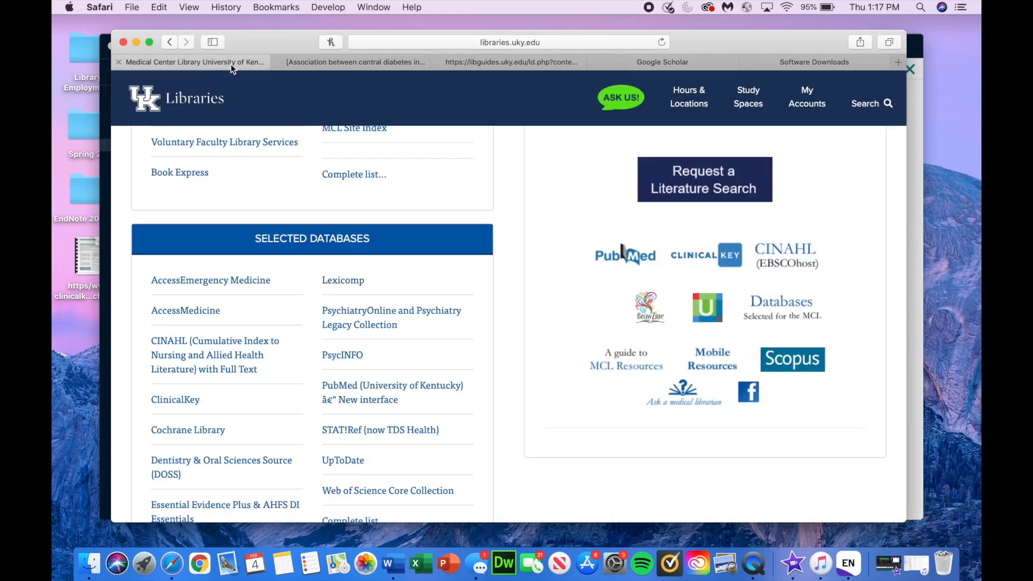
{"action": "scroll", "coordinate": [460, 205], "scroll_direction": "down", "scroll_amount": 5}
{"action": "mouse_move", "coordinate": [401, 391]}
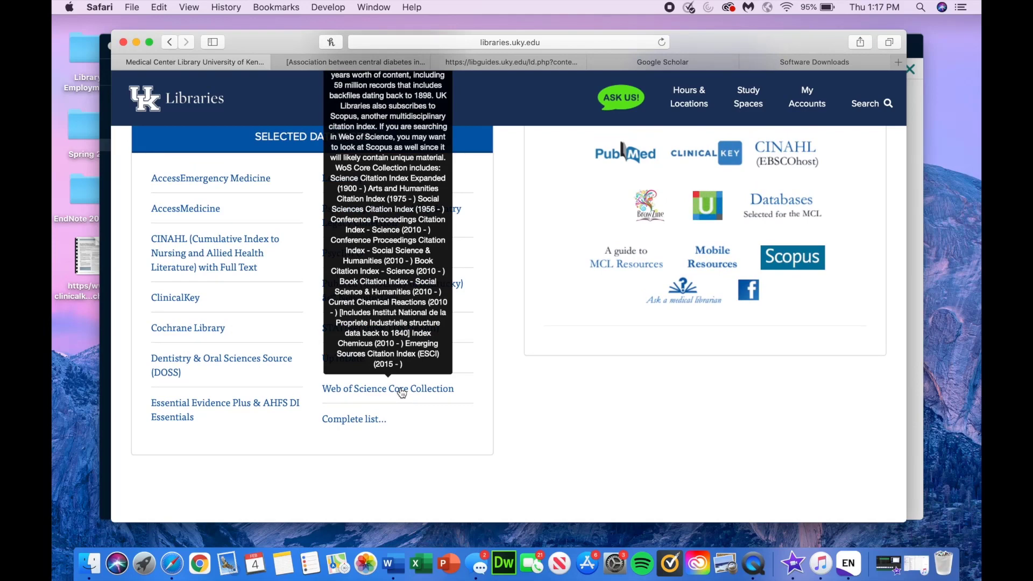
{"action": "left_click", "coordinate": [401, 391]}
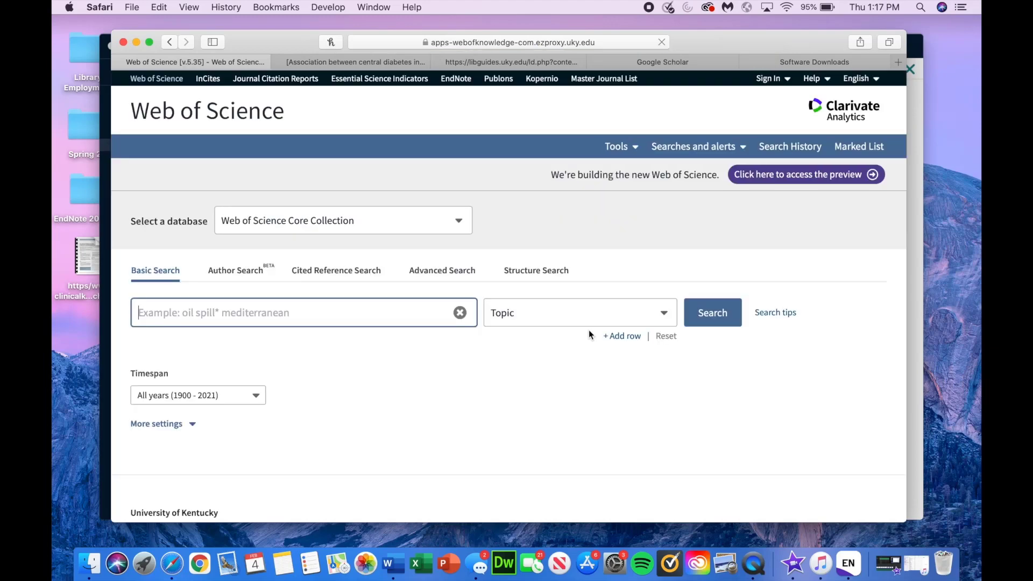
Step: Run a topic search for diabetes, returning 640,111 results
{"action": "type", "text": "diabetes"}
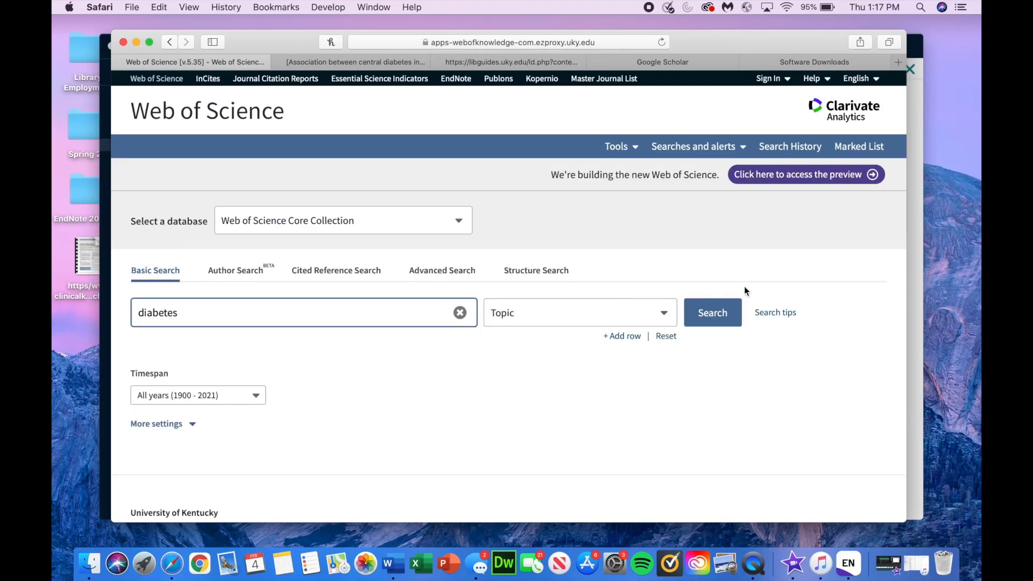
{"action": "left_click", "coordinate": [720, 312]}
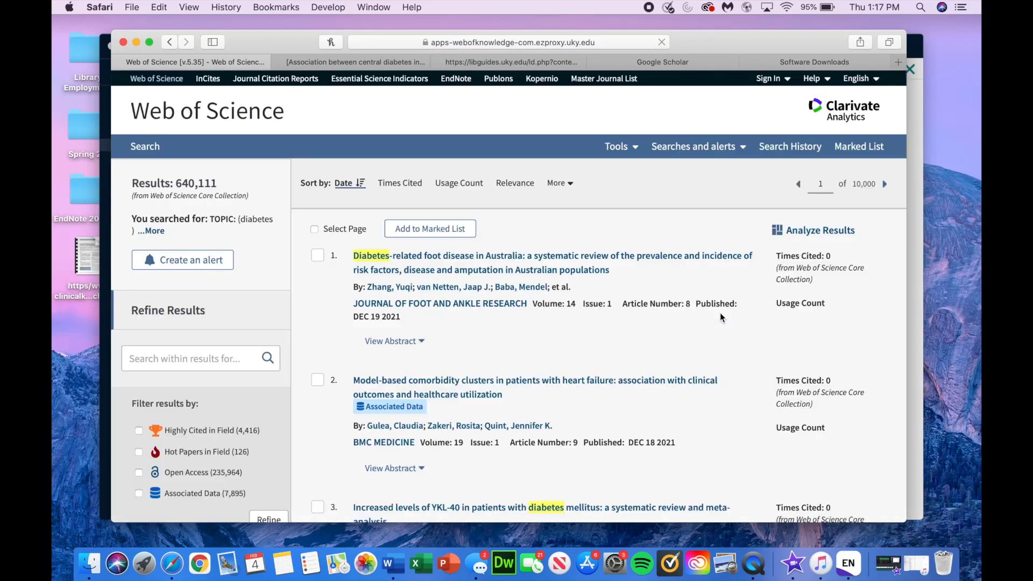
{"action": "scroll", "coordinate": [720, 315], "scroll_direction": "down", "scroll_amount": 3}
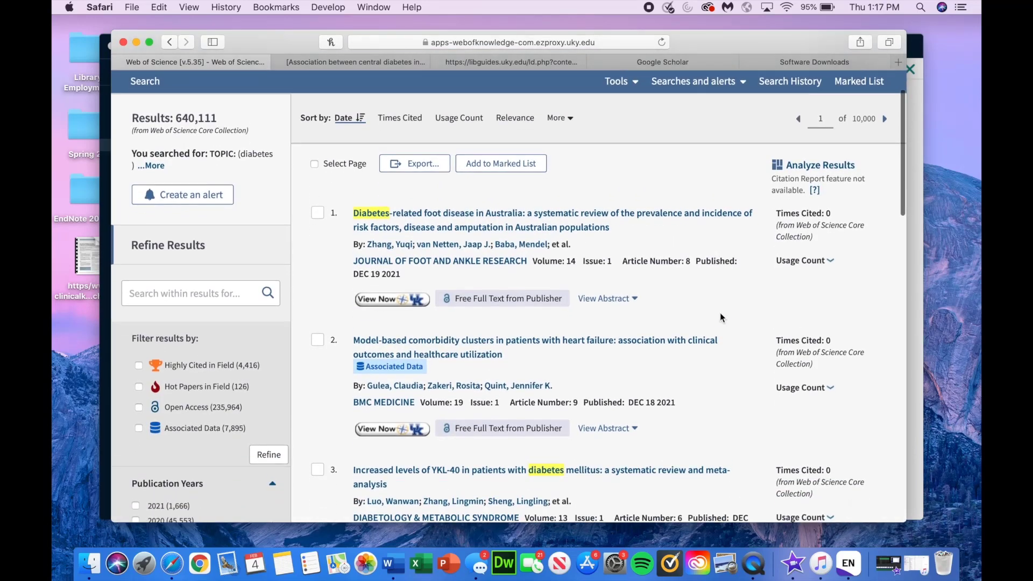
{"action": "scroll", "coordinate": [720, 317], "scroll_direction": "up", "scroll_amount": 3}
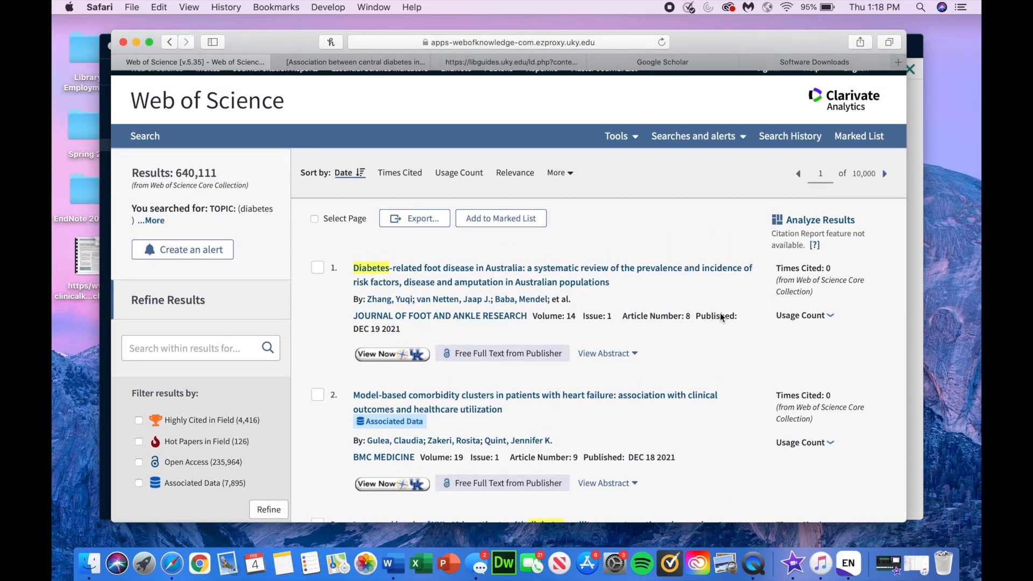
{"action": "scroll", "coordinate": [721, 316], "scroll_direction": "down", "scroll_amount": 3}
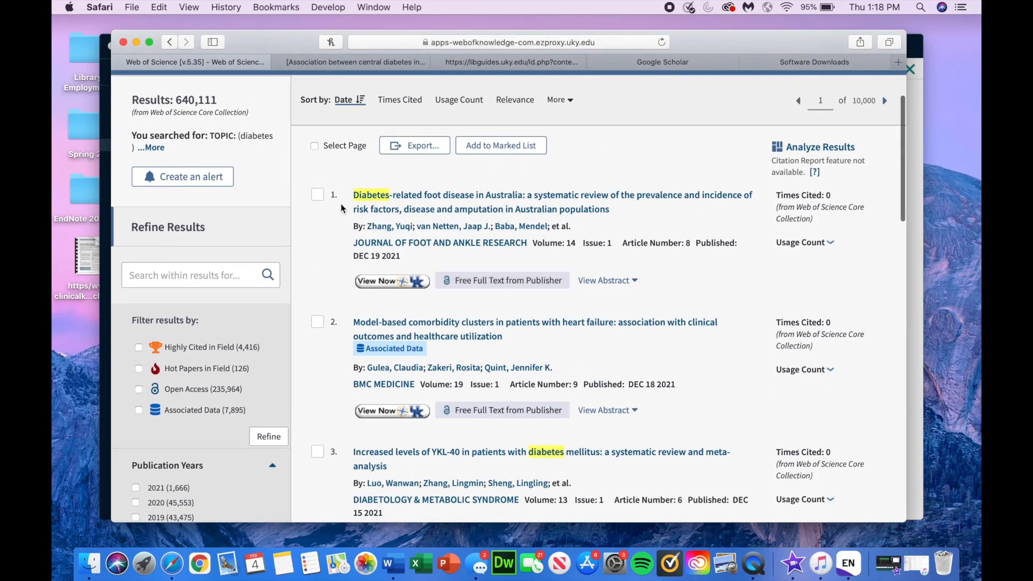
Step: Mark the top two diabetes results and export them to EndNote Desktop with Full Record content
{"action": "left_click", "coordinate": [318, 195]}
{"action": "left_click", "coordinate": [318, 322]}
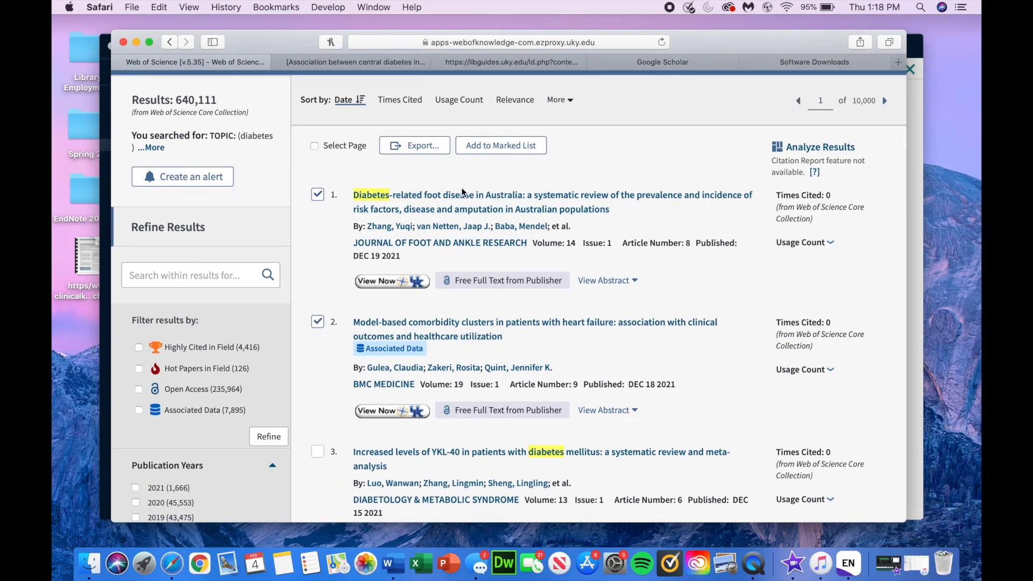
{"action": "left_click", "coordinate": [425, 146]}
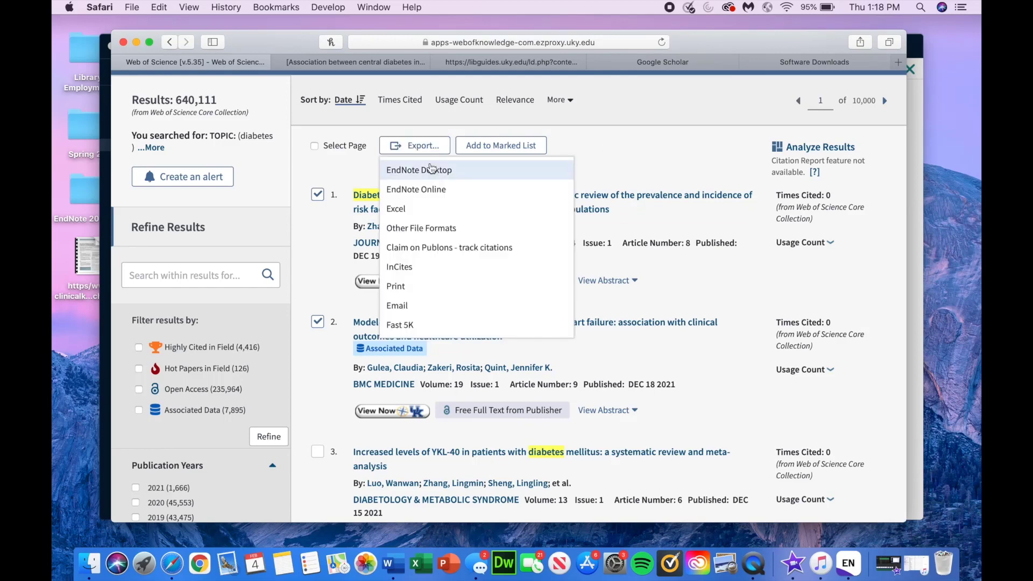
{"action": "left_click", "coordinate": [462, 177]}
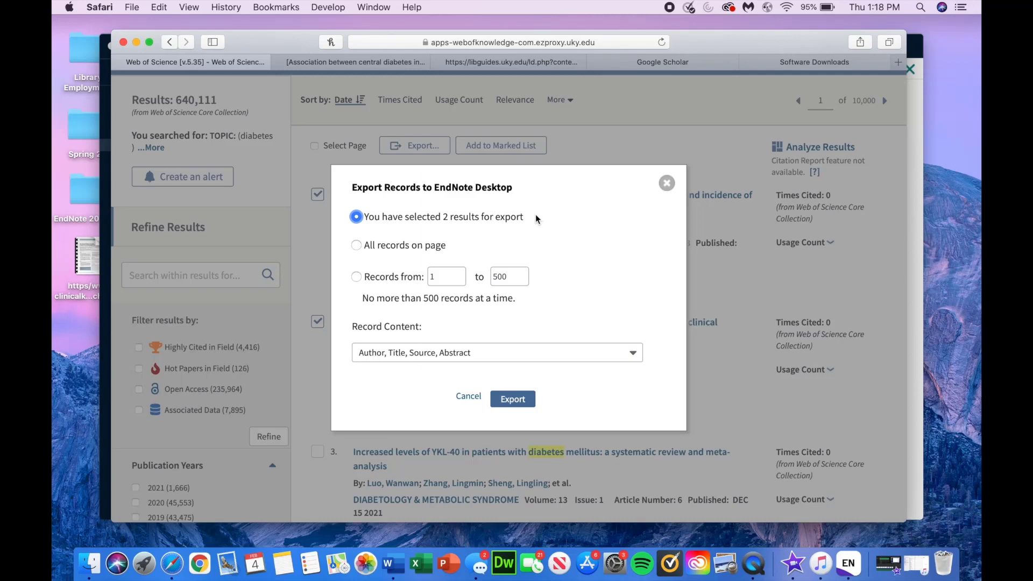
{"action": "left_click", "coordinate": [383, 219]}
{"action": "left_click", "coordinate": [508, 356]}
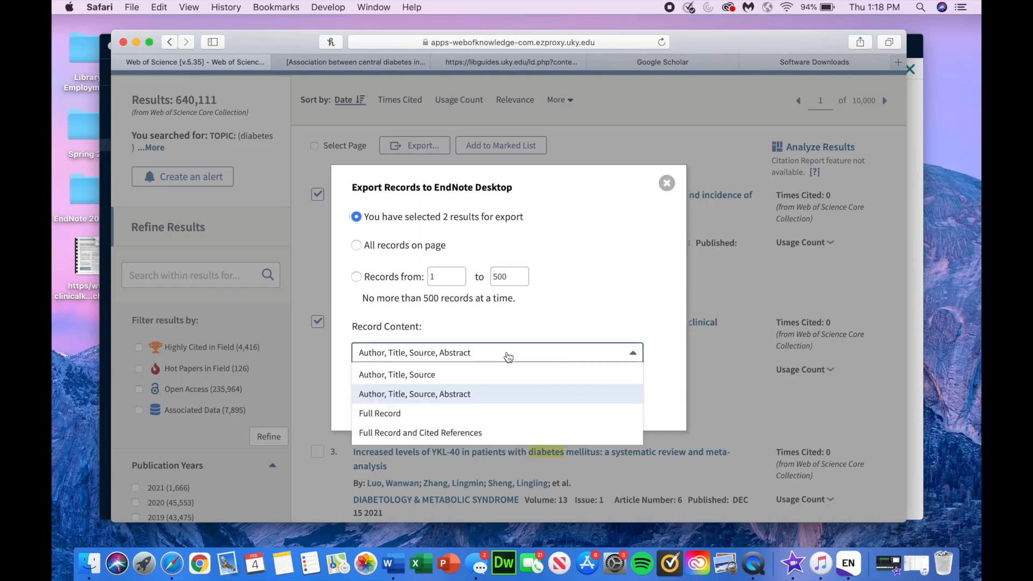
{"action": "left_click", "coordinate": [442, 412]}
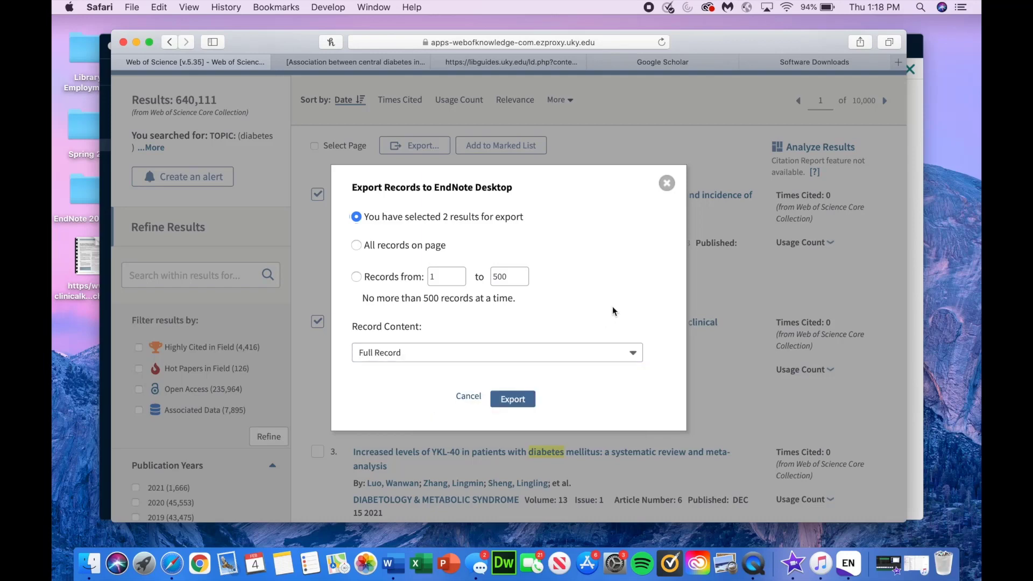
{"action": "left_click", "coordinate": [523, 402]}
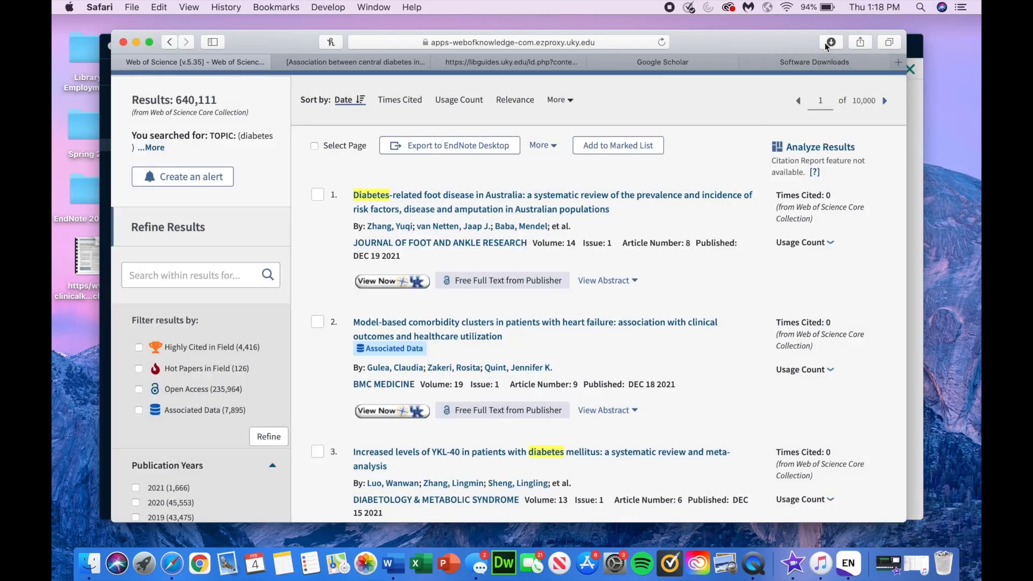
Step: Import the two Web of Science records from savedrecs-10.ciw into EndNote and clear Safari's download list
{"action": "double_click", "coordinate": [784, 92]}
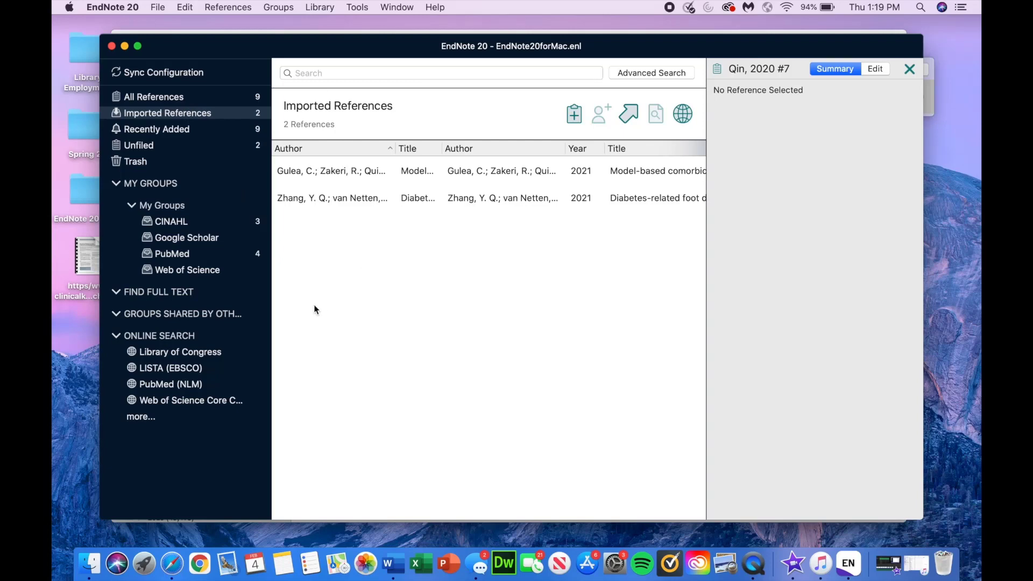
{"action": "left_click", "coordinate": [171, 563]}
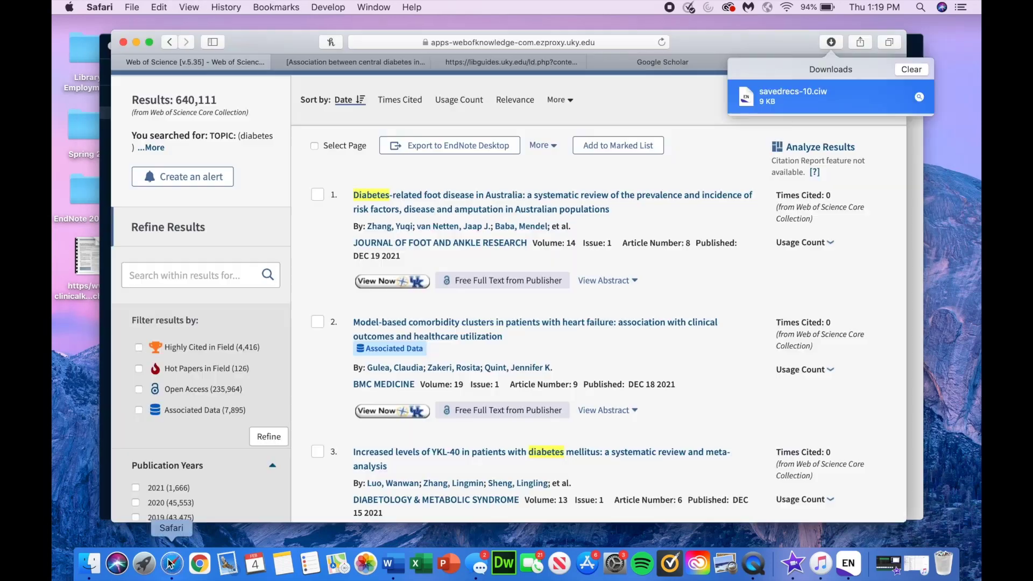
{"action": "left_click", "coordinate": [911, 69]}
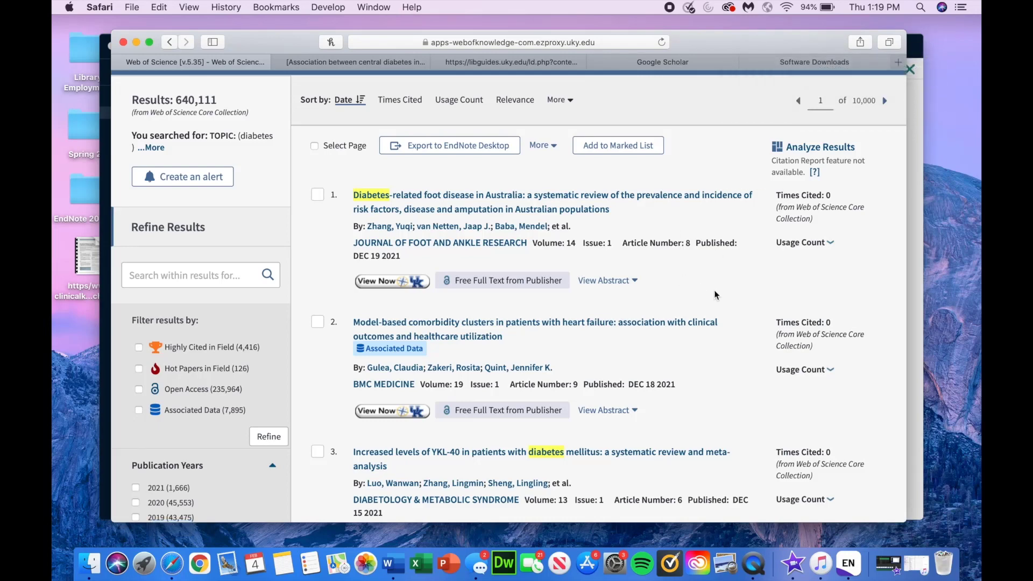
{"action": "scroll", "coordinate": [715, 291], "scroll_direction": "down", "scroll_amount": 3}
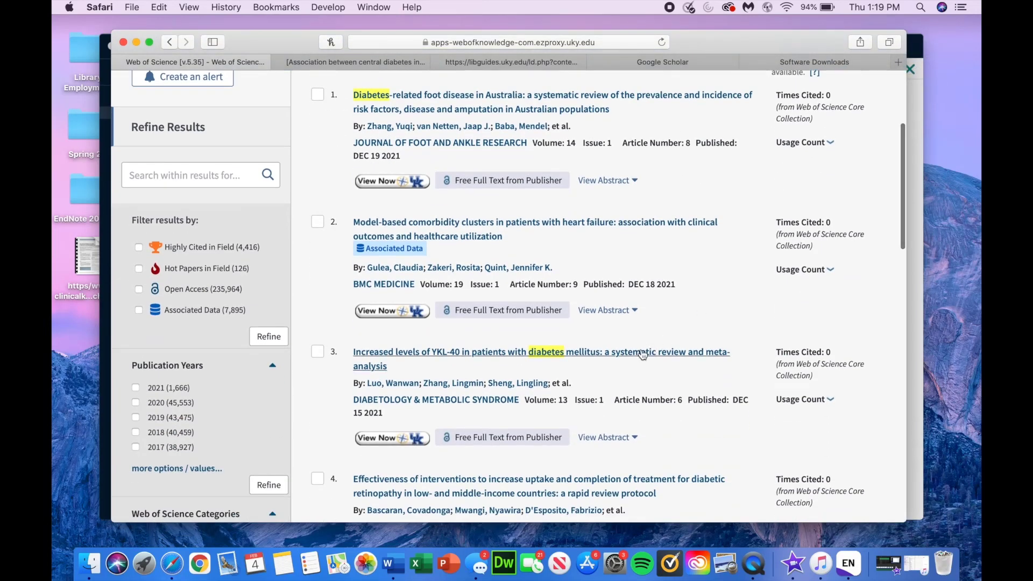
Step: Export the YKL-40 diabetes article's full record and import savedrecs-11.ciw into EndNote
{"action": "left_click", "coordinate": [643, 353]}
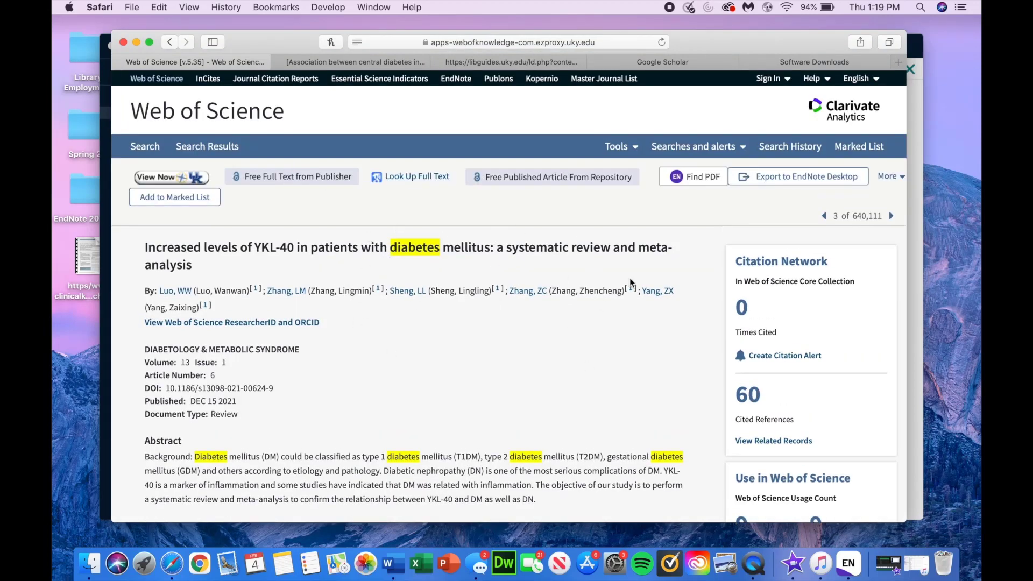
{"action": "left_click", "coordinate": [790, 184]}
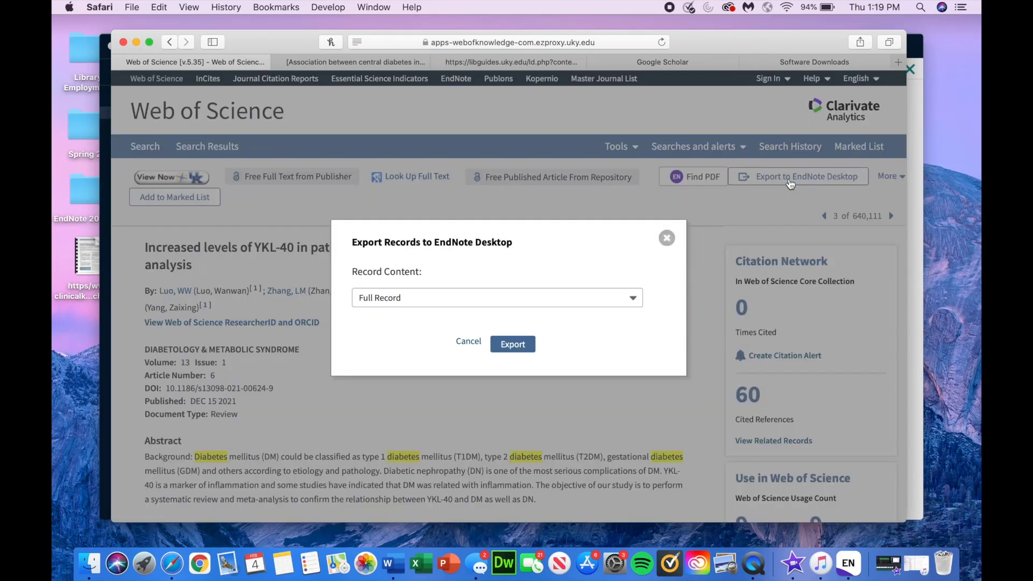
{"action": "left_click", "coordinate": [540, 299]}
{"action": "left_click", "coordinate": [449, 358]}
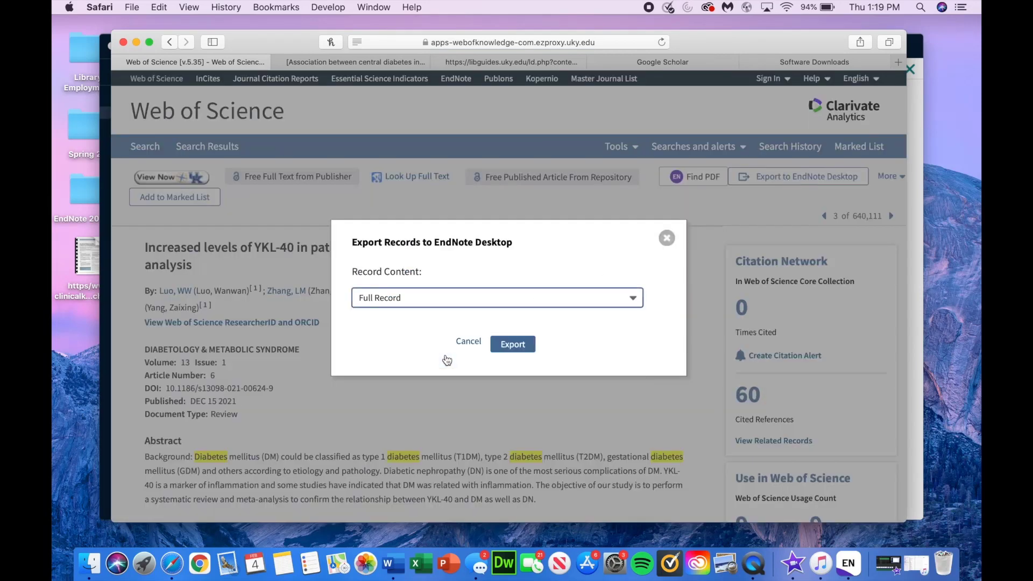
{"action": "left_click", "coordinate": [511, 347]}
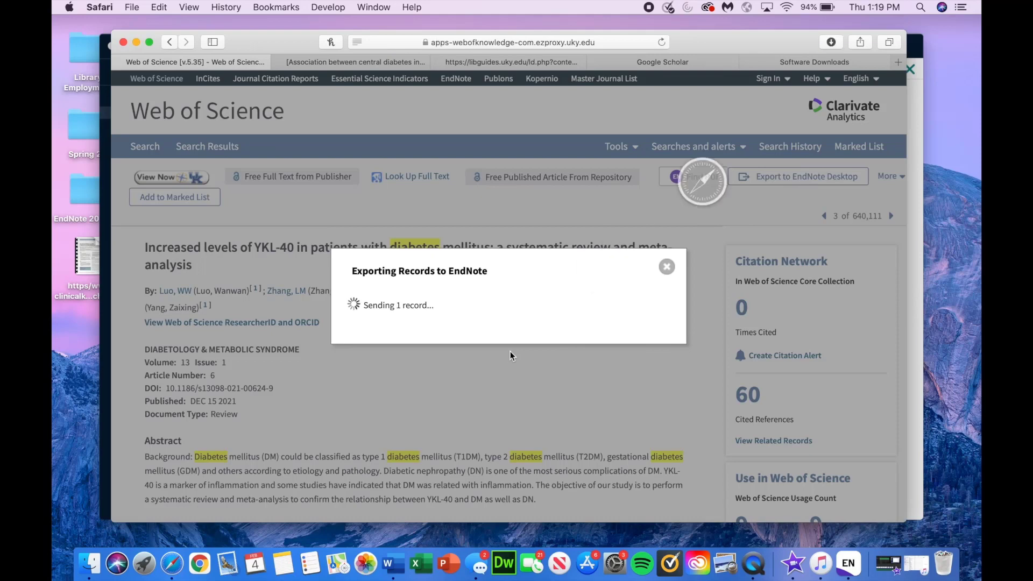
{"action": "left_click", "coordinate": [838, 41]}
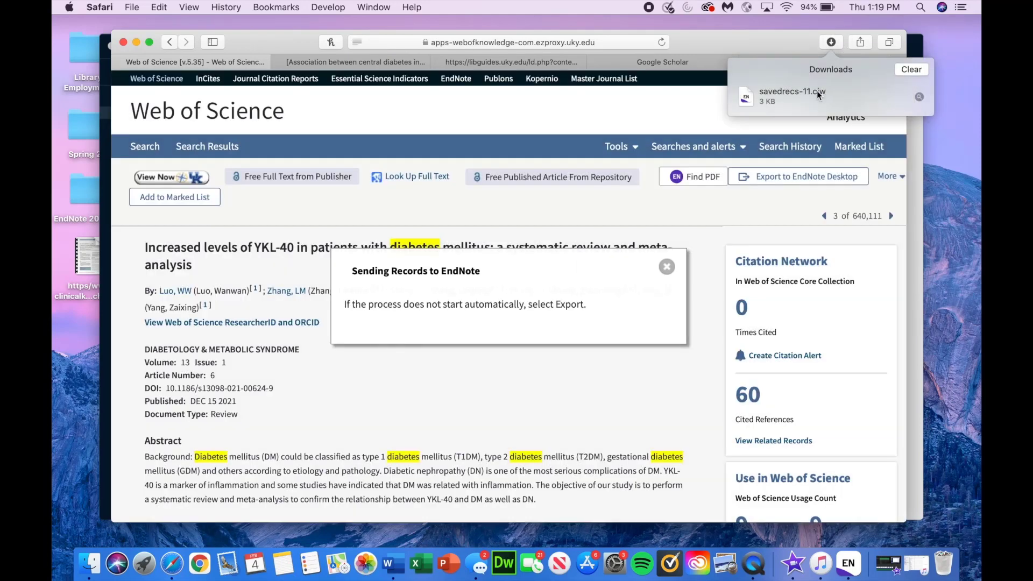
{"action": "double_click", "coordinate": [816, 90]}
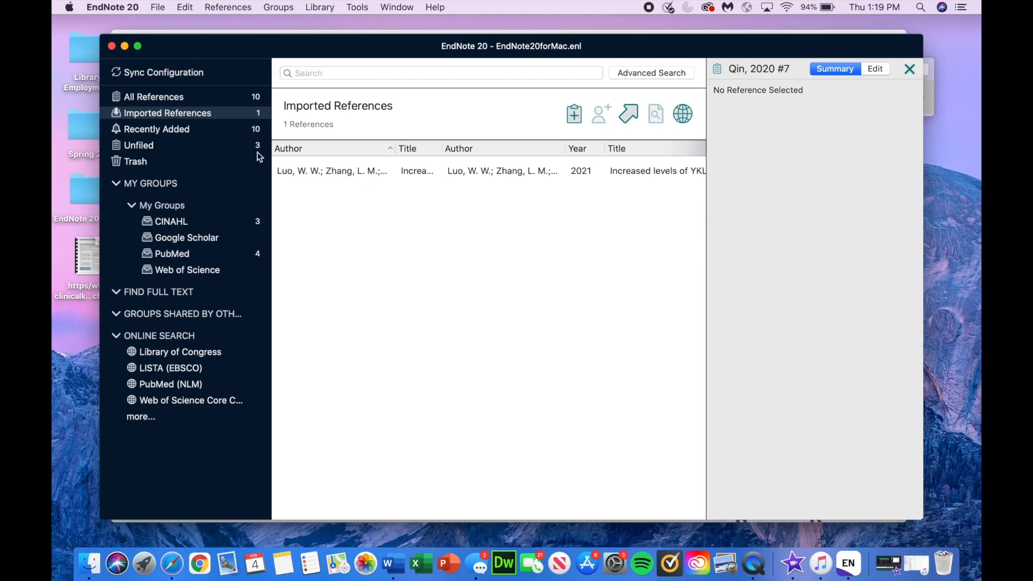
Step: File all three unfiled references into the Web of Science group
{"action": "left_click", "coordinate": [211, 144]}
{"action": "left_click", "coordinate": [360, 172]}
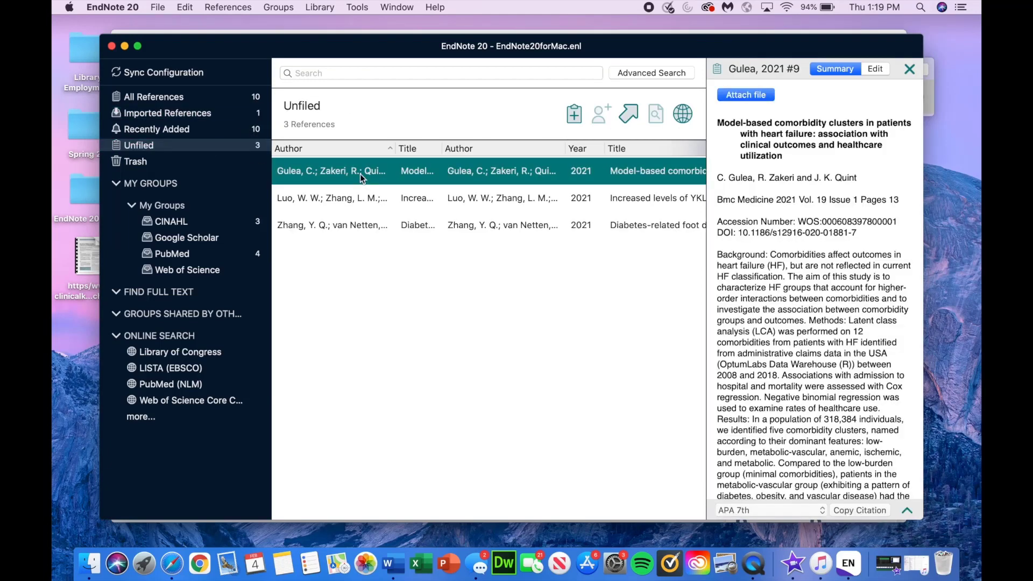
{"action": "left_click", "coordinate": [353, 228], "text": "shift"}
{"action": "left_click_drag", "start_coordinate": [356, 206], "coordinate": [207, 276]}
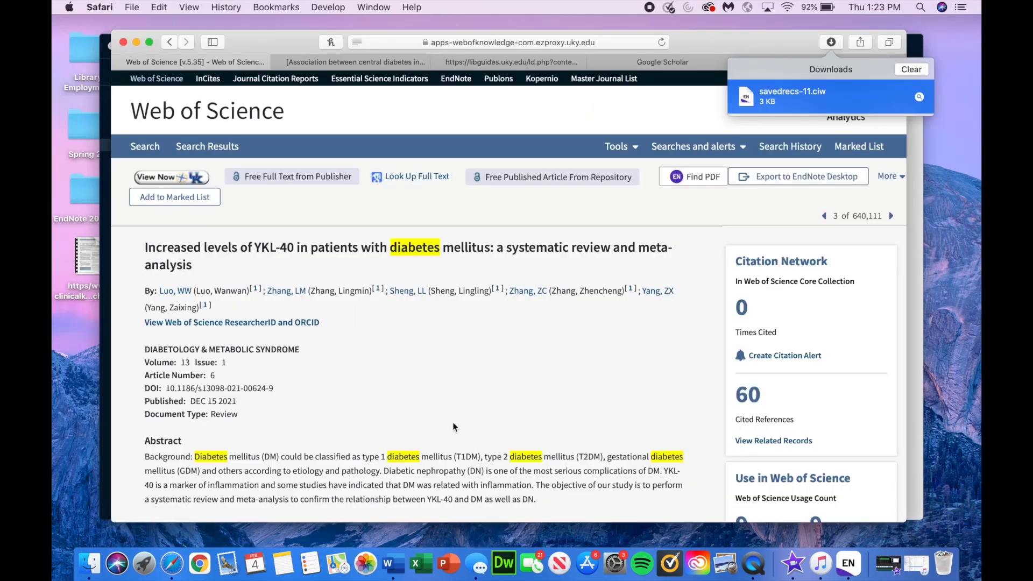
Step: Clear the downloads and search Google Scholar for diabetes
{"action": "left_click", "coordinate": [910, 70]}
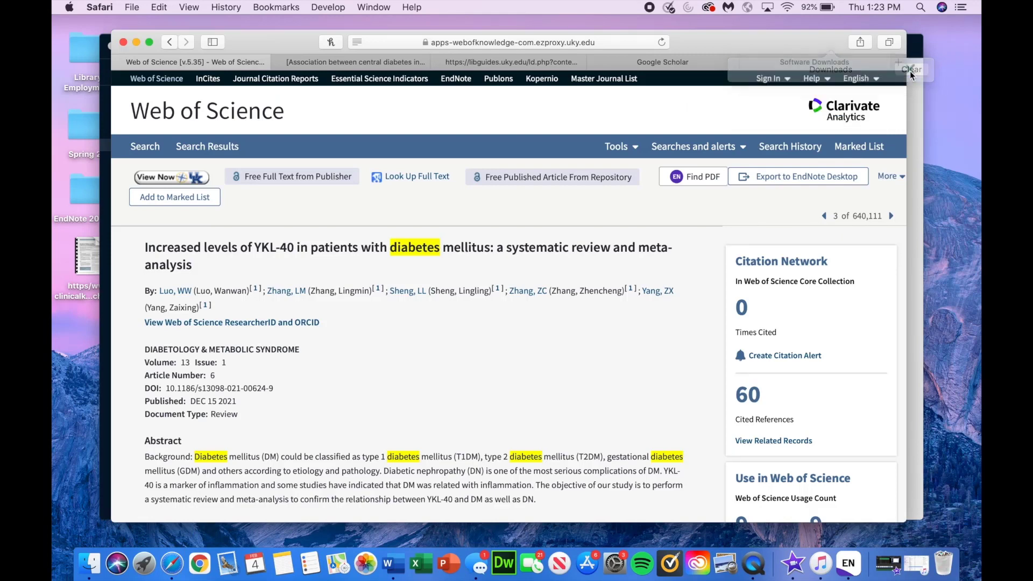
{"action": "left_click", "coordinate": [650, 62]}
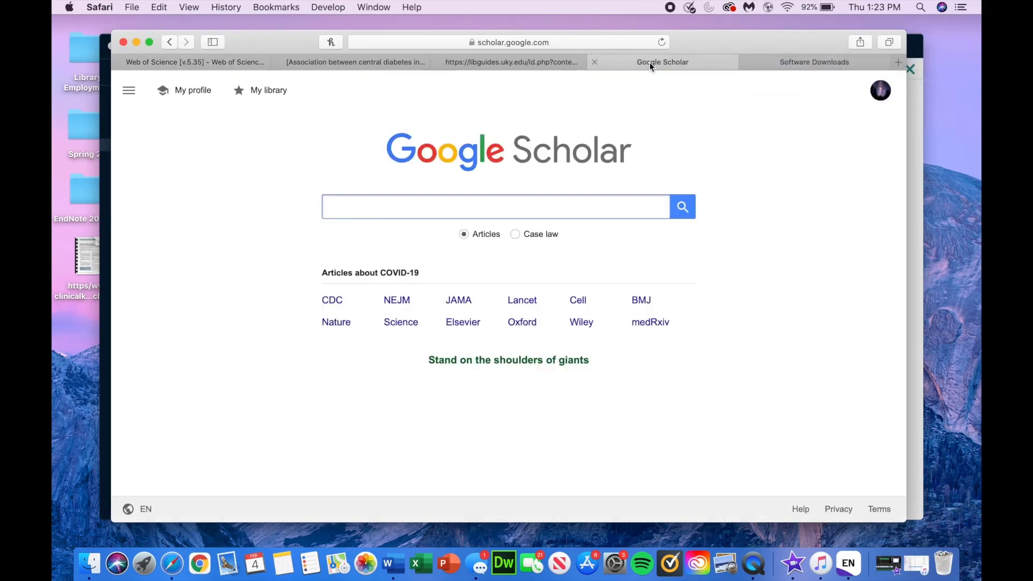
{"action": "left_click", "coordinate": [577, 211]}
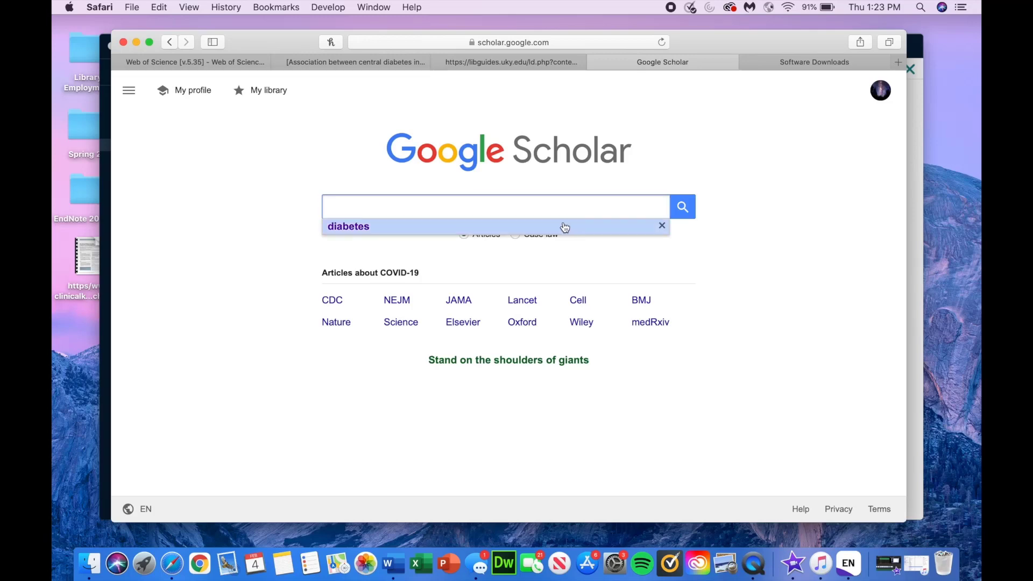
{"action": "left_click", "coordinate": [567, 227]}
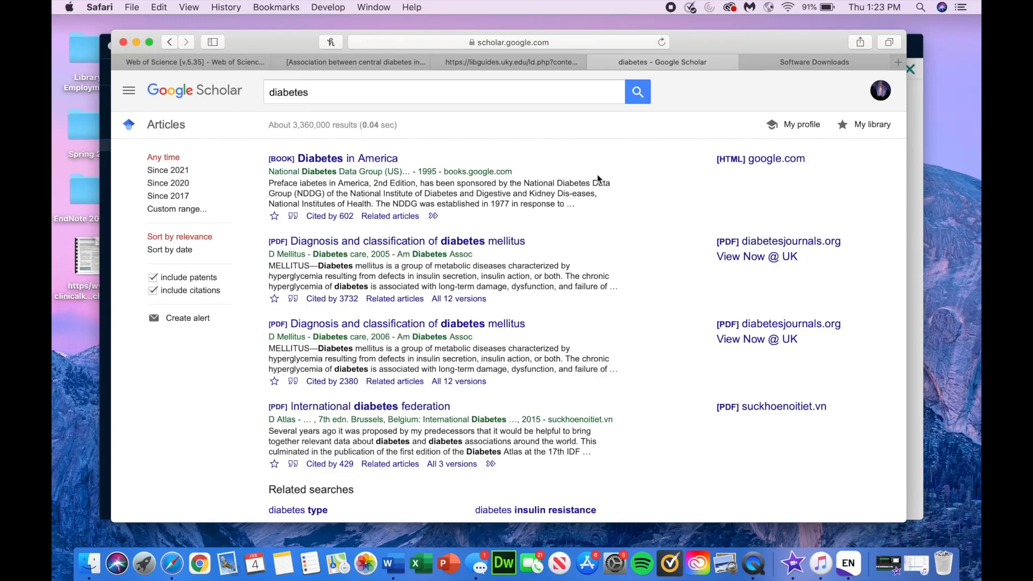
Step: Import the 'Diabetes in America' citation into EndNote via the downloaded scholar.enw file
{"action": "left_click", "coordinate": [294, 218]}
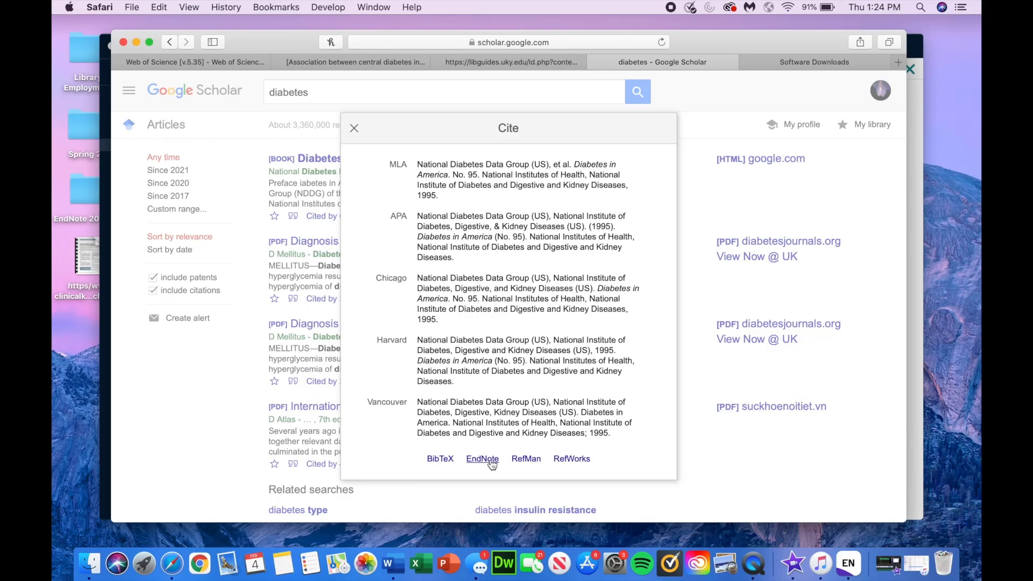
{"action": "left_click", "coordinate": [491, 461]}
{"action": "left_click", "coordinate": [833, 43]}
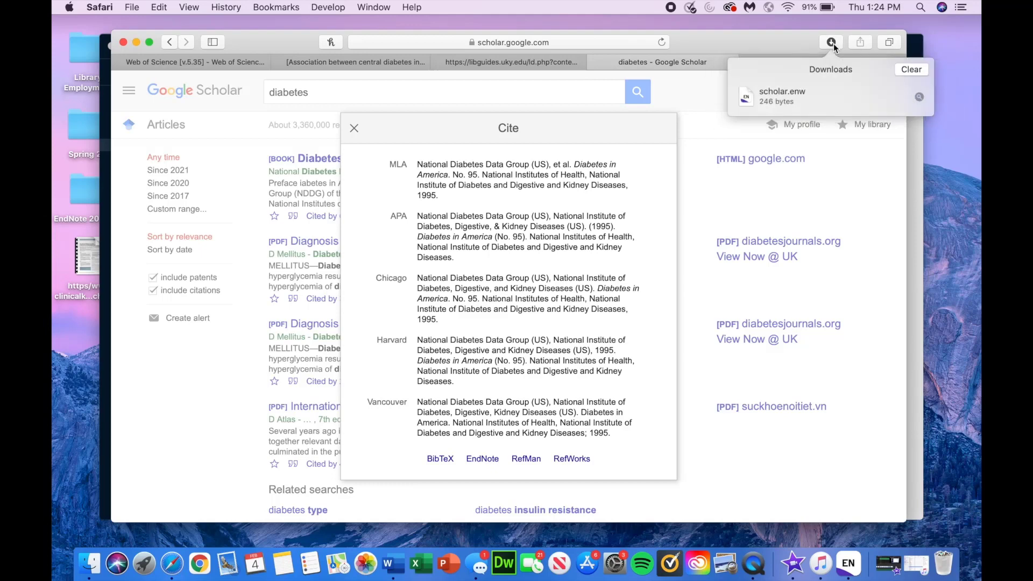
{"action": "double_click", "coordinate": [838, 92]}
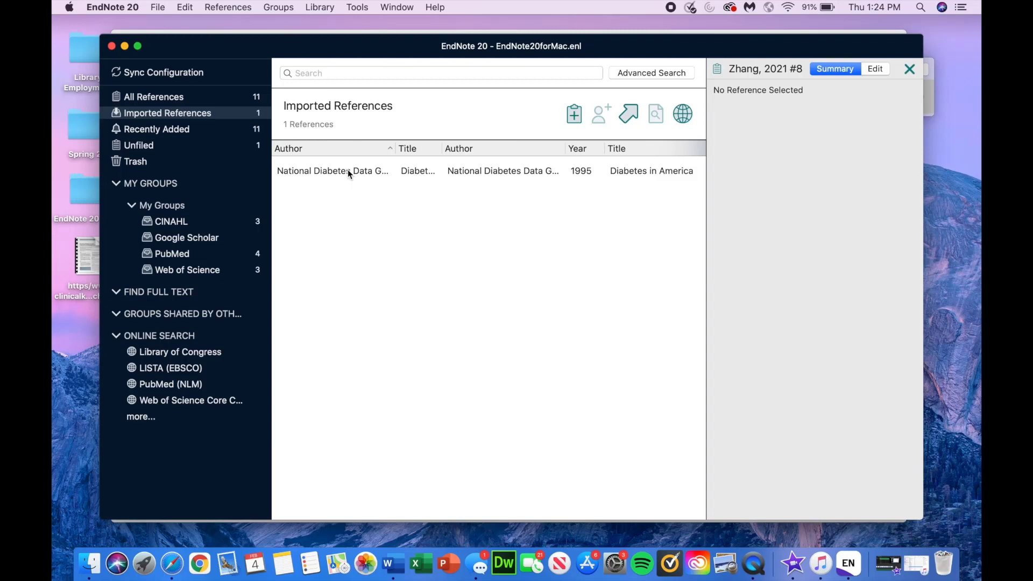
Step: Add the 1995 'Diabetes in America' reference to the Google Scholar group
{"action": "right_click", "coordinate": [347, 173]}
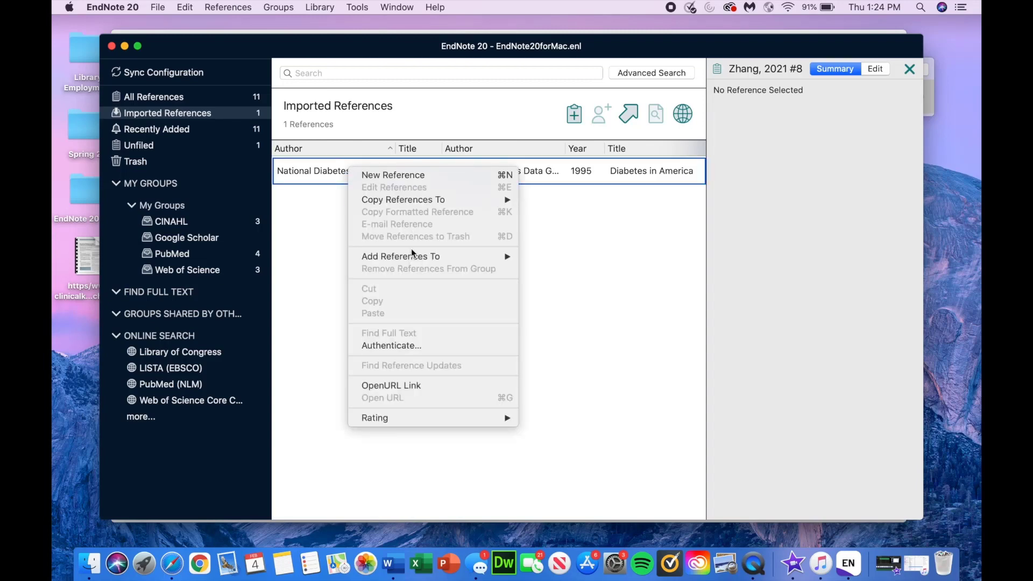
{"action": "mouse_move", "coordinate": [412, 253]}
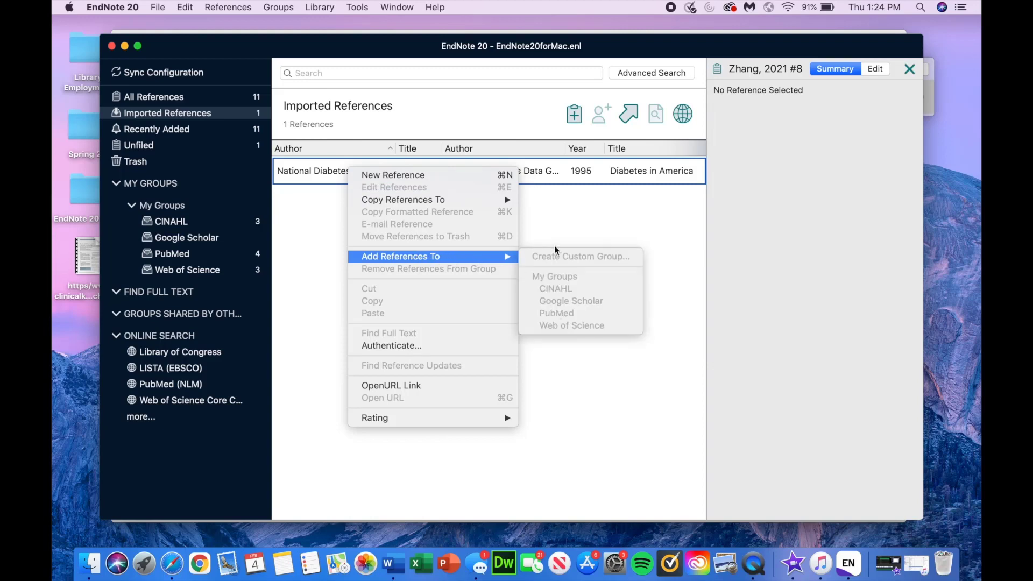
{"action": "left_click", "coordinate": [554, 245]}
{"action": "left_click", "coordinate": [321, 178]}
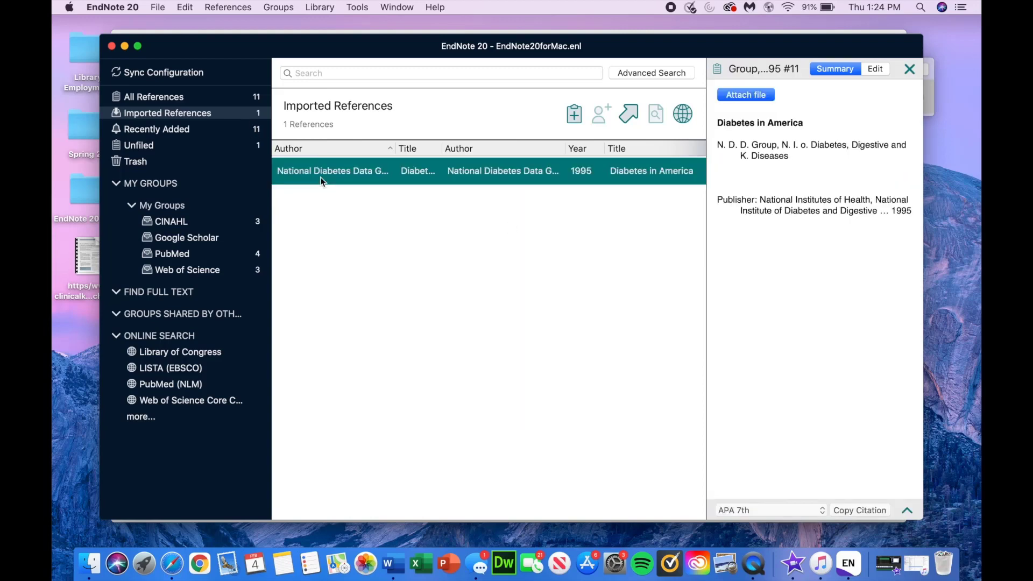
{"action": "right_click", "coordinate": [320, 177]}
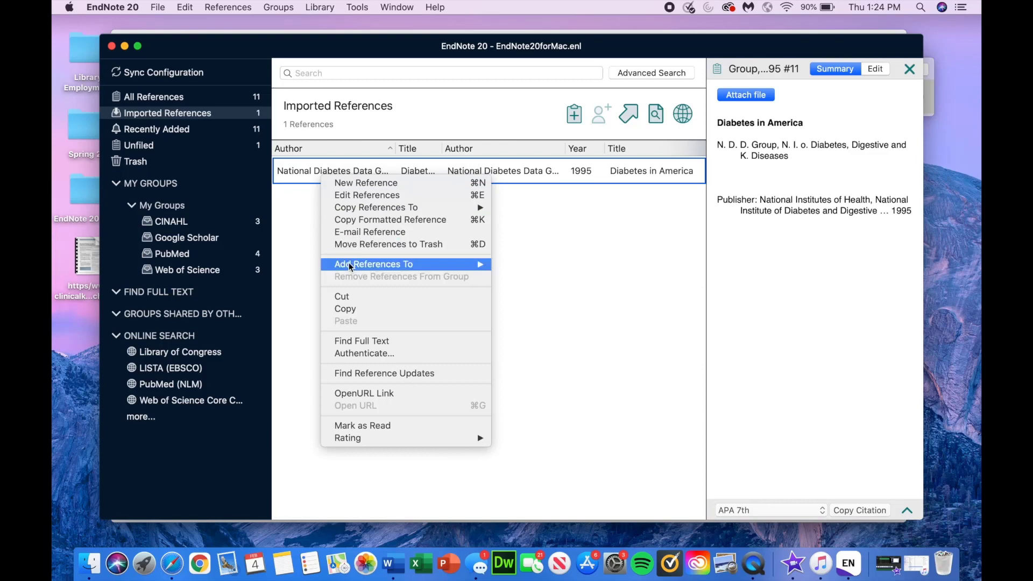
{"action": "mouse_move", "coordinate": [465, 266]}
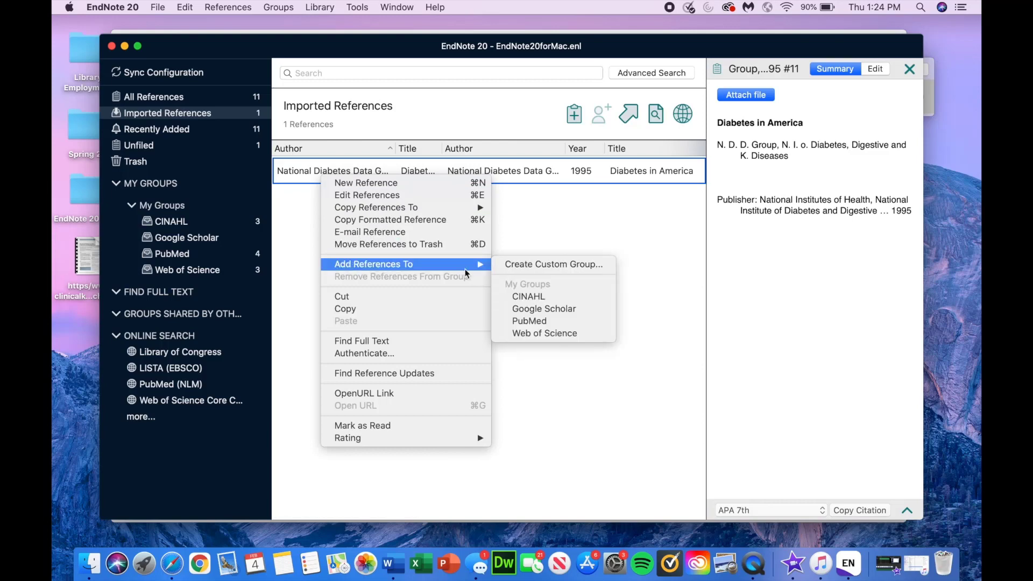
{"action": "left_click", "coordinate": [533, 312]}
{"action": "left_click", "coordinate": [454, 225]}
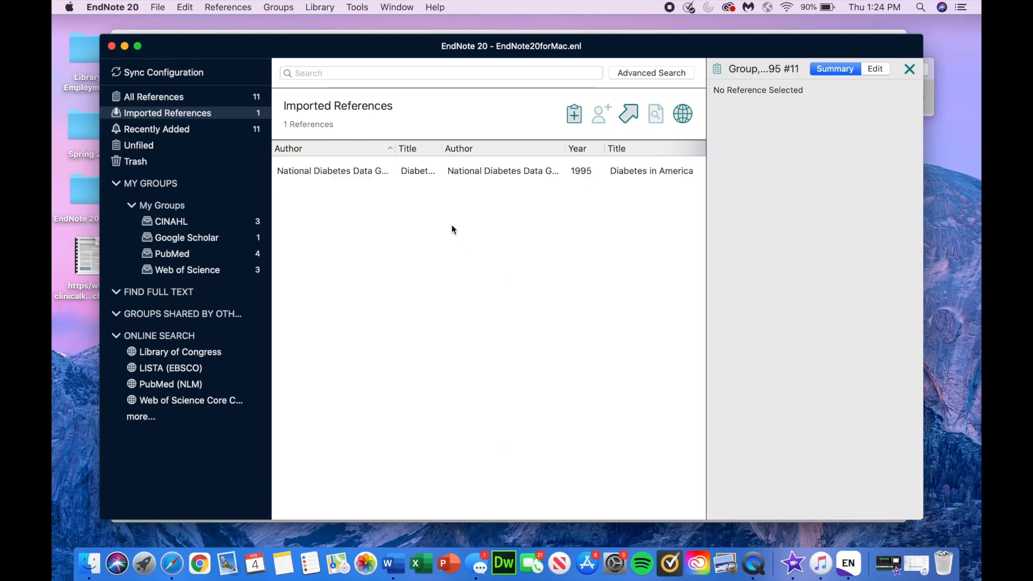
{"action": "left_click_drag", "start_coordinate": [296, 172], "coordinate": [202, 234]}
Step: Check the Google Scholar group, then read the 2021 honey-consumption review's summary among all 11 references
{"action": "left_click", "coordinate": [206, 237]}
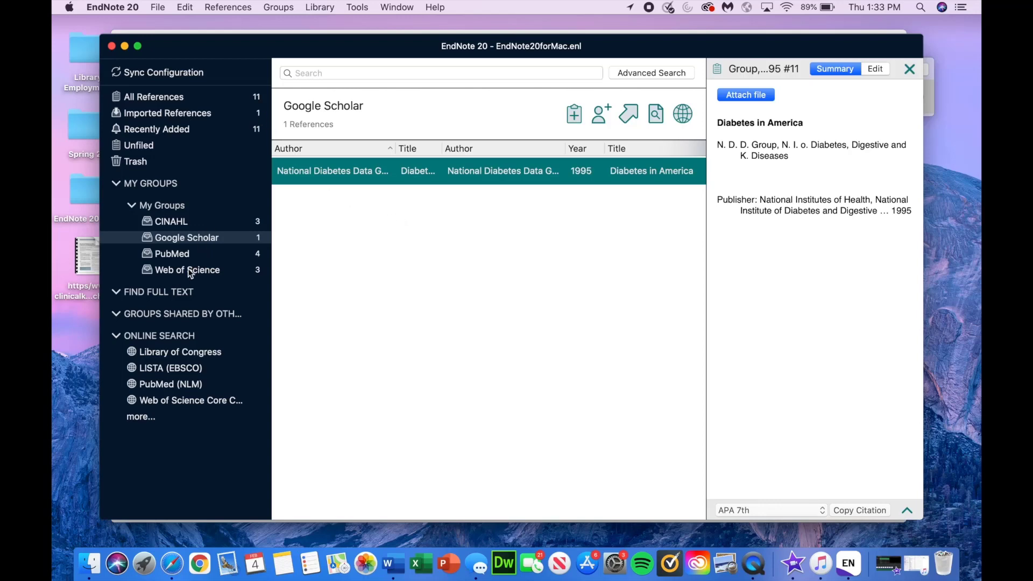
{"action": "left_click", "coordinate": [198, 96]}
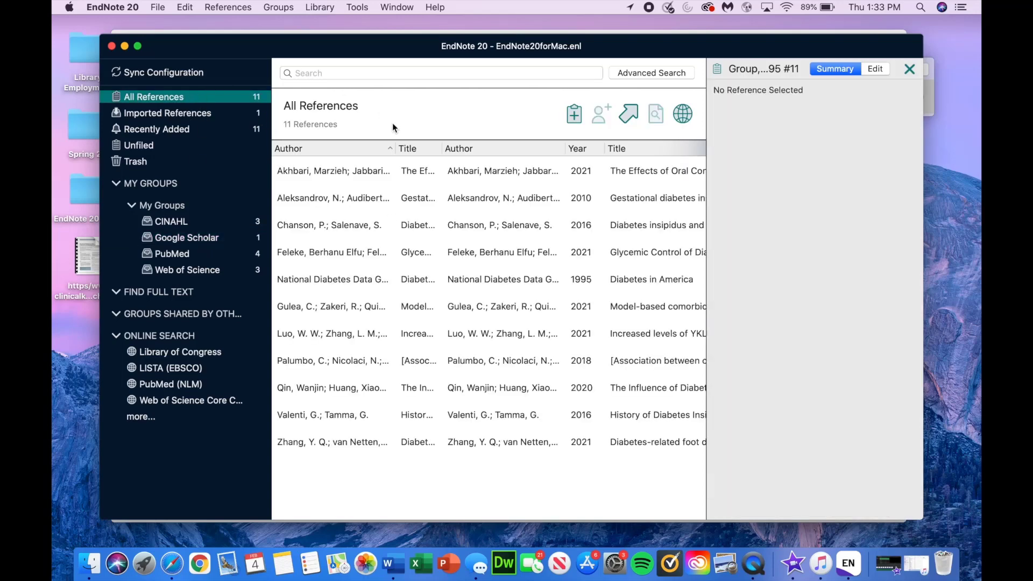
{"action": "left_click", "coordinate": [343, 170]}
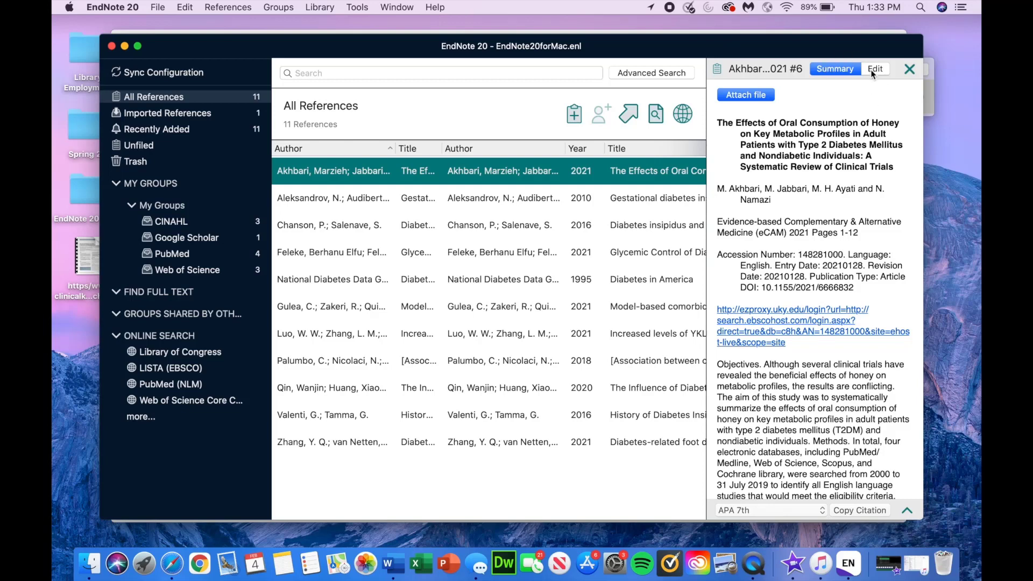
{"action": "scroll", "coordinate": [831, 160], "scroll_direction": "down", "scroll_amount": 5}
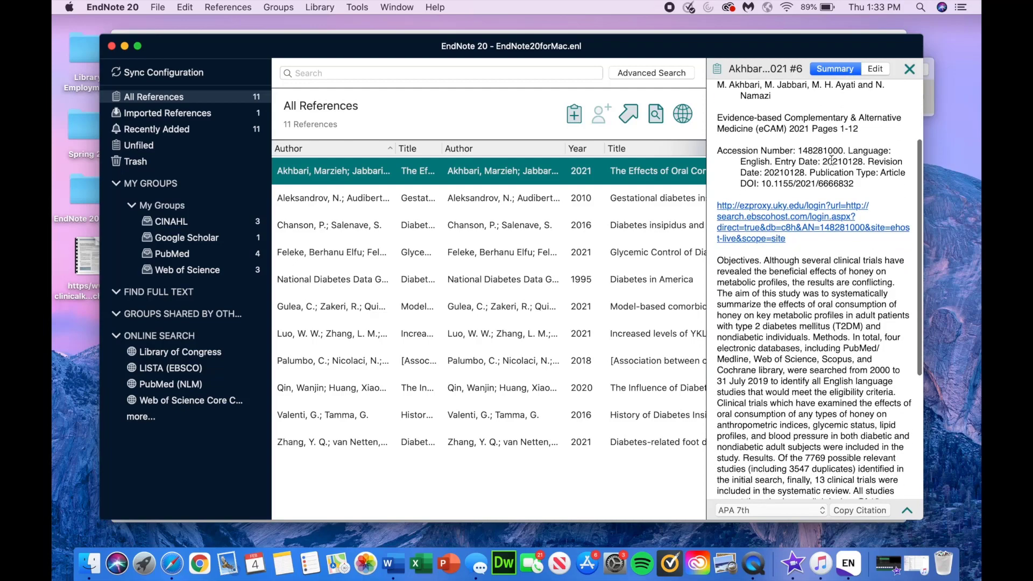
{"action": "scroll", "coordinate": [831, 160], "scroll_direction": "up", "scroll_amount": 5}
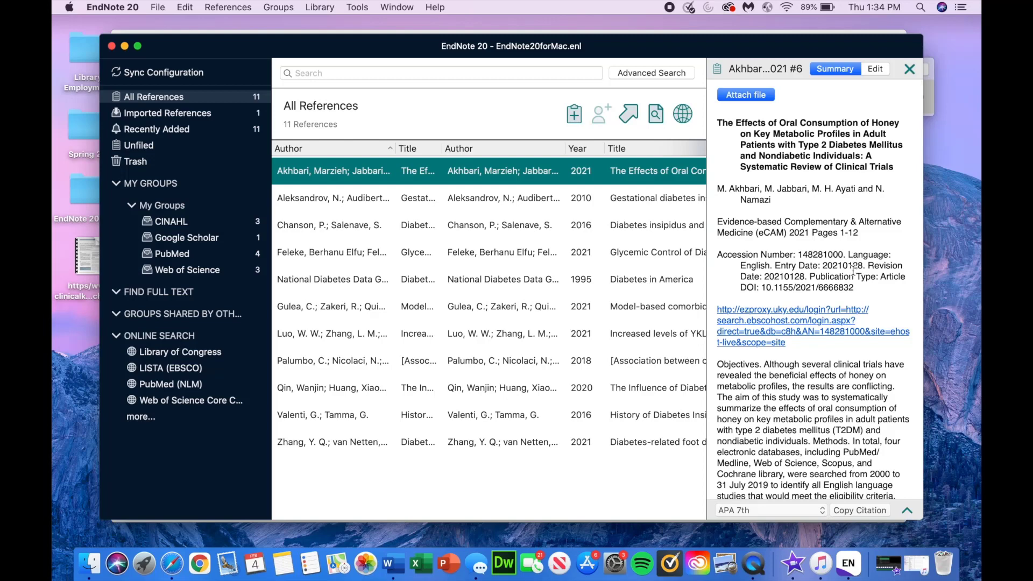
{"action": "scroll", "coordinate": [806, 175], "scroll_direction": "down", "scroll_amount": 5}
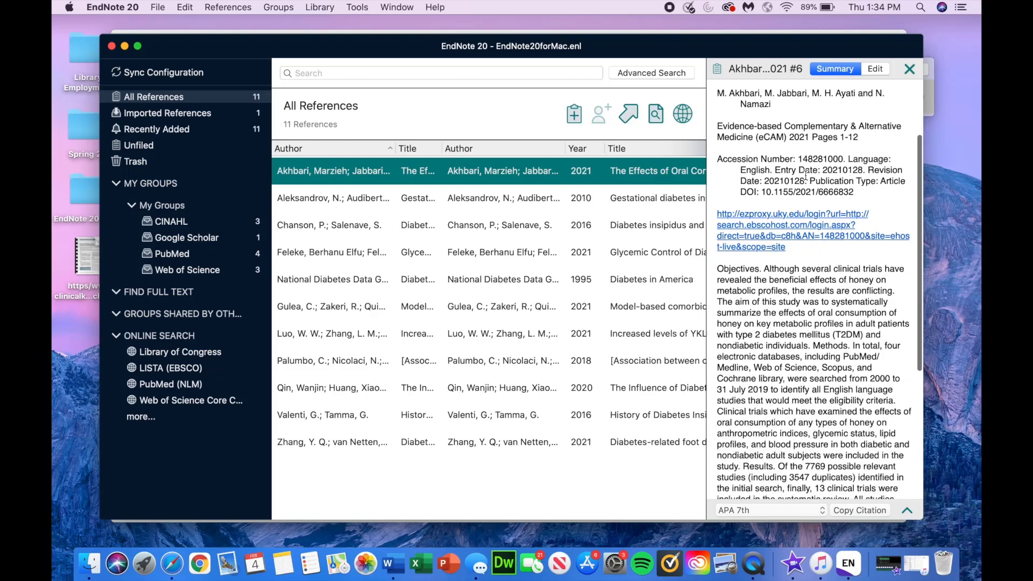
{"action": "scroll", "coordinate": [805, 175], "scroll_direction": "up", "scroll_amount": 5}
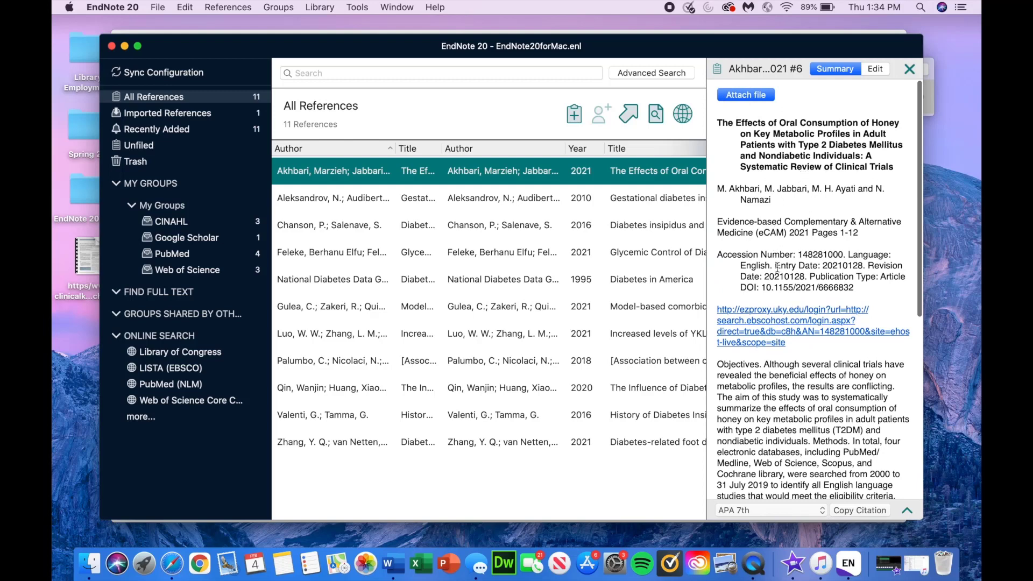
Step: Pick APA 7th from the full style catalogue, then set the citation style to APA 6th
{"action": "left_click", "coordinate": [773, 509]}
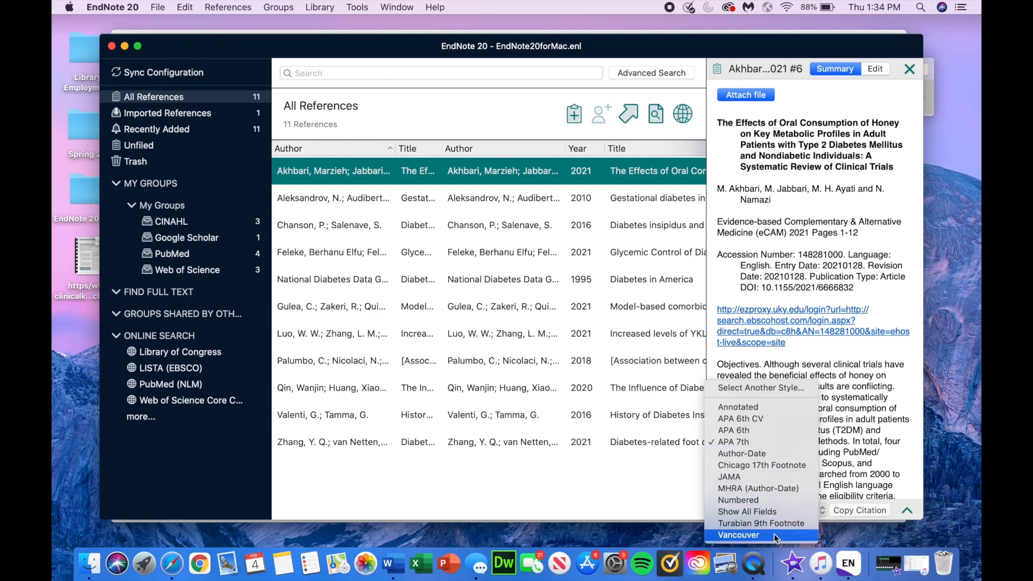
{"action": "left_click", "coordinate": [765, 387]}
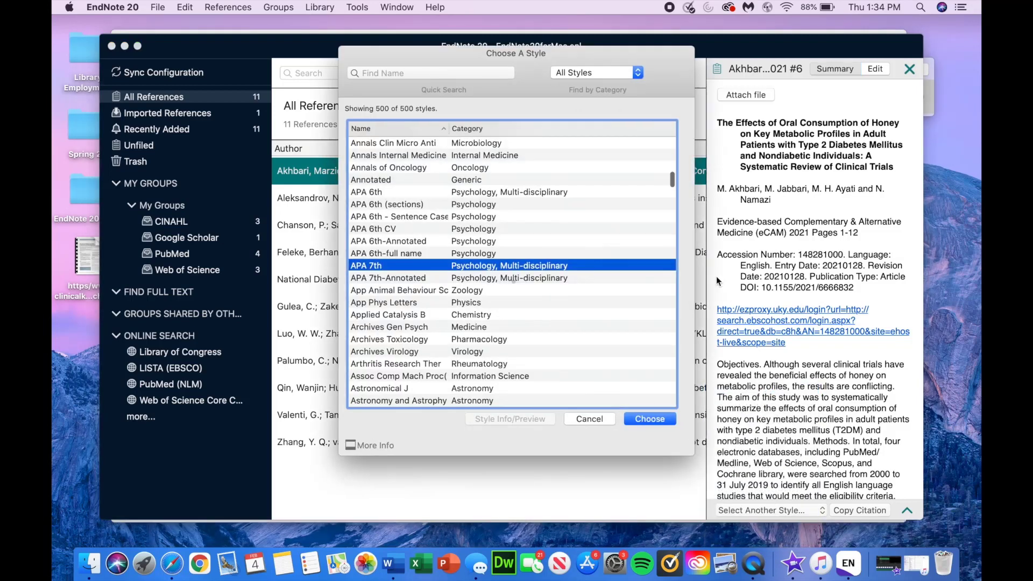
{"action": "scroll", "coordinate": [584, 309], "scroll_direction": "down", "scroll_amount": 3}
{"action": "scroll", "coordinate": [583, 308], "scroll_direction": "up", "scroll_amount": 5}
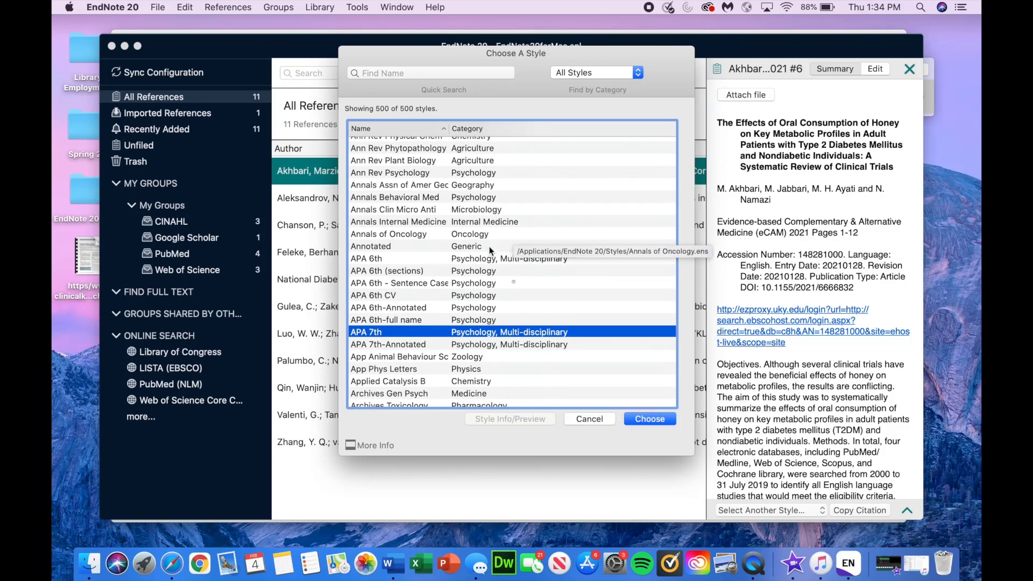
{"action": "double_click", "coordinate": [524, 334]}
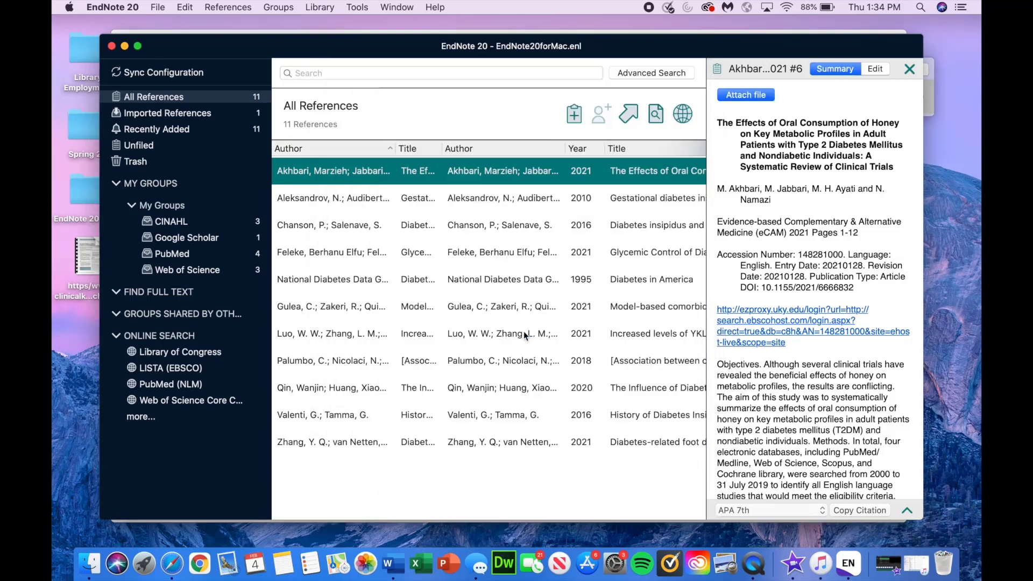
{"action": "left_click", "coordinate": [784, 512]}
{"action": "left_click", "coordinate": [773, 497]}
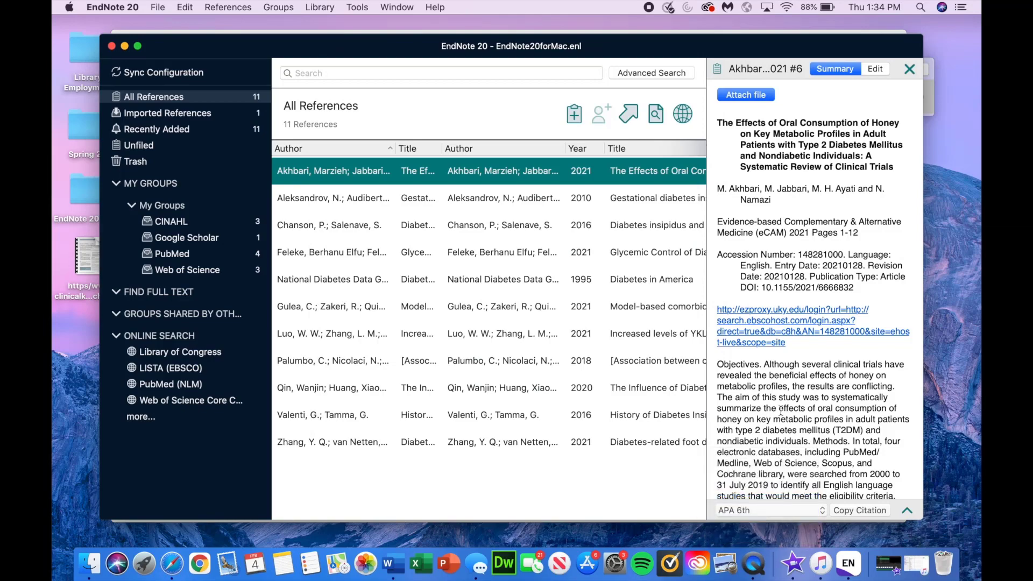
{"action": "scroll", "coordinate": [780, 411], "scroll_direction": "down", "scroll_amount": 5}
{"action": "scroll", "coordinate": [780, 410], "scroll_direction": "up", "scroll_amount": 5}
Step: Change the honey review's year from 2021 to 2020 and save the record
{"action": "left_click", "coordinate": [876, 69]}
{"action": "scroll", "coordinate": [840, 189], "scroll_direction": "down", "scroll_amount": 5}
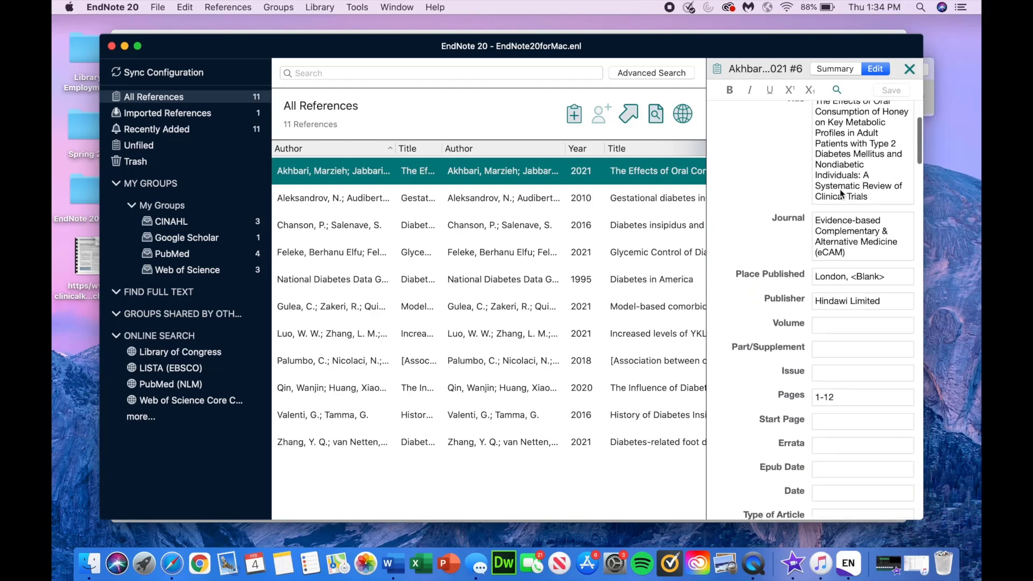
{"action": "scroll", "coordinate": [840, 189], "scroll_direction": "up", "scroll_amount": 5}
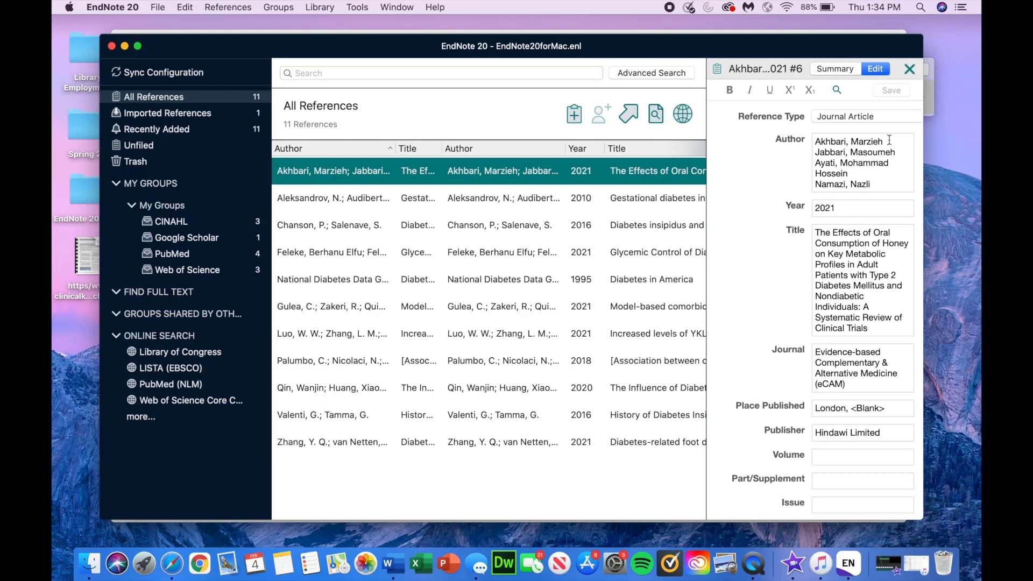
{"action": "left_click", "coordinate": [874, 207]}
{"action": "key", "text": "BackSpace"}
{"action": "type", "text": "0"}
{"action": "left_click", "coordinate": [482, 228]}
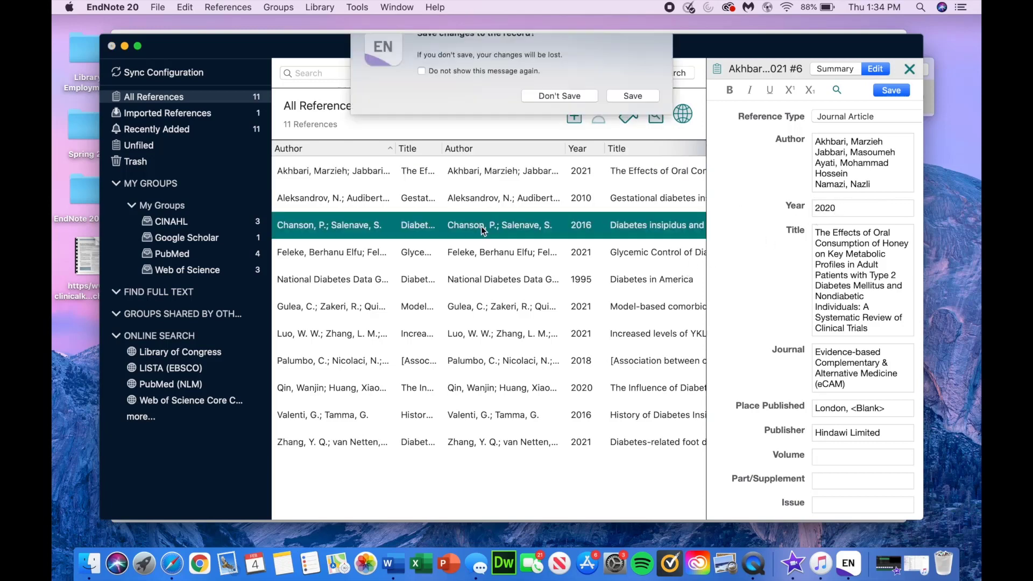
{"action": "left_click", "coordinate": [640, 117]}
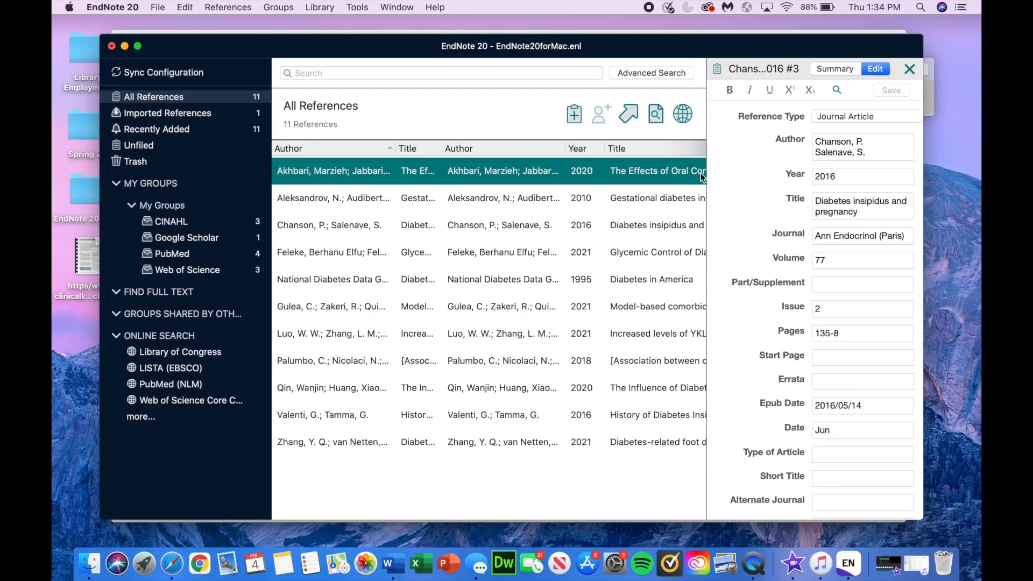
{"action": "scroll", "coordinate": [851, 156], "scroll_direction": "down", "scroll_amount": 5}
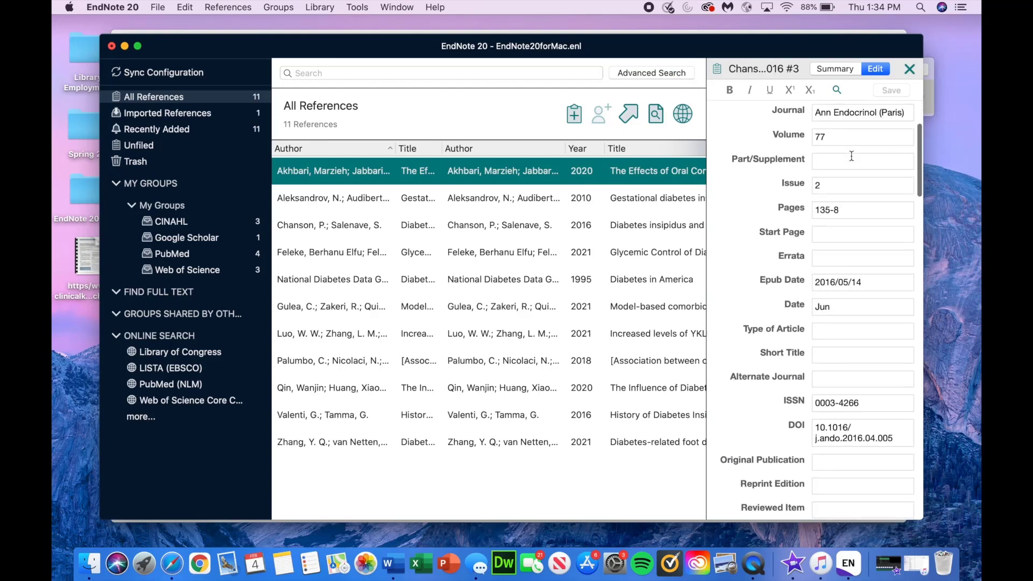
{"action": "scroll", "coordinate": [851, 156], "scroll_direction": "up", "scroll_amount": 5}
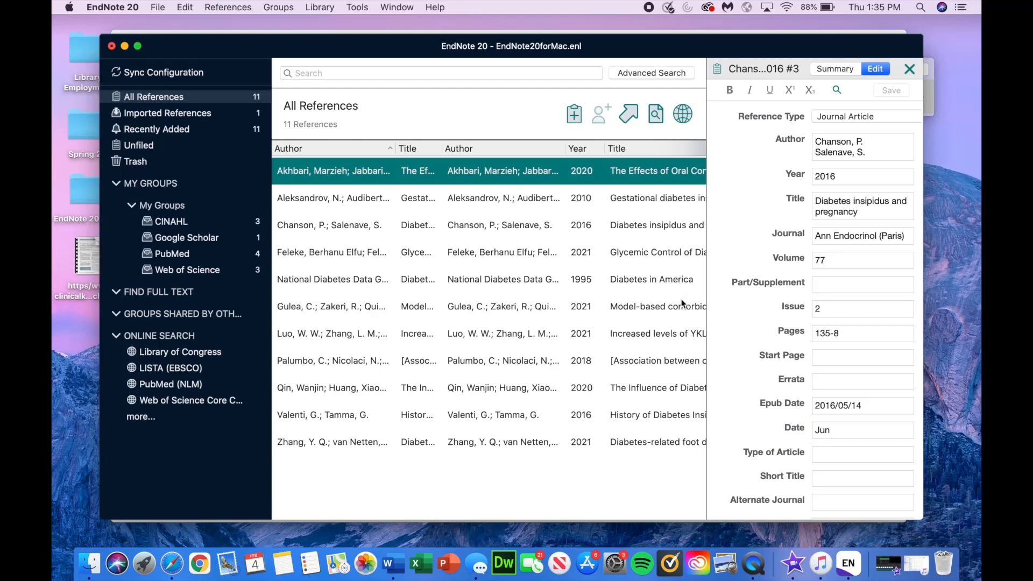
Step: Reselect the honey review, set its year back to 2021, and save
{"action": "left_click", "coordinate": [835, 69]}
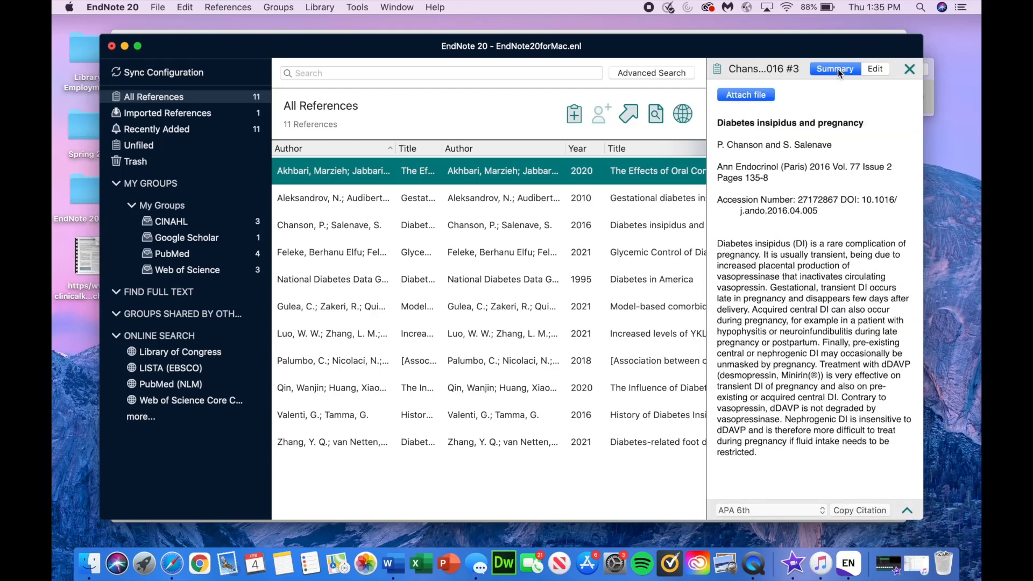
{"action": "left_click", "coordinate": [868, 70]}
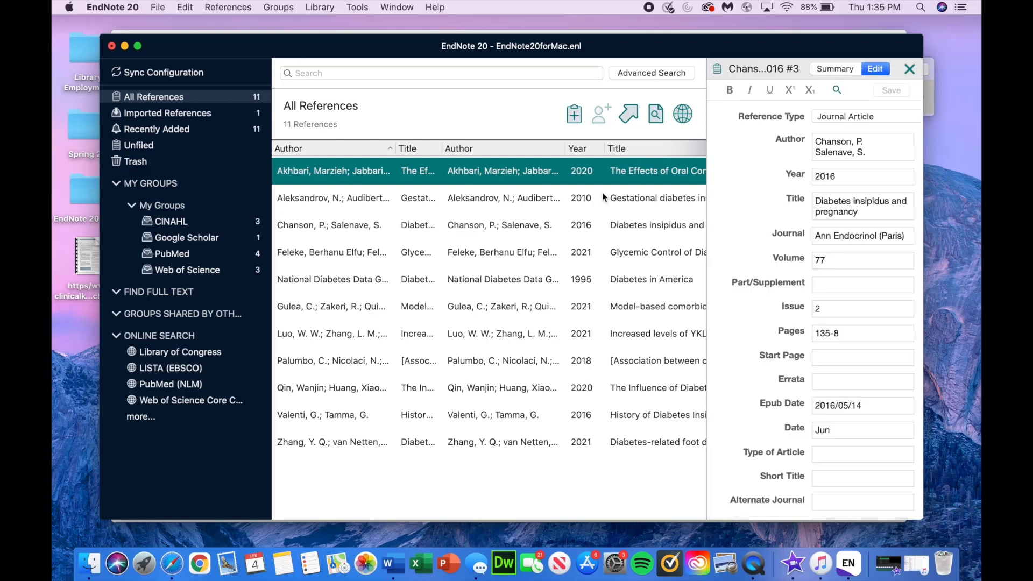
{"action": "left_click", "coordinate": [562, 229]}
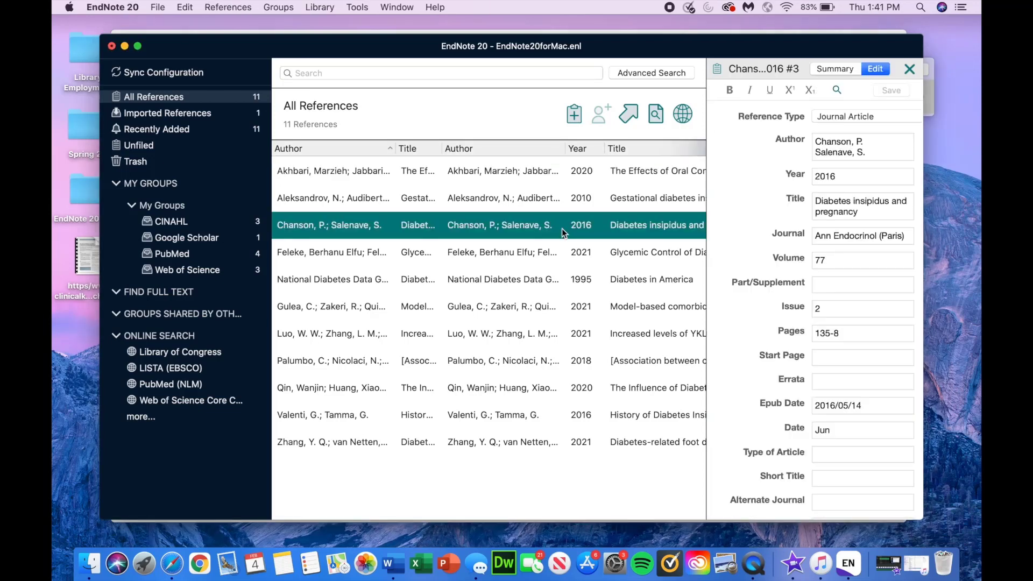
{"action": "left_click", "coordinate": [551, 177]}
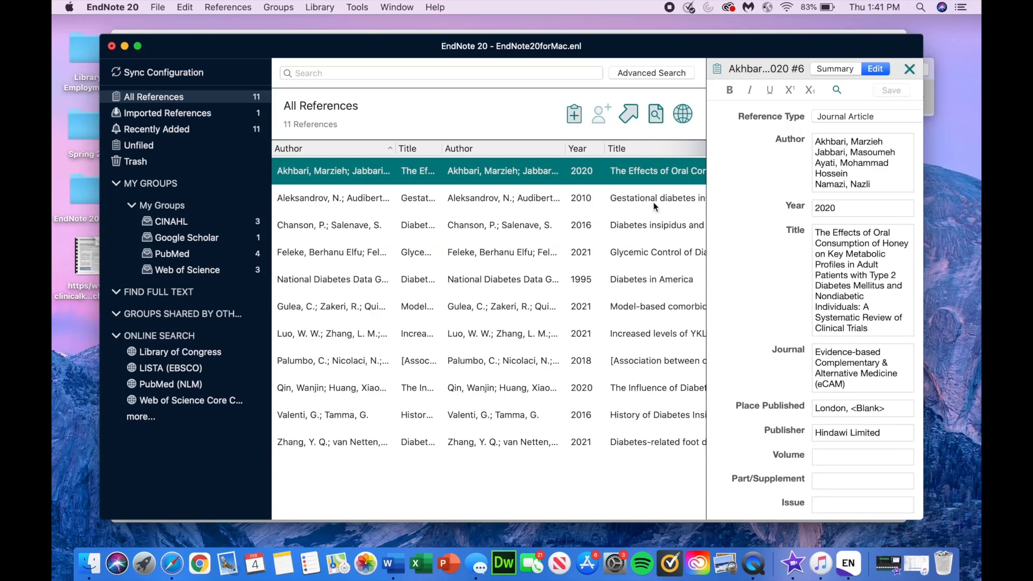
{"action": "left_click", "coordinate": [838, 208]}
{"action": "key", "text": "BackSpace"}
{"action": "type", "text": "1"}
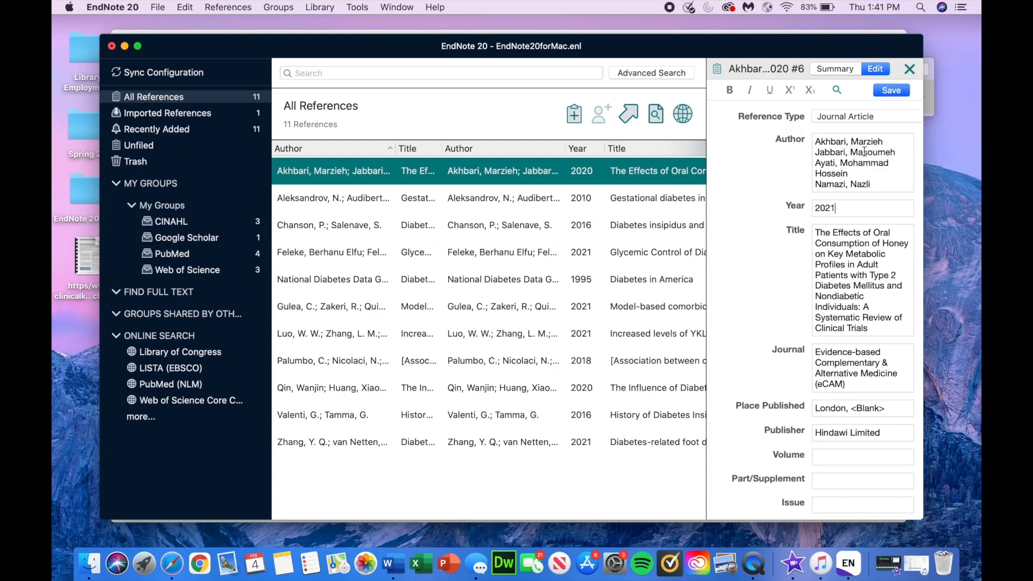
{"action": "left_click", "coordinate": [898, 93]}
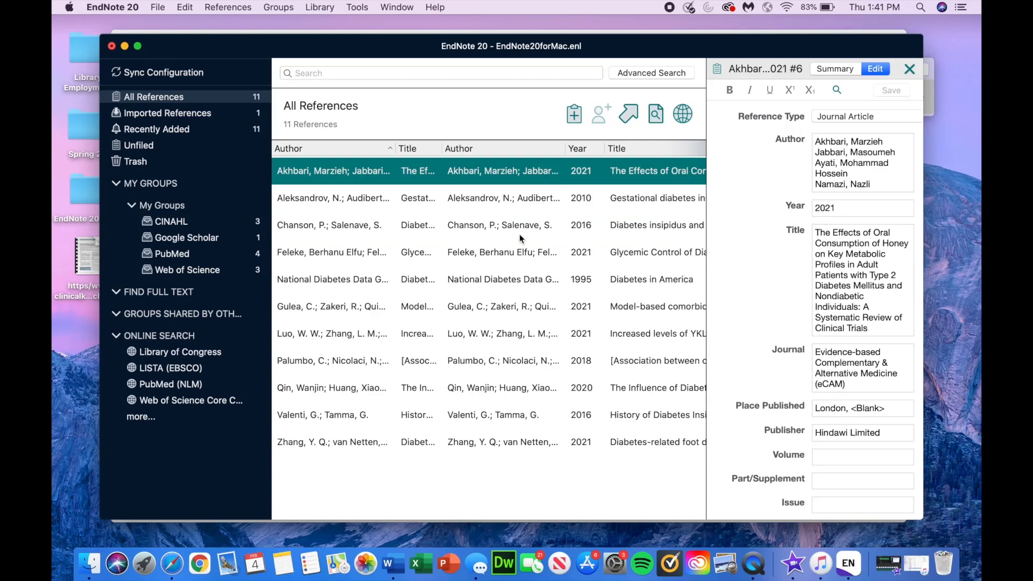
{"action": "left_click", "coordinate": [220, 7]}
Step: Start a new reference and enter the author's full name and year 2021
{"action": "mouse_move", "coordinate": [228, 47]}
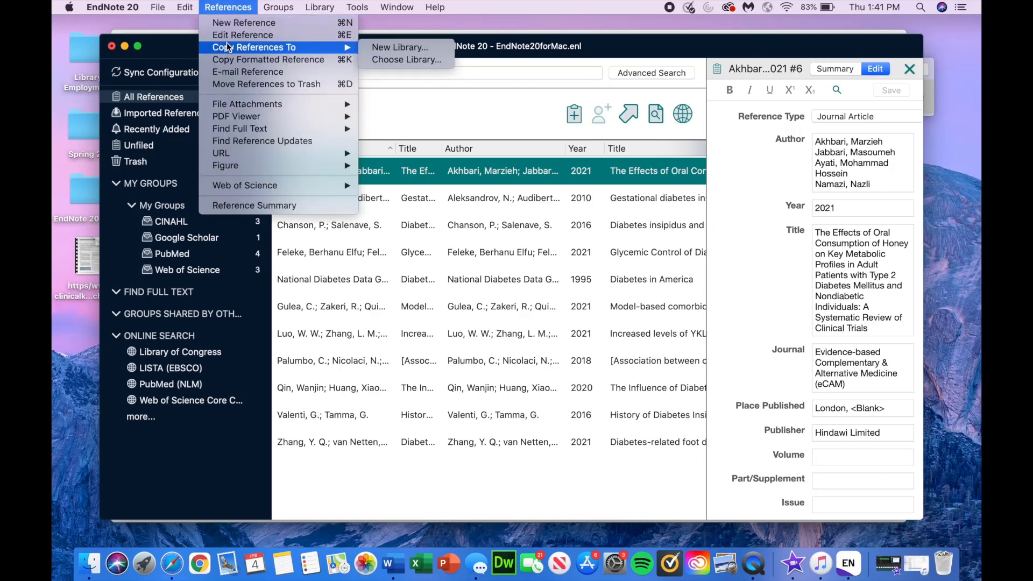
{"action": "left_click", "coordinate": [229, 23]}
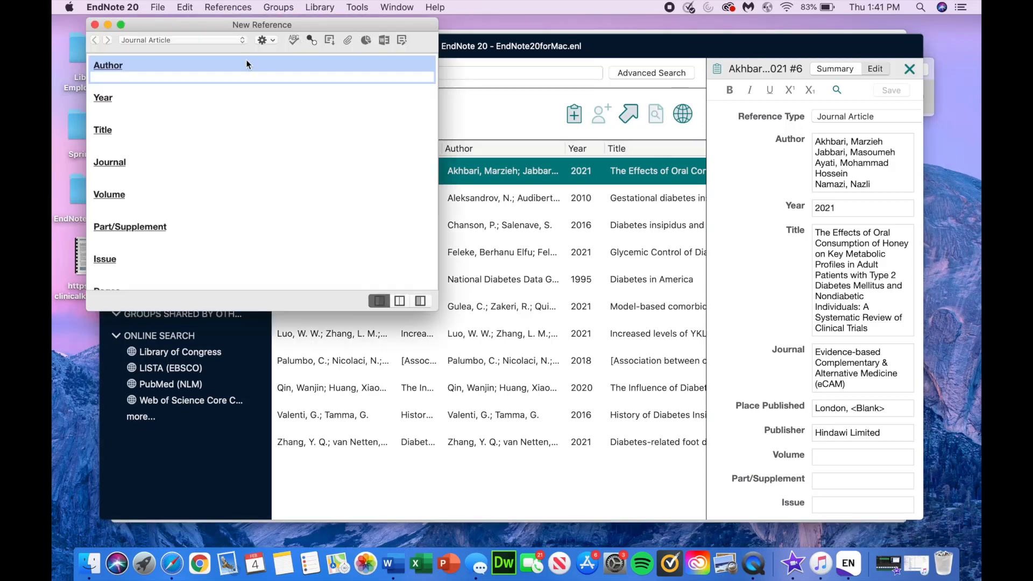
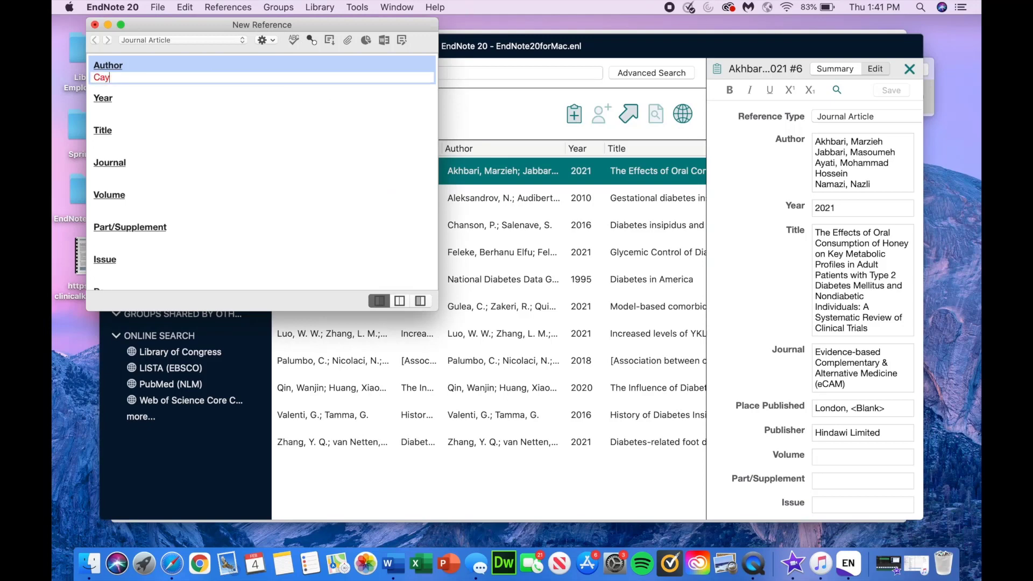
{"action": "key", "text": "Tab"}
{"action": "left_click", "coordinate": [178, 77]}
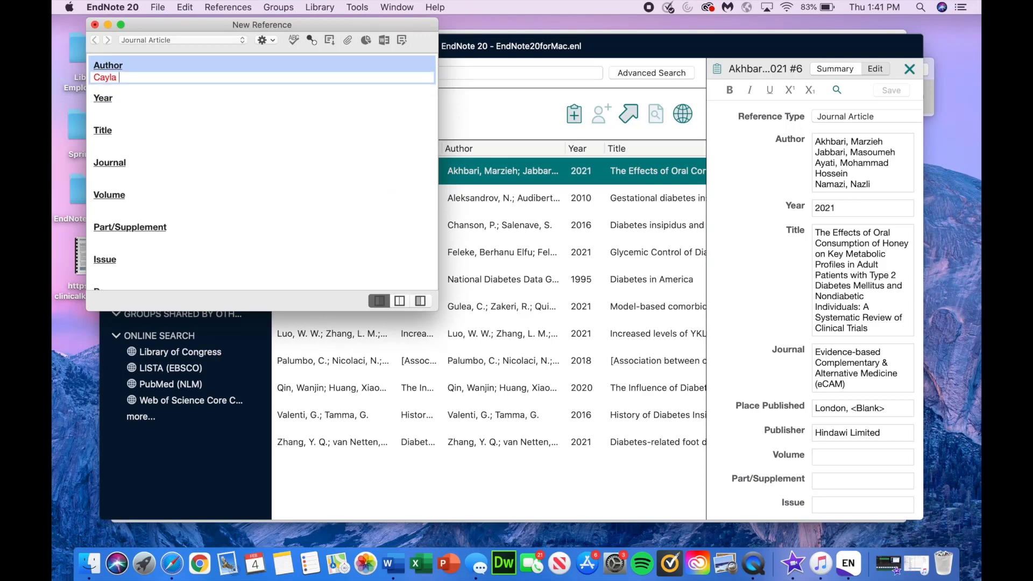
{"action": "key", "text": "Tab"}
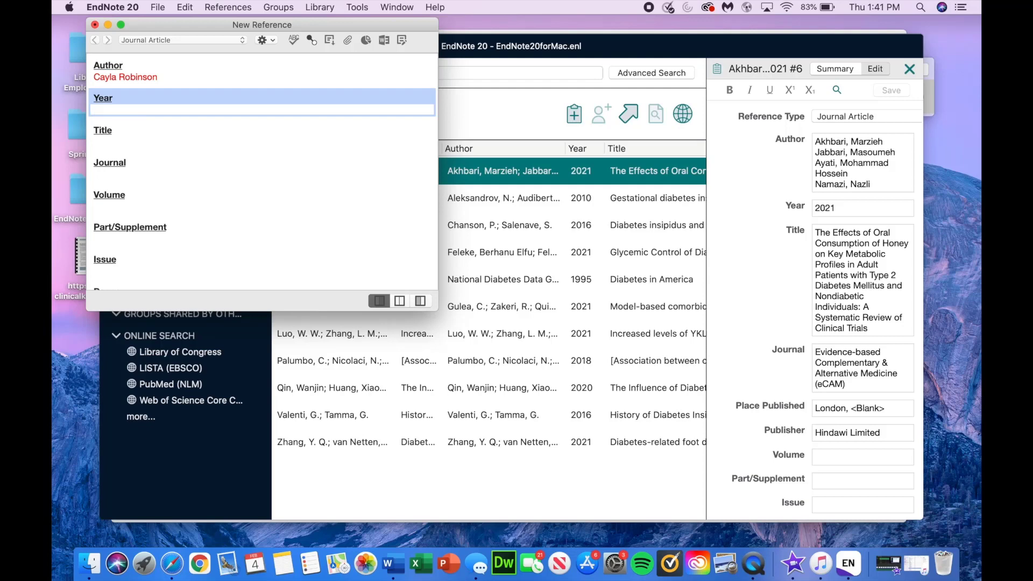
{"action": "type", "text": "2021"}
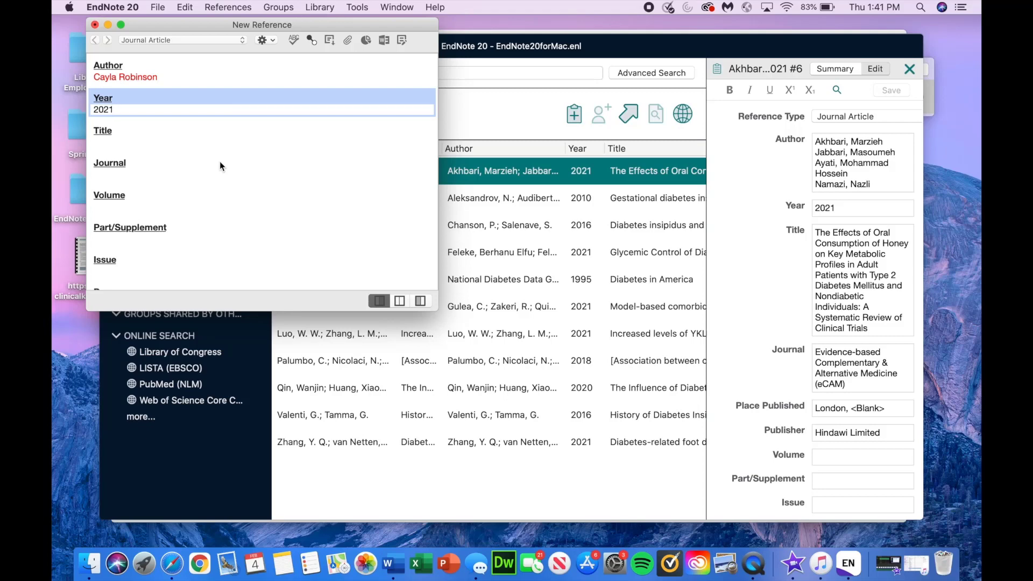
Step: Title the new reference TESTING, close its window and save it
{"action": "left_click", "coordinate": [135, 144]}
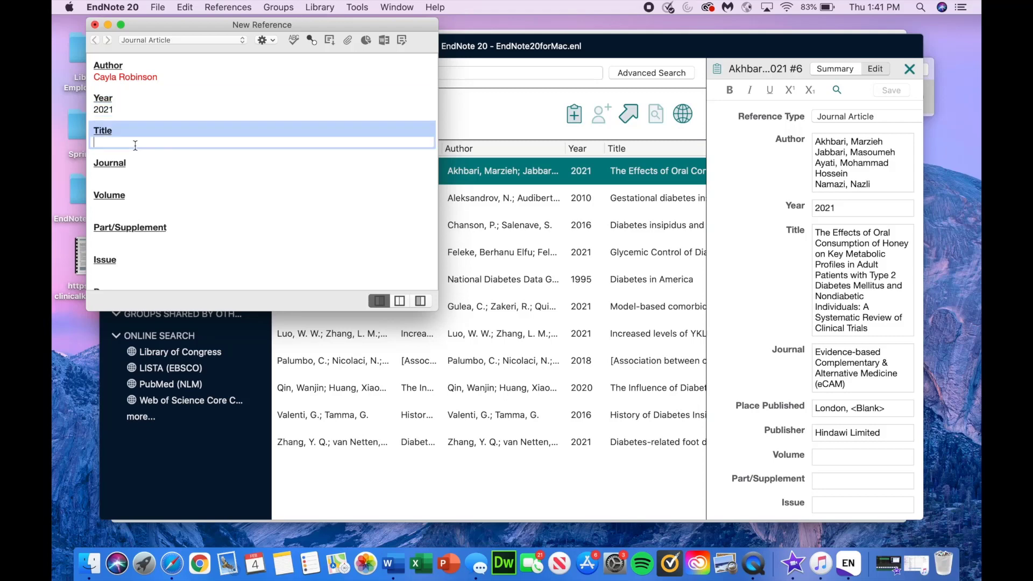
{"action": "type", "text": "TESTING"}
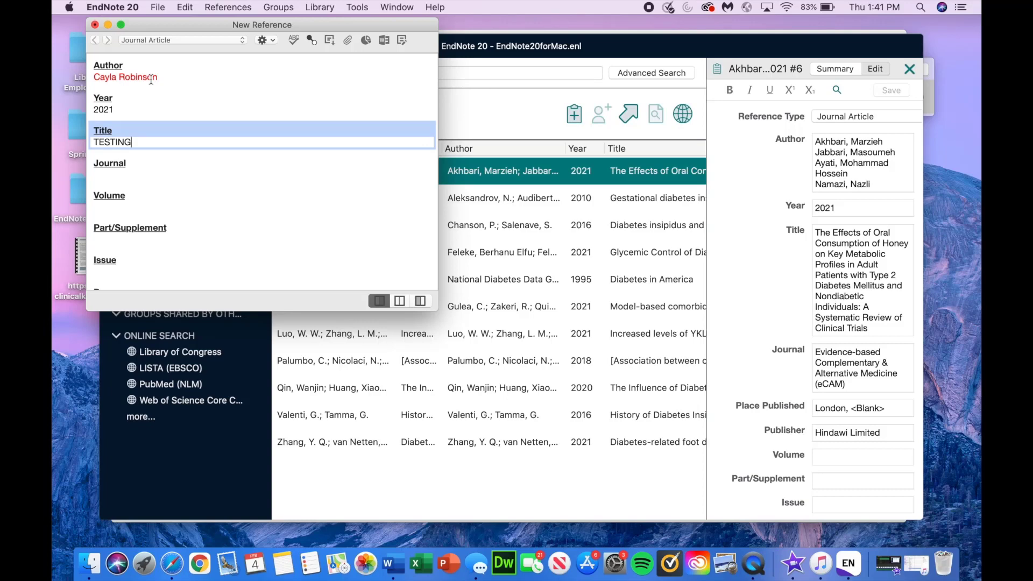
{"action": "left_click", "coordinate": [95, 26]}
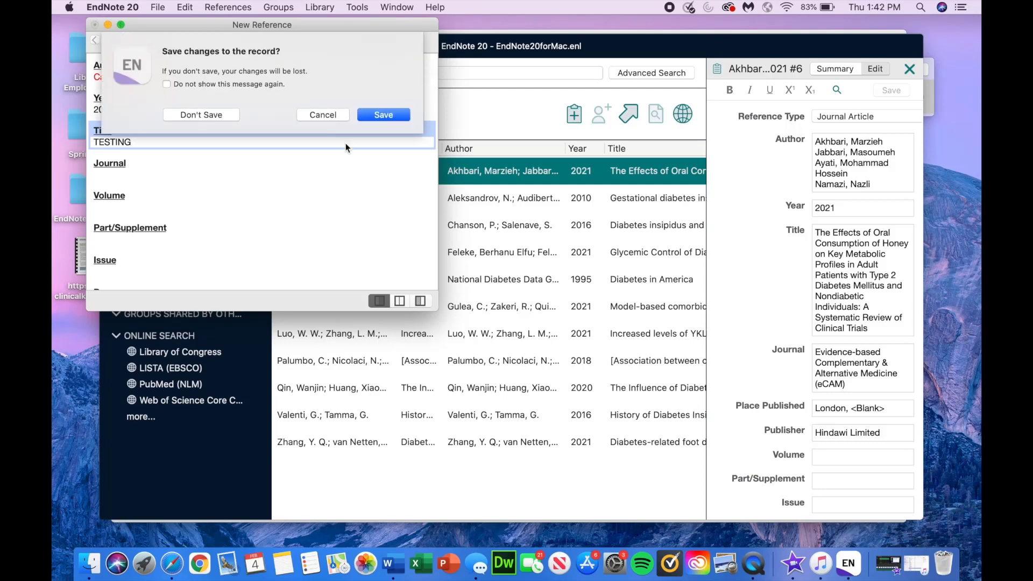
{"action": "left_click", "coordinate": [385, 112]}
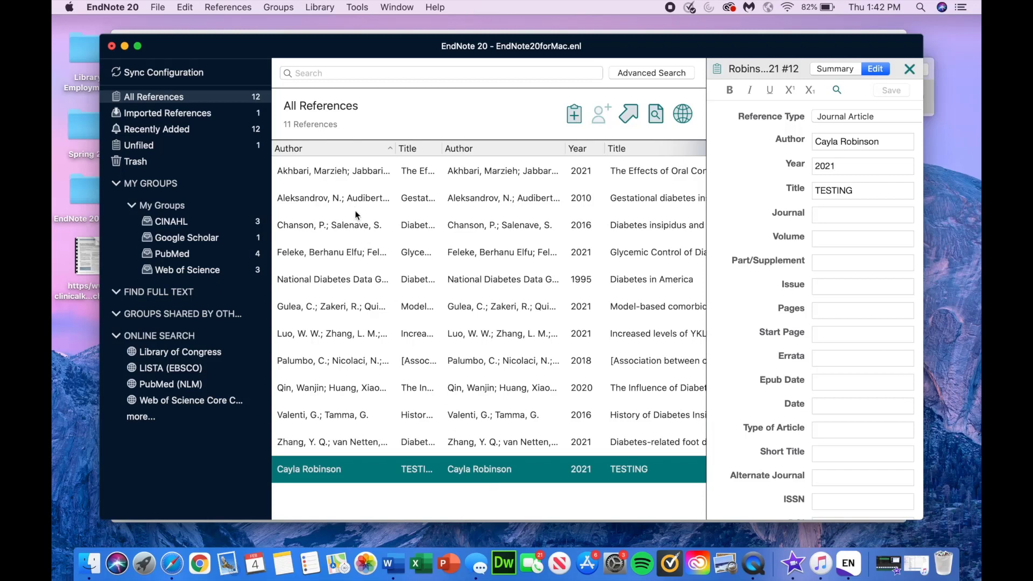
Step: Run Find Duplicates on the library and dismiss the no-duplicates message
{"action": "left_click", "coordinate": [320, 7]}
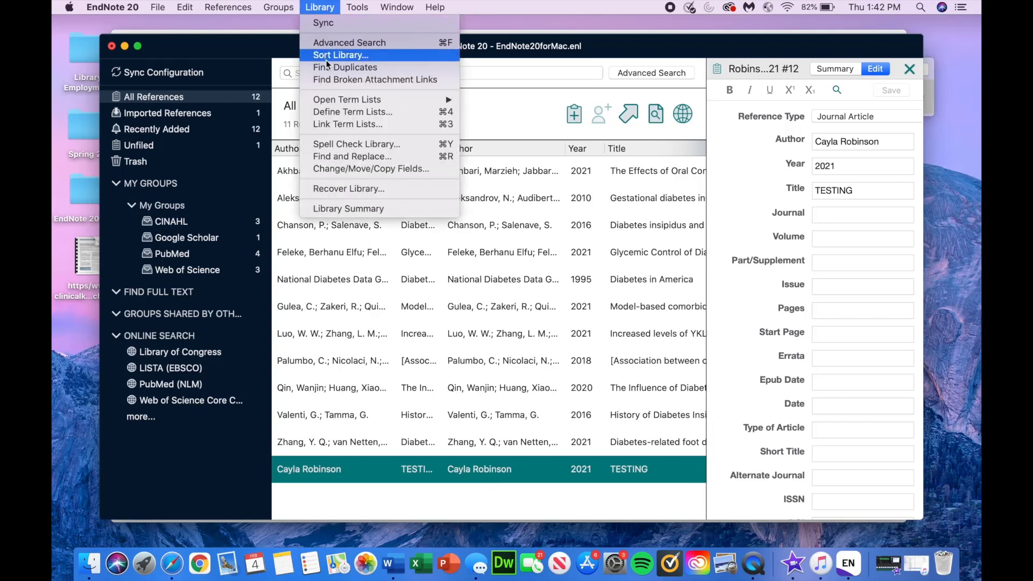
{"action": "left_click", "coordinate": [327, 69]}
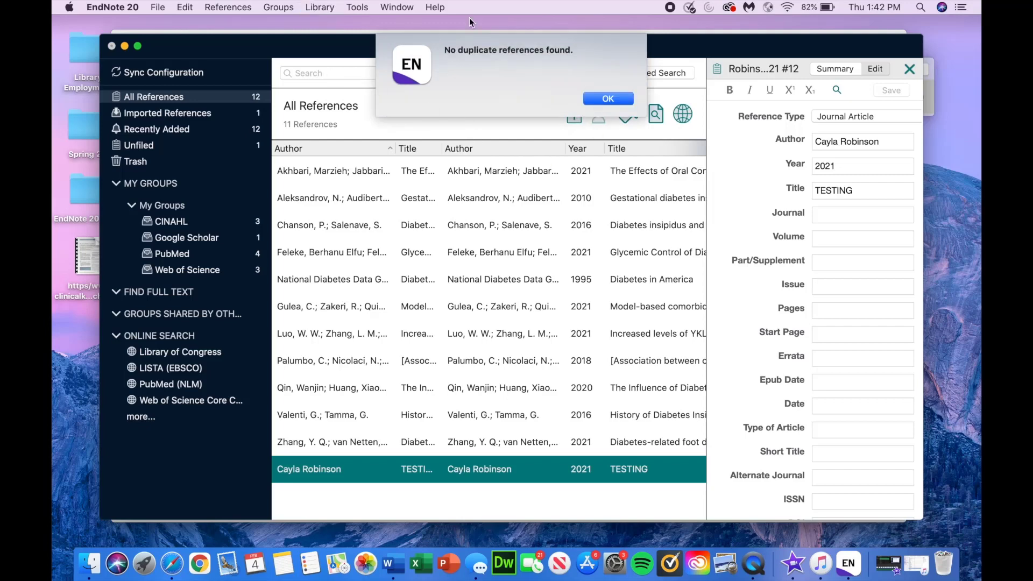
{"action": "left_click", "coordinate": [595, 103]}
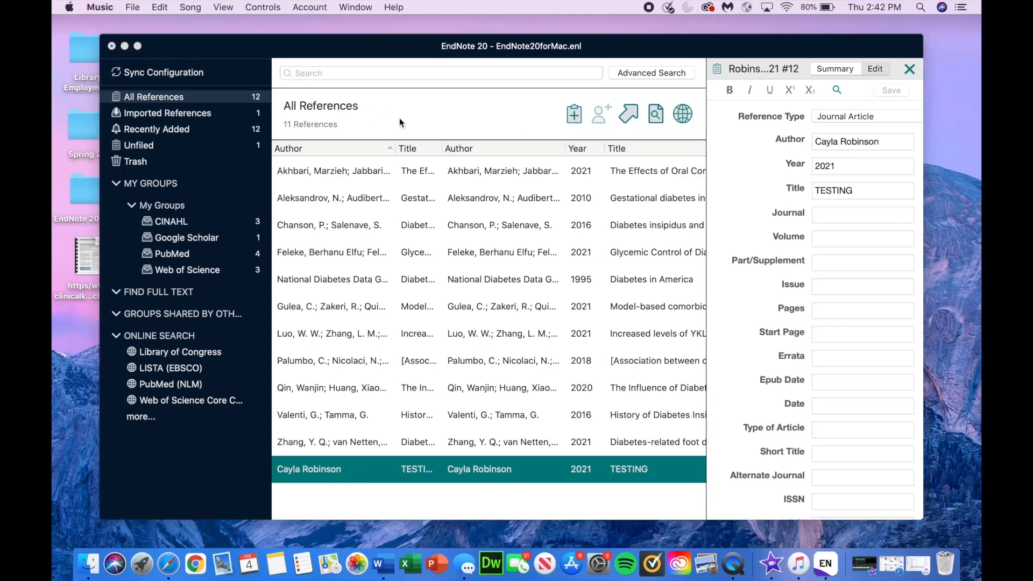
{"action": "left_click", "coordinate": [400, 120]}
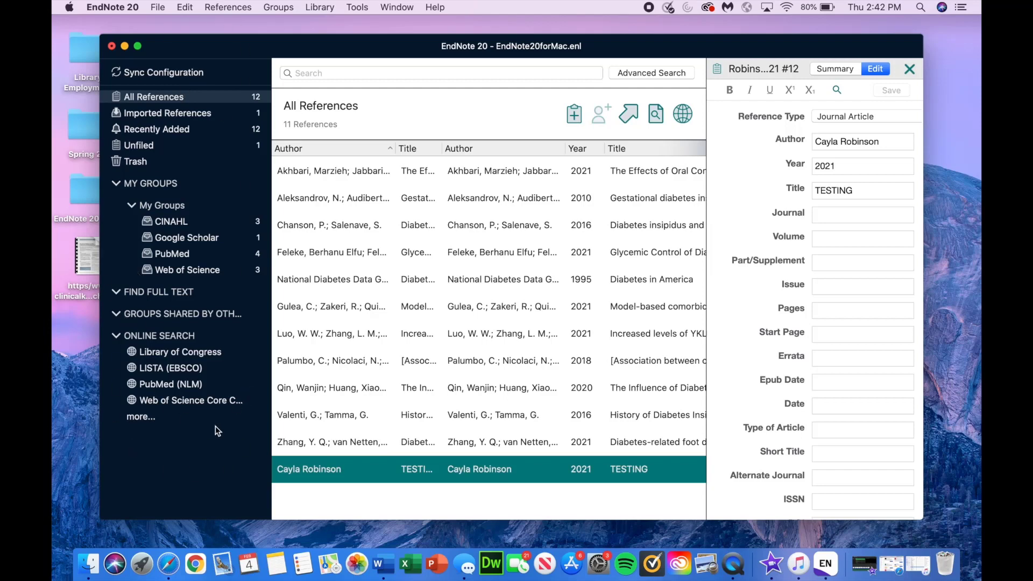
Step: Browse All References and Imported References, ending on Unfiled with the TESTING reference
{"action": "left_click", "coordinate": [177, 100]}
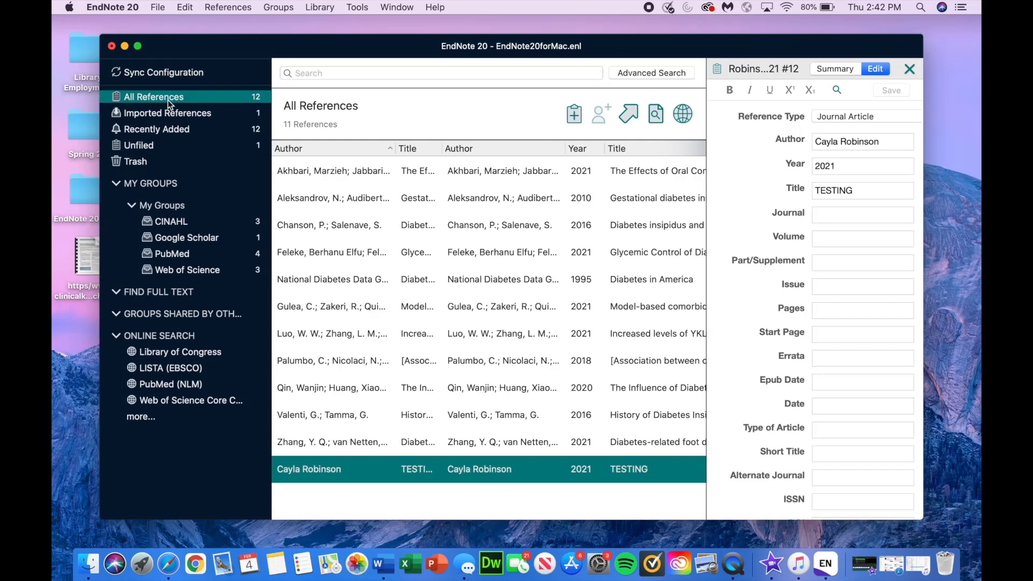
{"action": "left_click", "coordinate": [169, 108]}
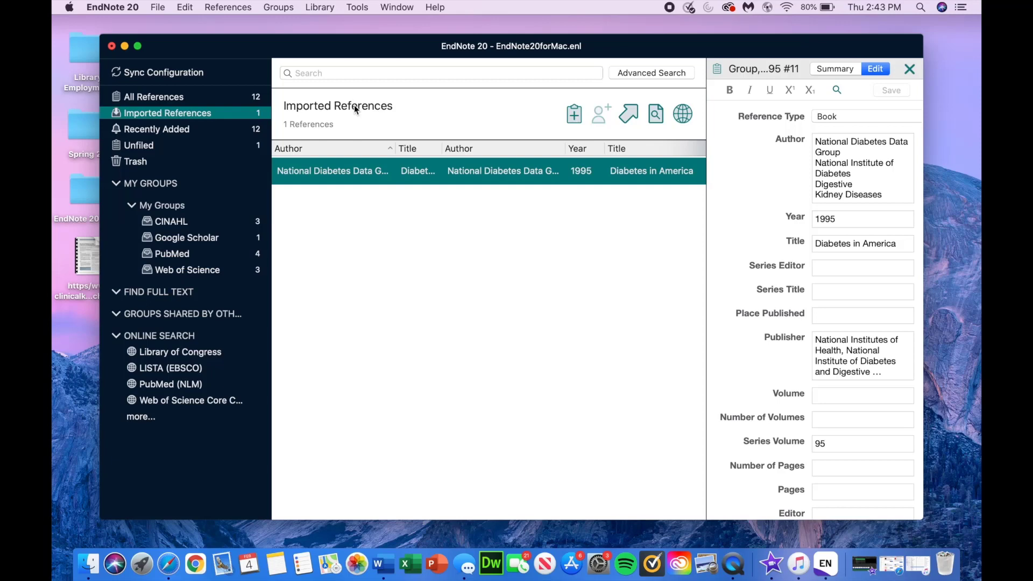
{"action": "left_click", "coordinate": [221, 146]}
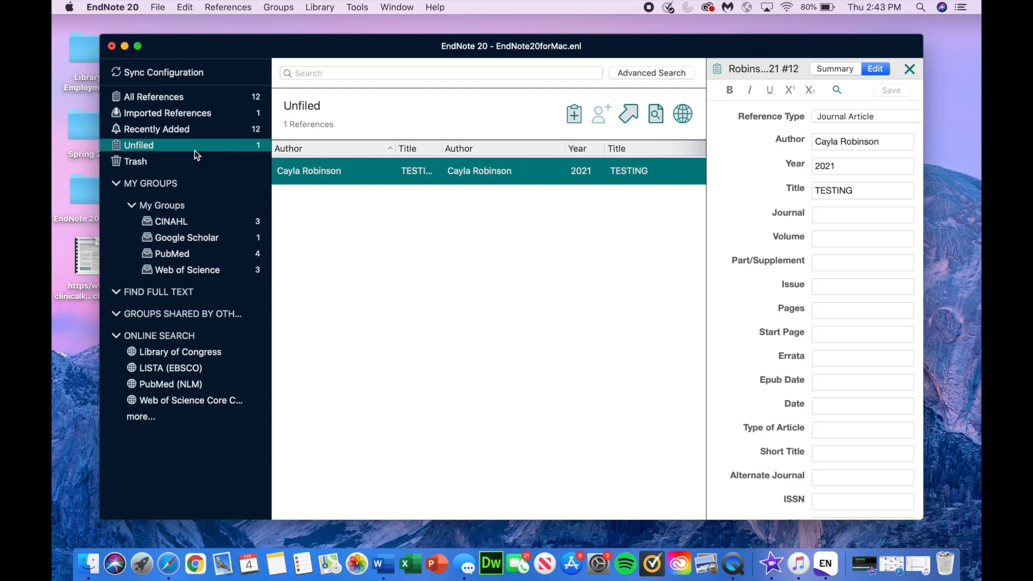
Step: Trash the TESTING reference, restore it from Trash, and list all 12 references in My Groups
{"action": "right_click", "coordinate": [382, 175]}
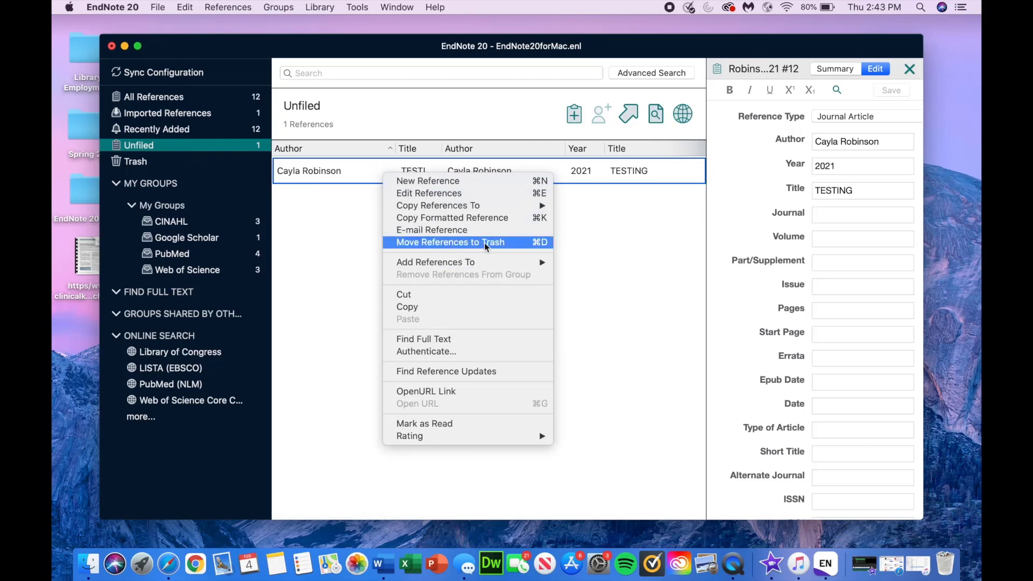
{"action": "left_click", "coordinate": [484, 243]}
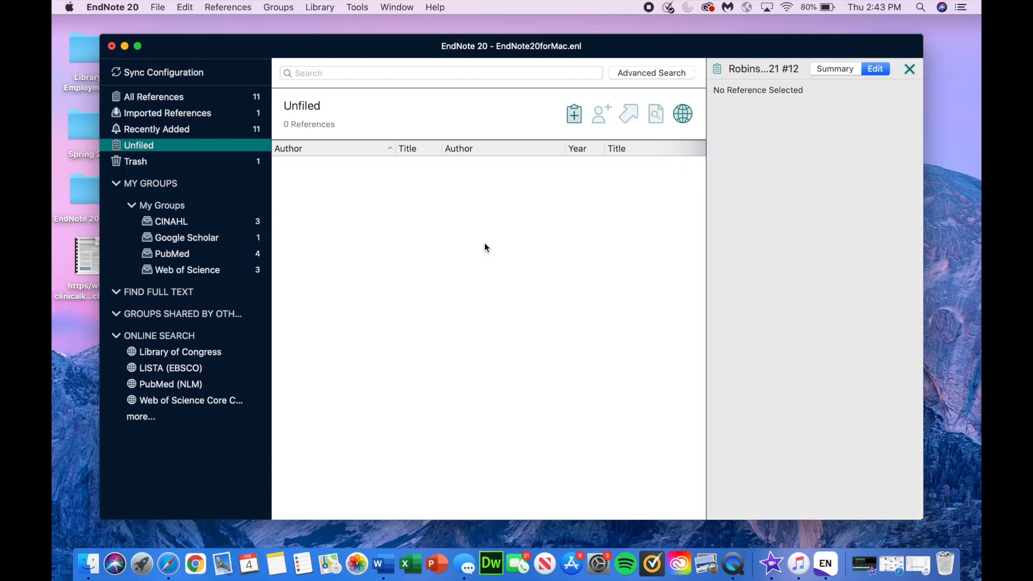
{"action": "left_click", "coordinate": [198, 164]}
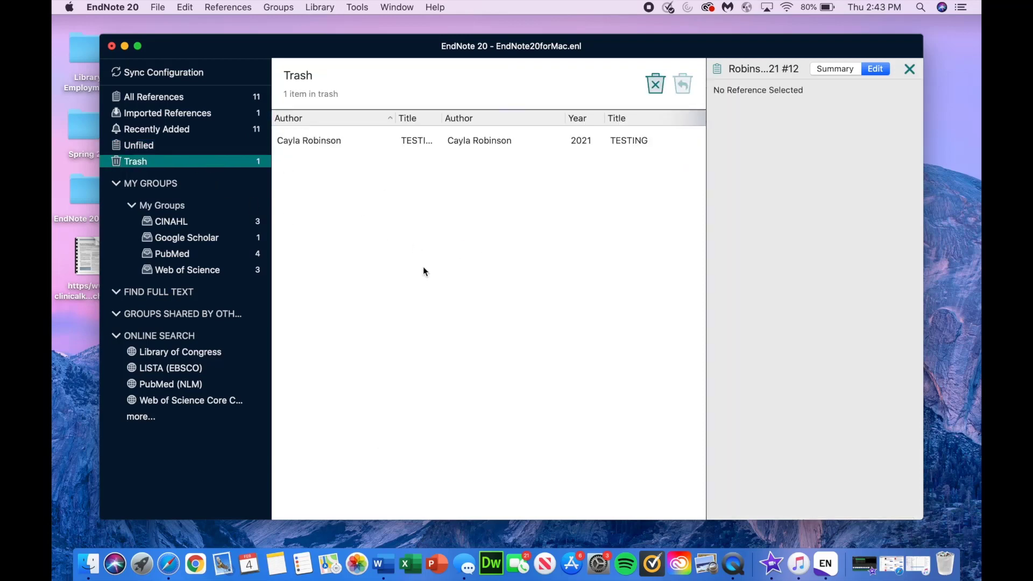
{"action": "left_click", "coordinate": [569, 143]}
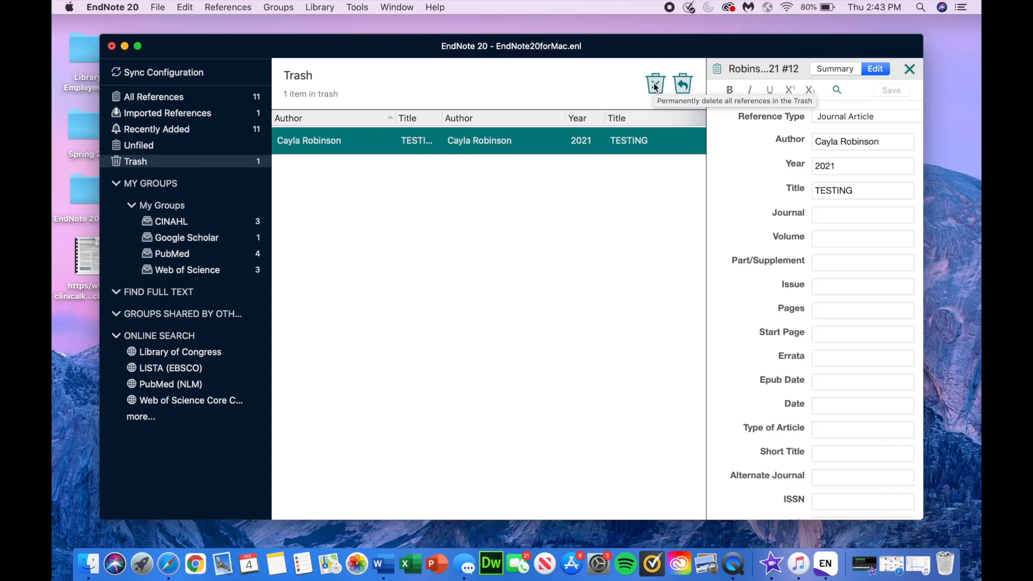
{"action": "left_click", "coordinate": [685, 86]}
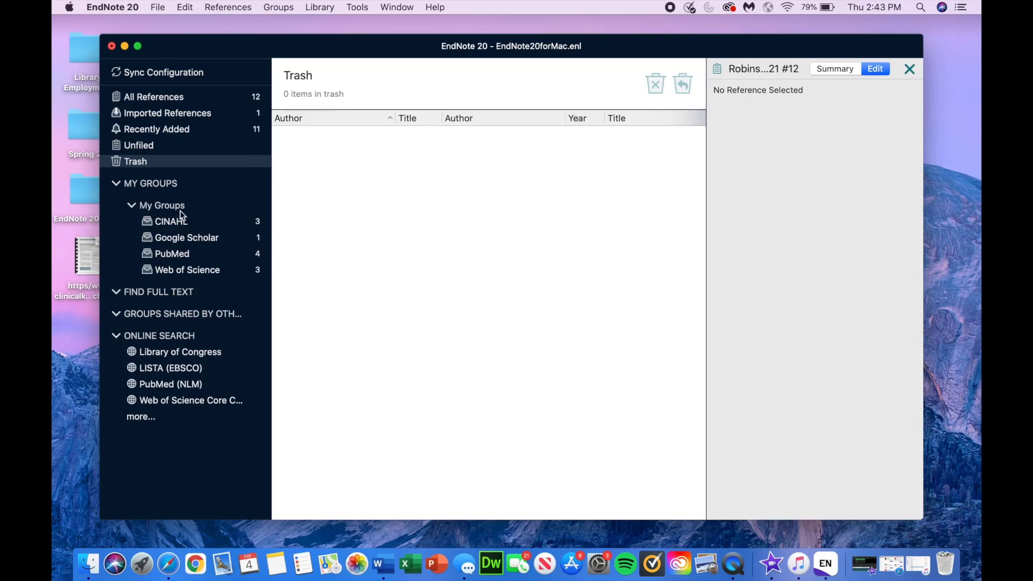
{"action": "left_click", "coordinate": [166, 183]}
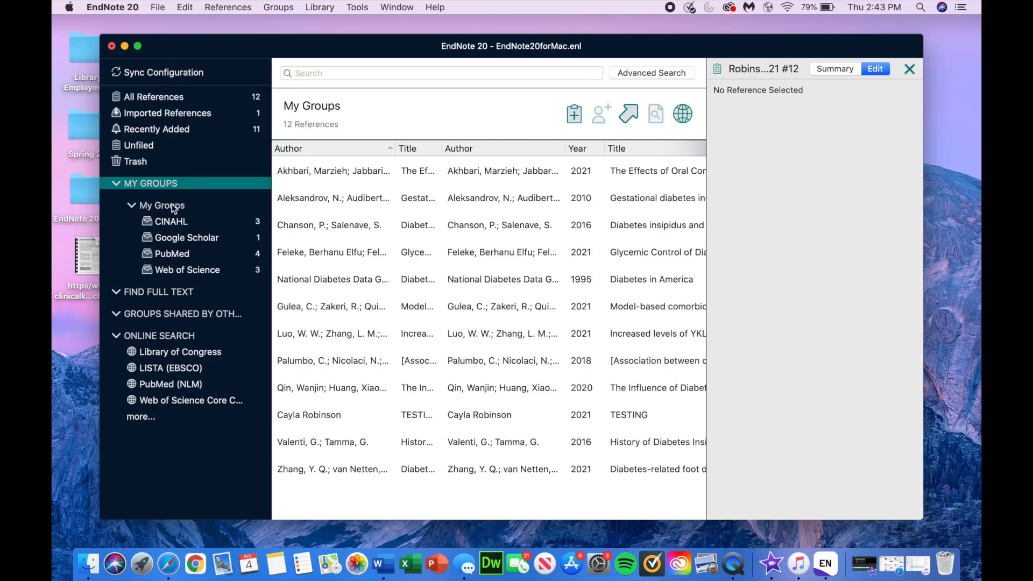
Step: Browse My Groups and the Google Scholar group, checking actions for its reference
{"action": "left_click", "coordinate": [172, 205]}
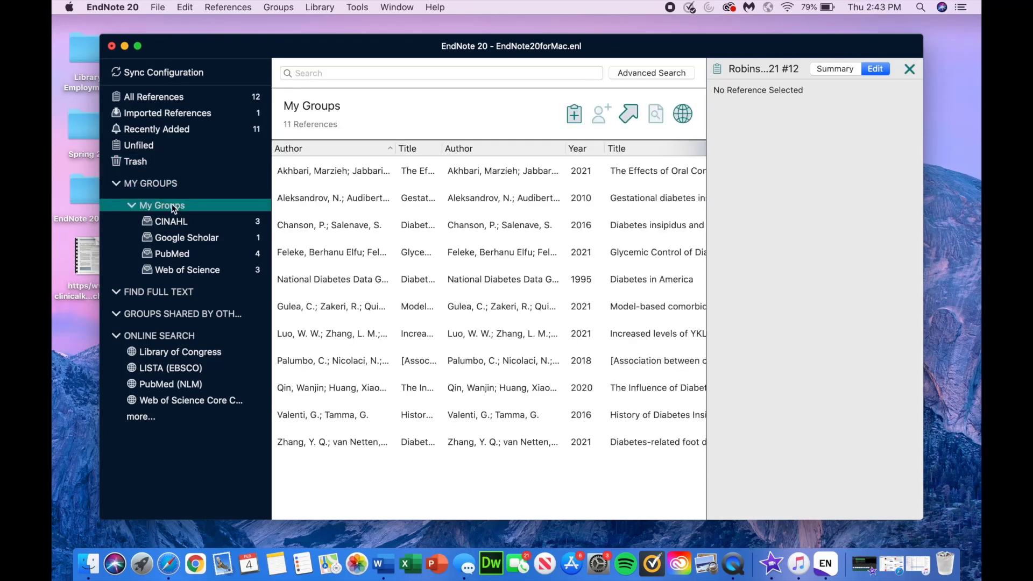
{"action": "left_click", "coordinate": [178, 237]}
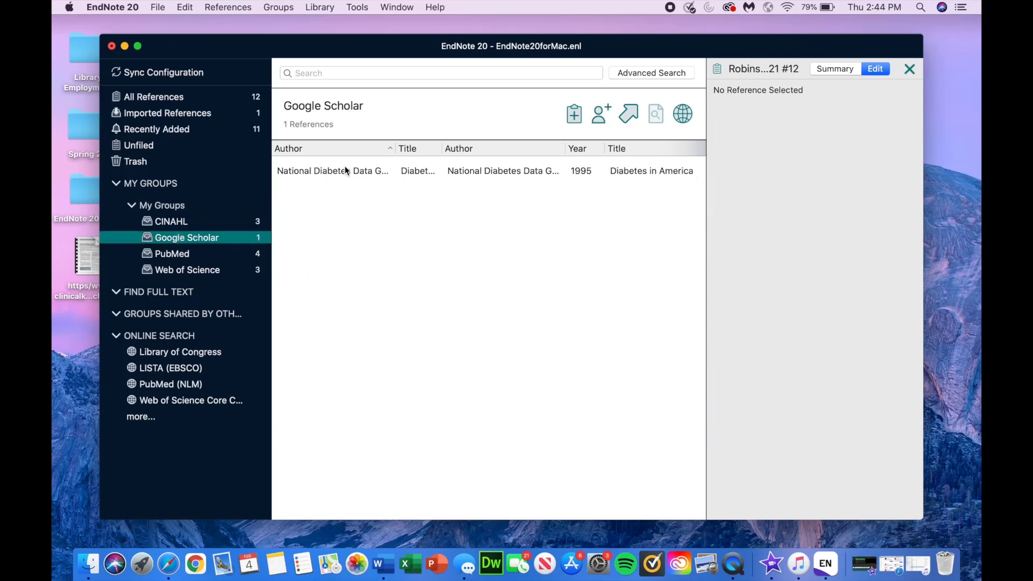
{"action": "right_click", "coordinate": [346, 171]}
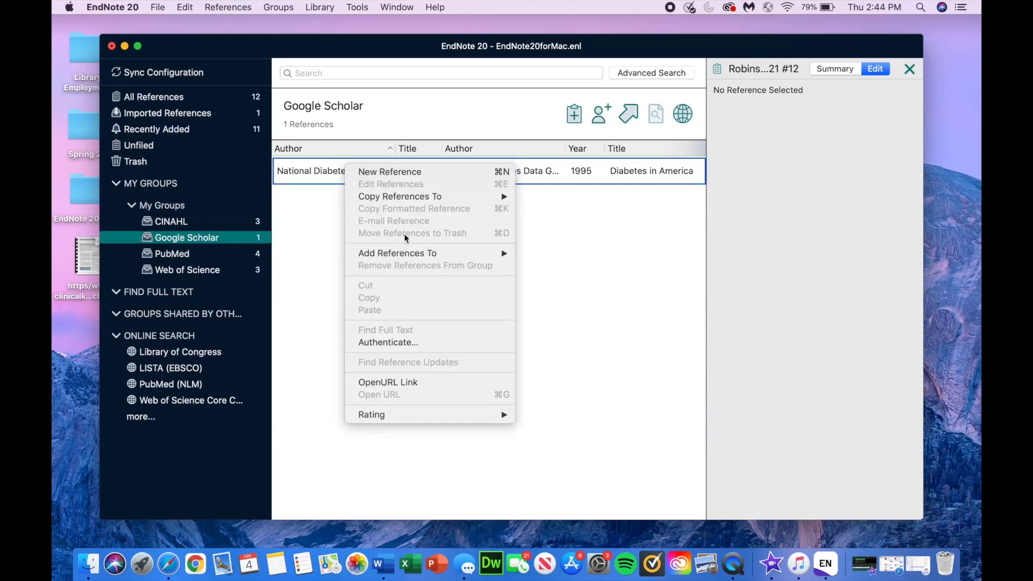
{"action": "left_click", "coordinate": [209, 257]}
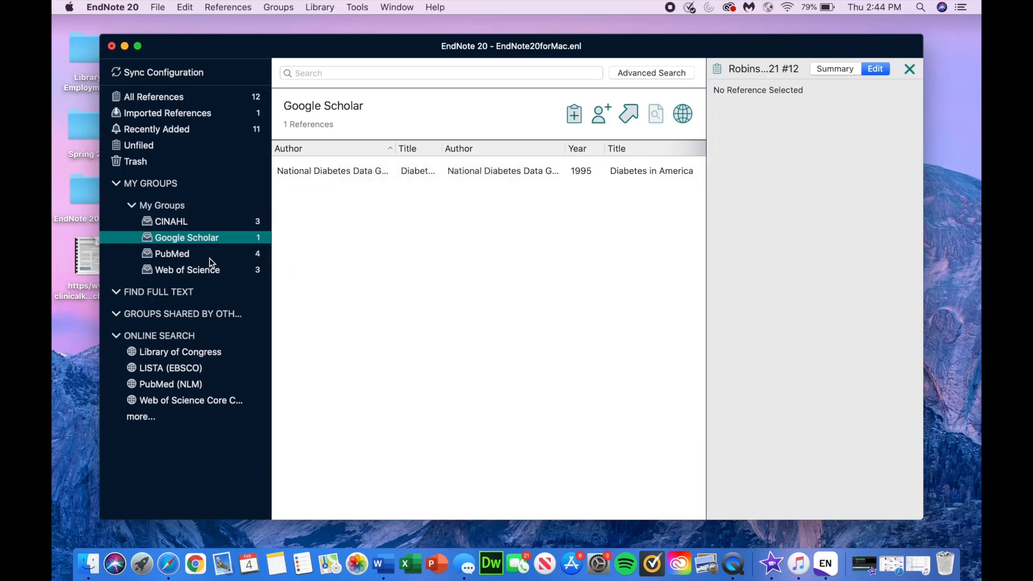
Step: In PubMed, start removing the History of Diabetes Insipidus reference from the group, then cancel
{"action": "left_click", "coordinate": [207, 257]}
{"action": "right_click", "coordinate": [357, 249]}
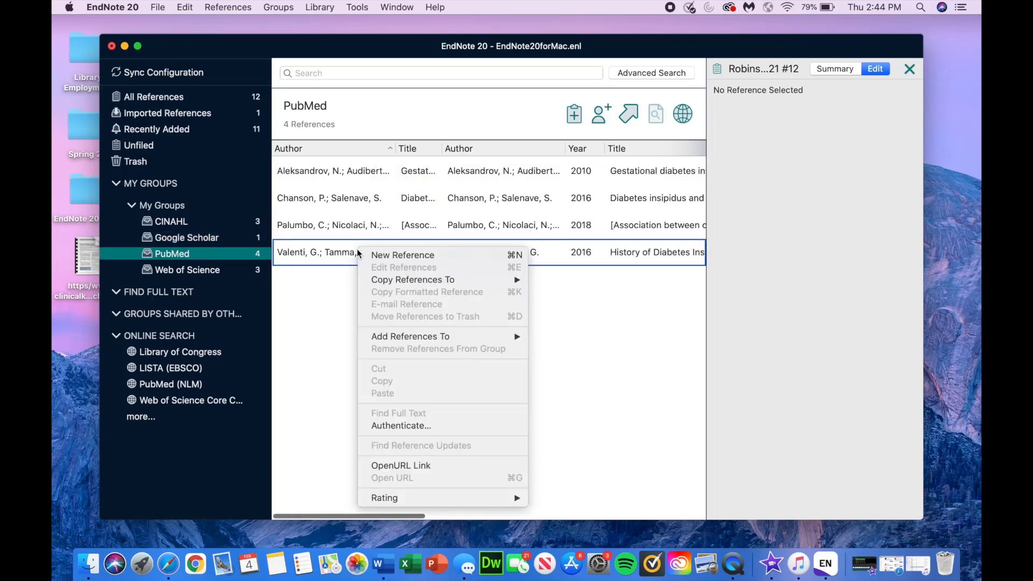
{"action": "left_click", "coordinate": [311, 232]}
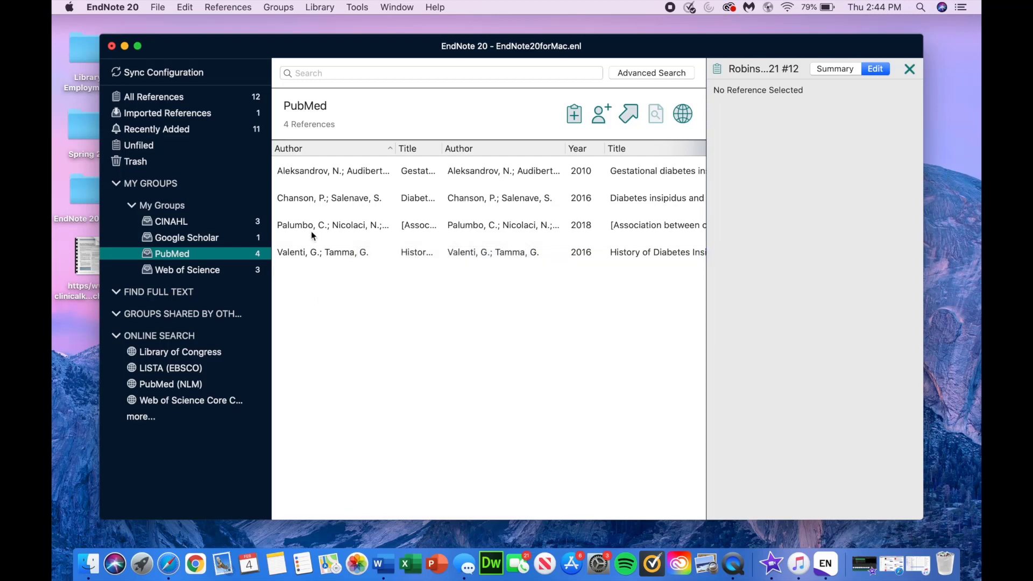
{"action": "left_click", "coordinate": [311, 231]}
{"action": "right_click", "coordinate": [311, 257]}
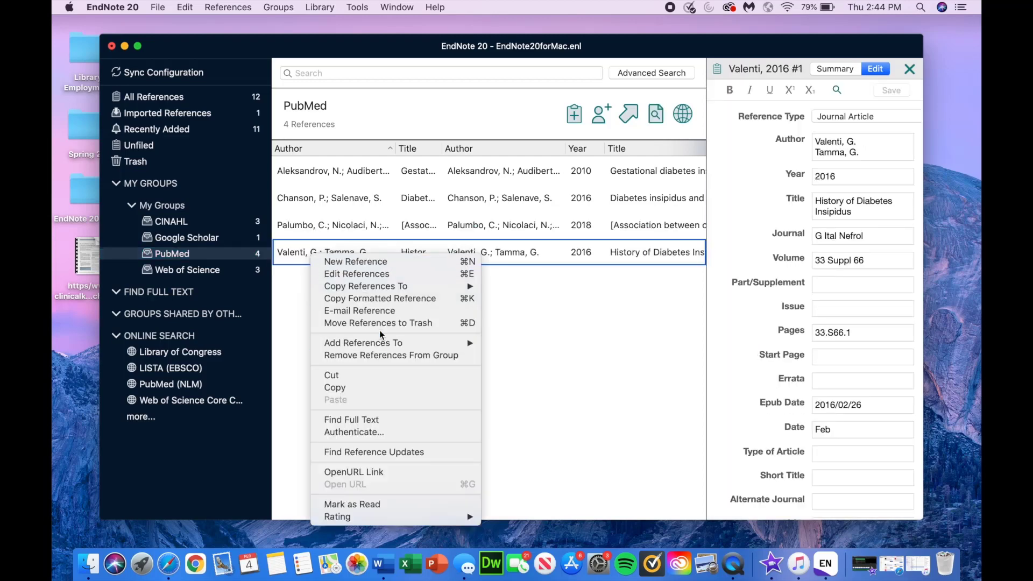
{"action": "left_click", "coordinate": [381, 355]}
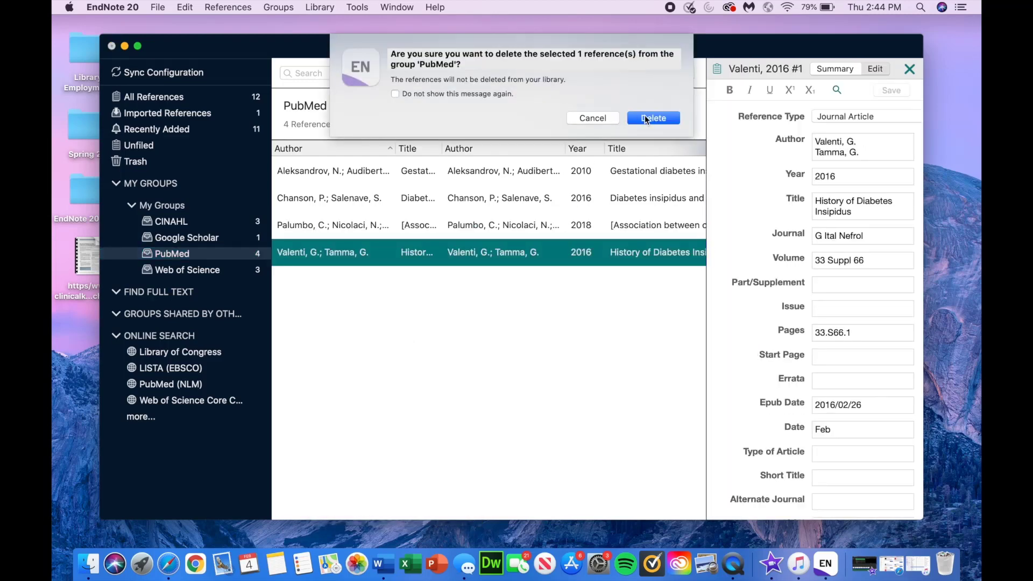
{"action": "left_click", "coordinate": [592, 117]}
{"action": "left_click", "coordinate": [382, 363]}
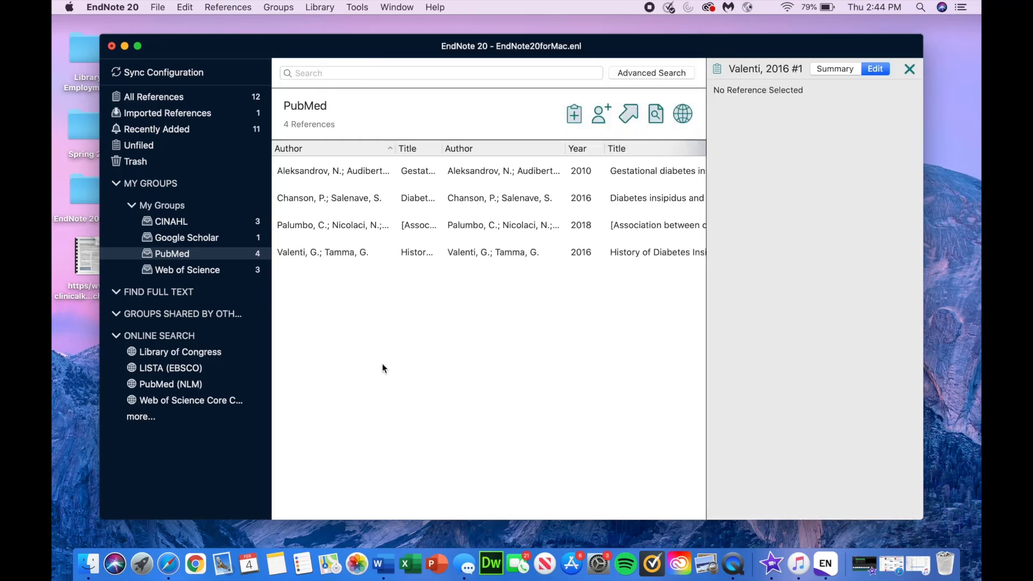
Step: Check the empty Find Full Text and Groups Shared by Others, then show Online Search
{"action": "left_click", "coordinate": [188, 291]}
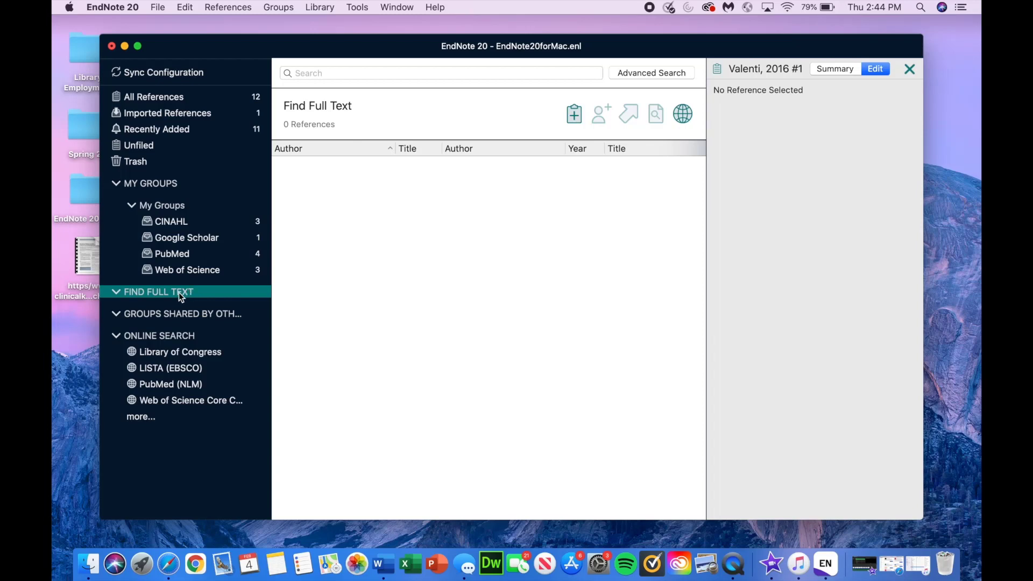
{"action": "left_click", "coordinate": [183, 314]}
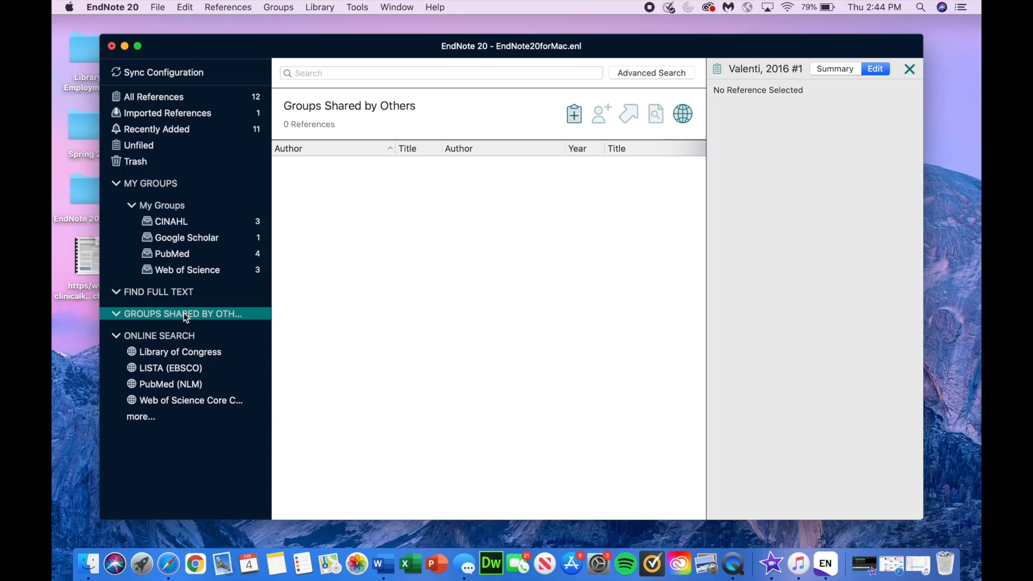
{"action": "left_click", "coordinate": [175, 332]}
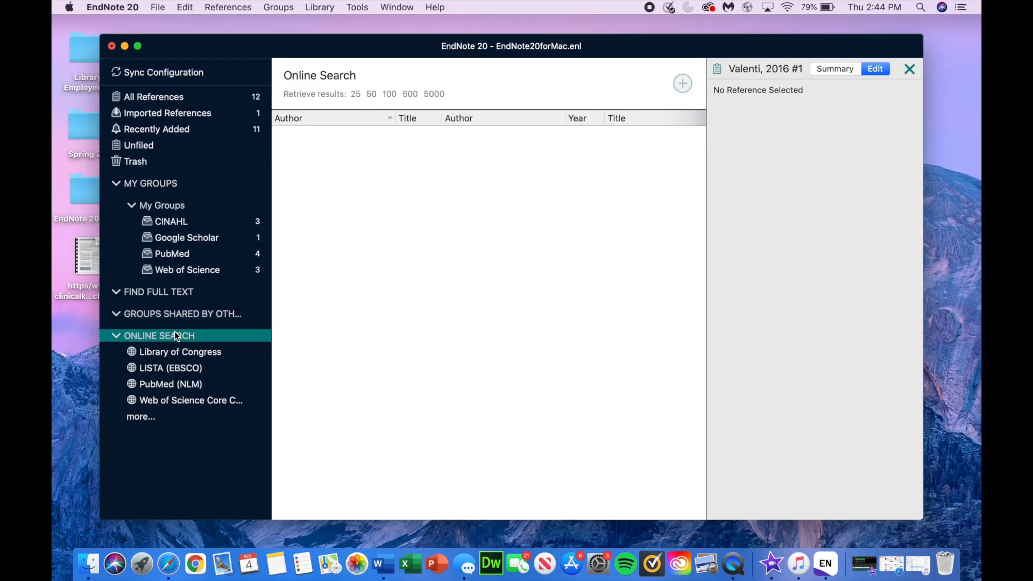
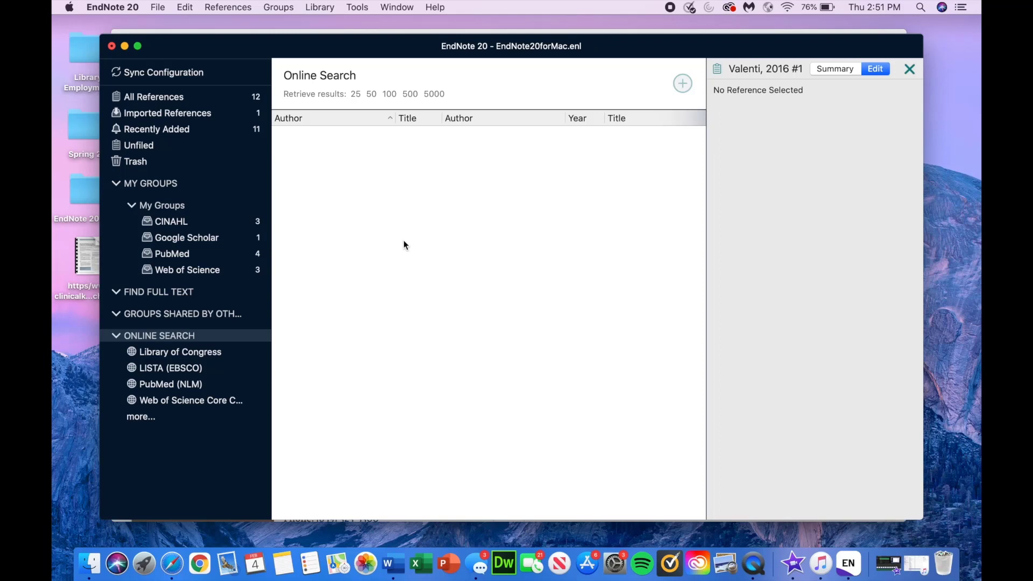
Step: Switch from Online Search to All References to list the library's 12 references
{"action": "left_click", "coordinate": [199, 98]}
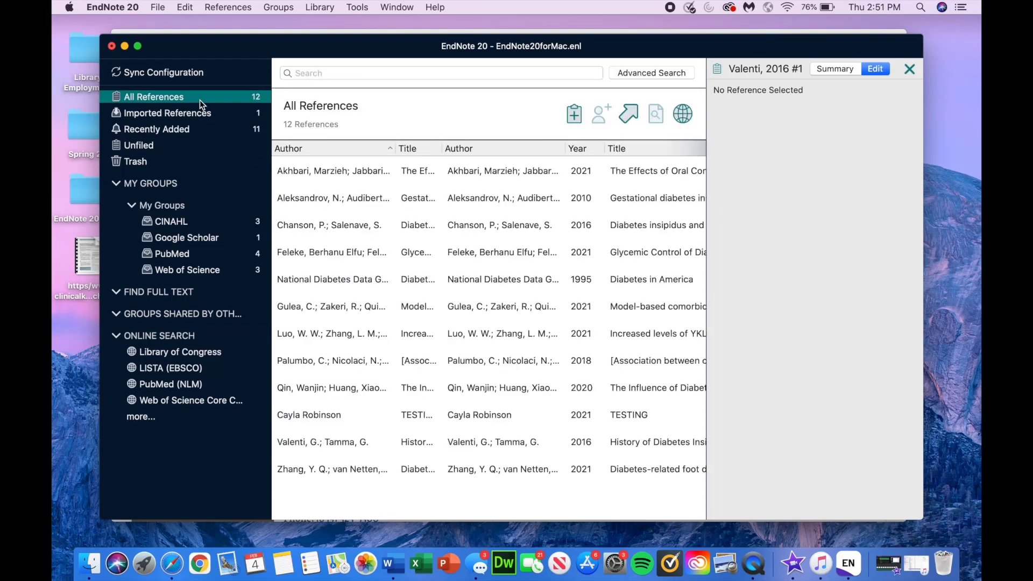
Step: Authenticate Find Full Text with the library Link Blue ID and password, then reselect the honey review
{"action": "left_click", "coordinate": [348, 170]}
{"action": "right_click", "coordinate": [349, 170]}
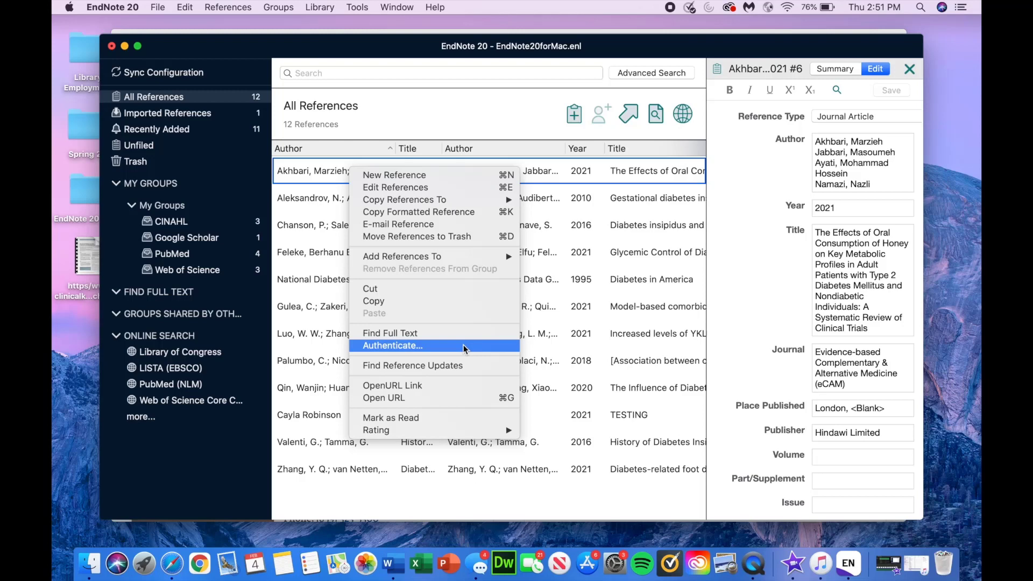
{"action": "left_click", "coordinate": [464, 346]}
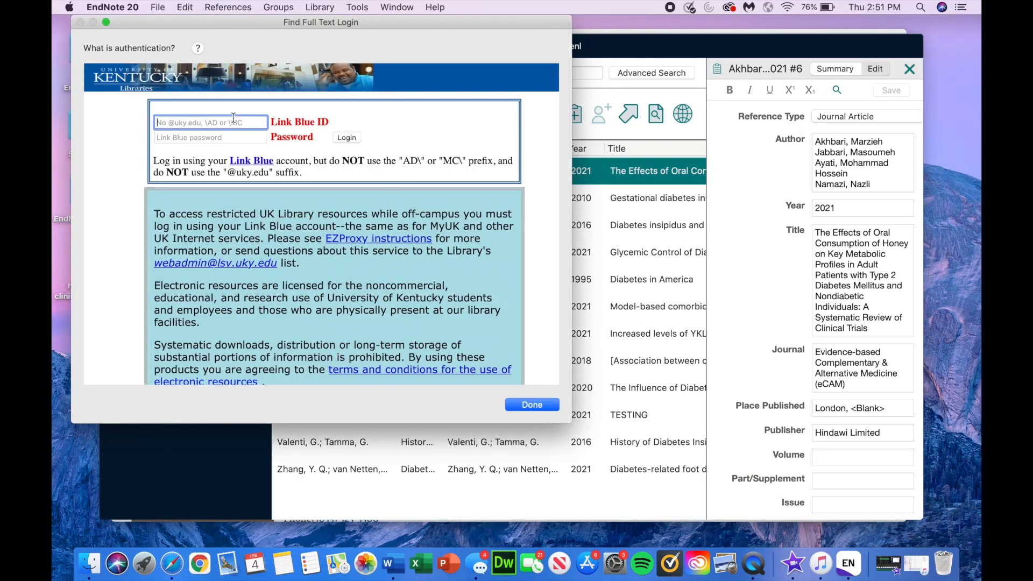
{"action": "type", "text": "cmro273"}
{"action": "key", "text": "Tab"}
{"action": "type", "text": "••••••"}
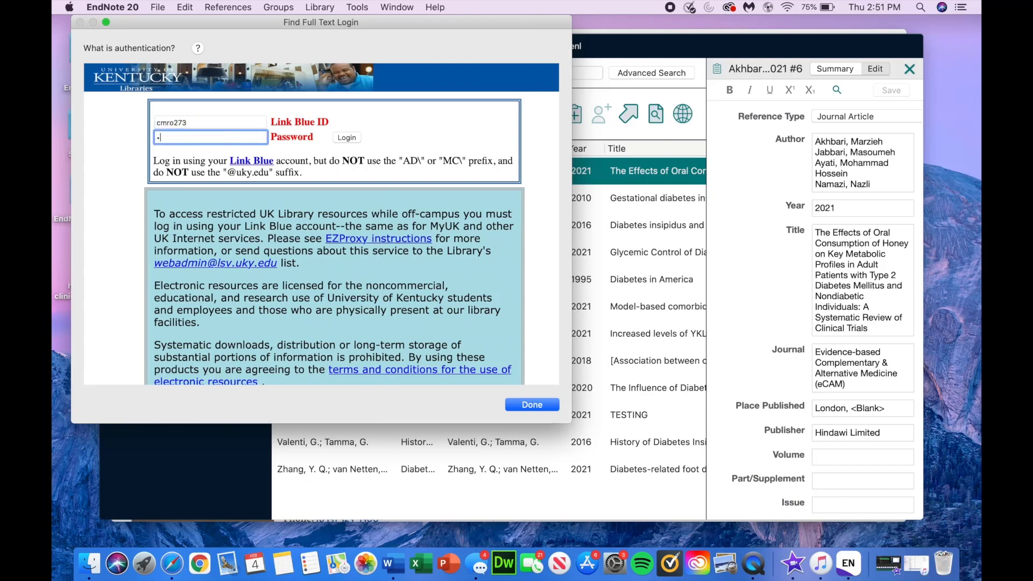
{"action": "type", "text": "•••••"}
{"action": "left_click", "coordinate": [541, 403]}
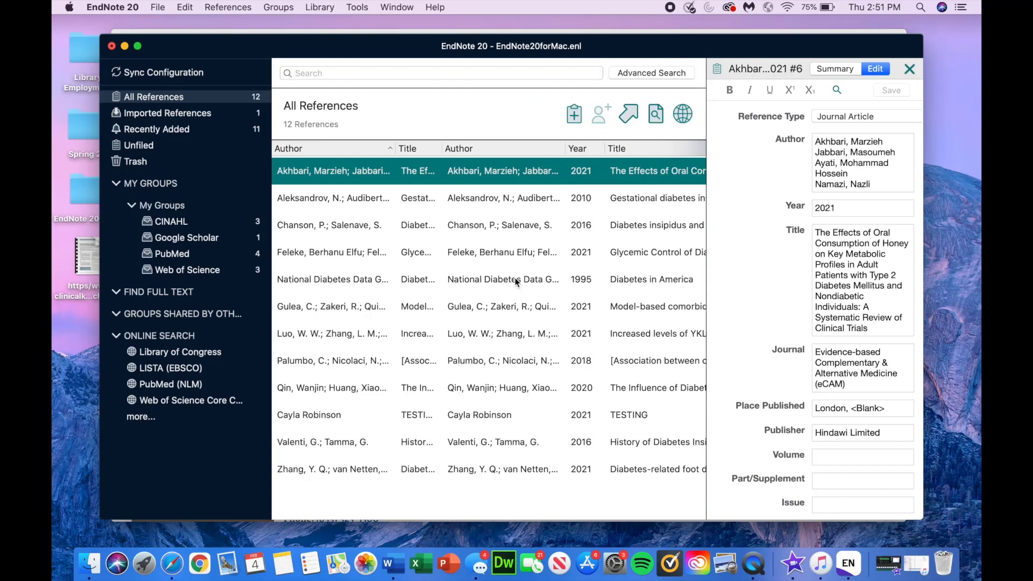
{"action": "left_click", "coordinate": [464, 291]}
{"action": "left_click", "coordinate": [464, 173]}
Step: Run Find Full Text on the honey-consumption review and return to All References
{"action": "right_click", "coordinate": [465, 173]}
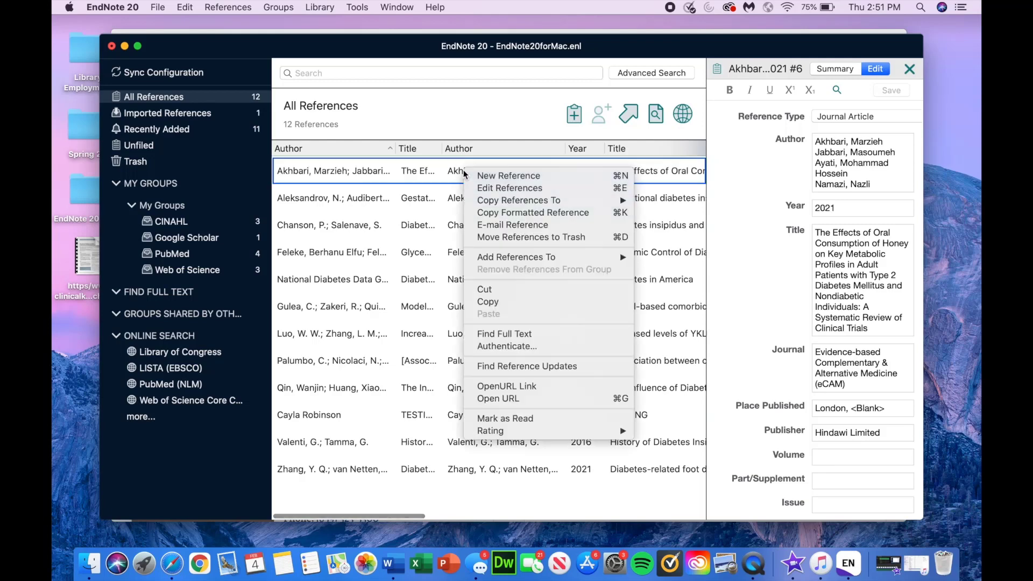
{"action": "left_click", "coordinate": [520, 335]}
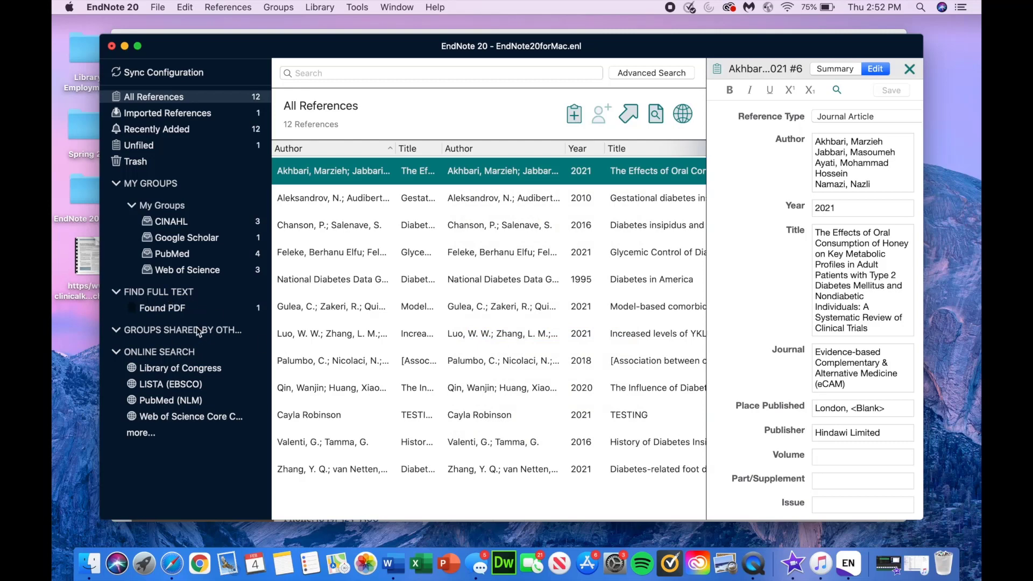
{"action": "left_click", "coordinate": [169, 293]}
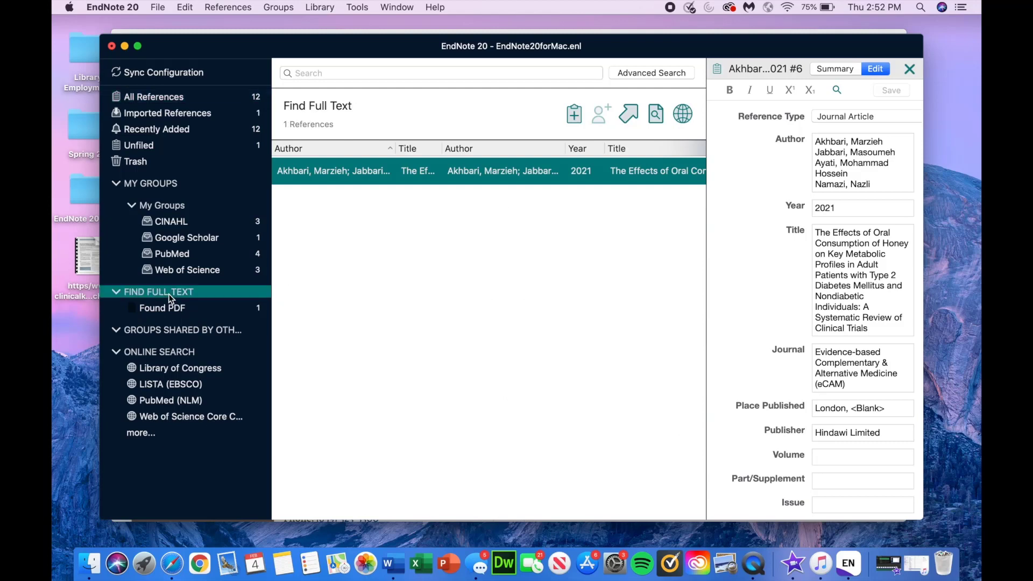
{"action": "left_click", "coordinate": [196, 98]}
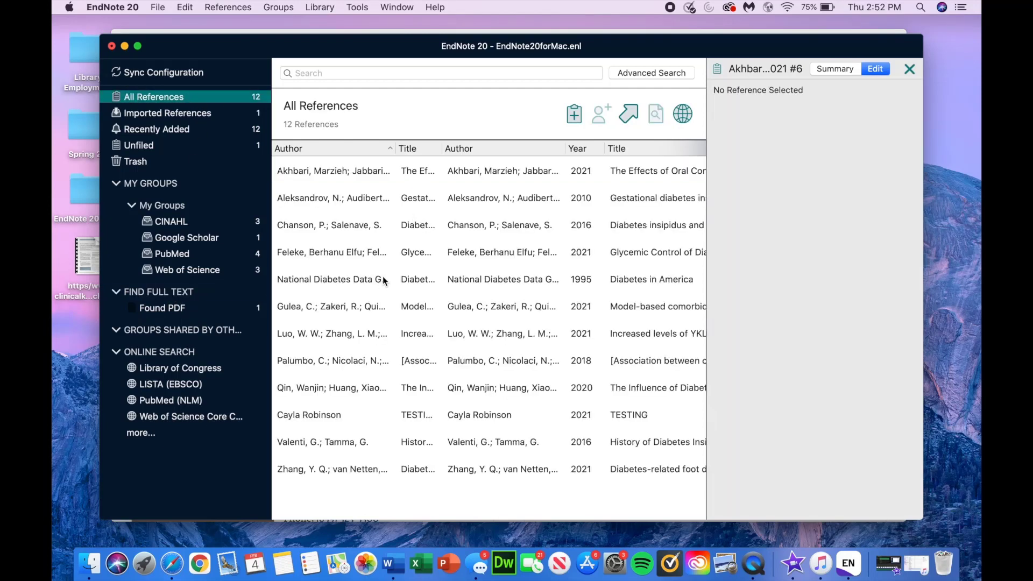
Step: Run Find Full Text on the heart-failure comorbidity article and check the Found PDF group
{"action": "left_click", "coordinate": [382, 277]}
{"action": "left_click", "coordinate": [371, 306]}
{"action": "right_click", "coordinate": [370, 308]}
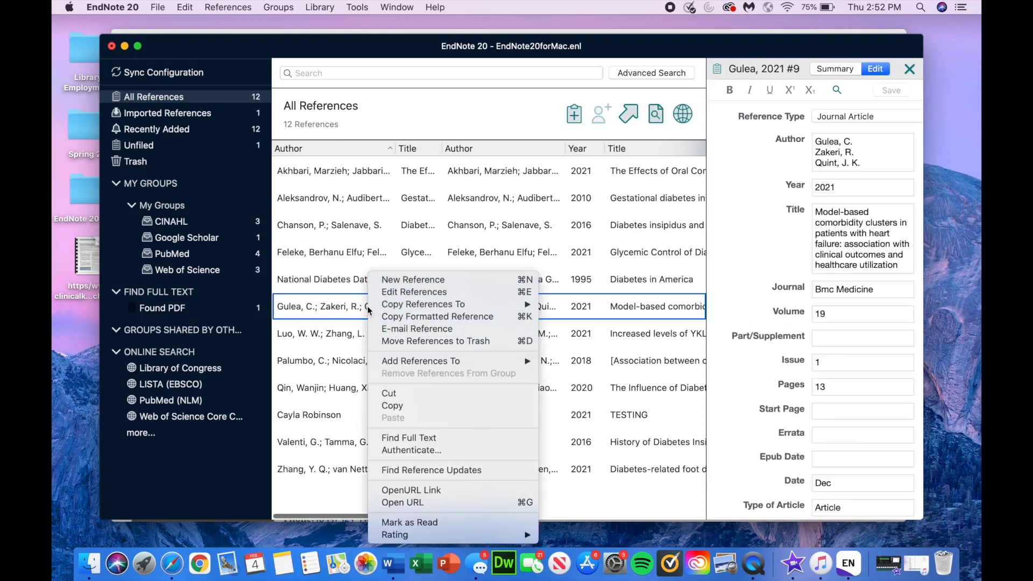
{"action": "left_click", "coordinate": [406, 438]}
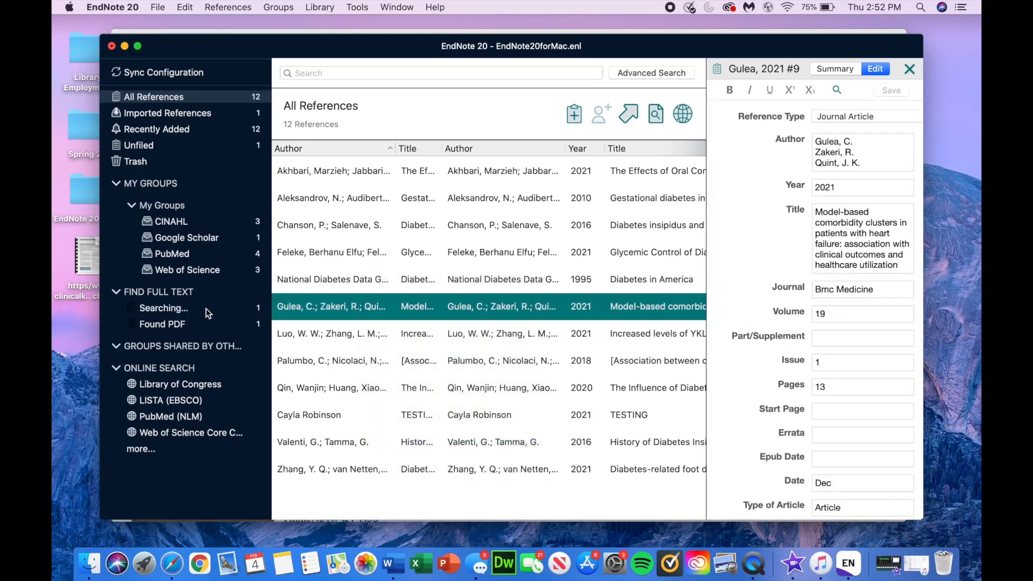
{"action": "left_click", "coordinate": [181, 295]}
{"action": "left_click", "coordinate": [176, 307]}
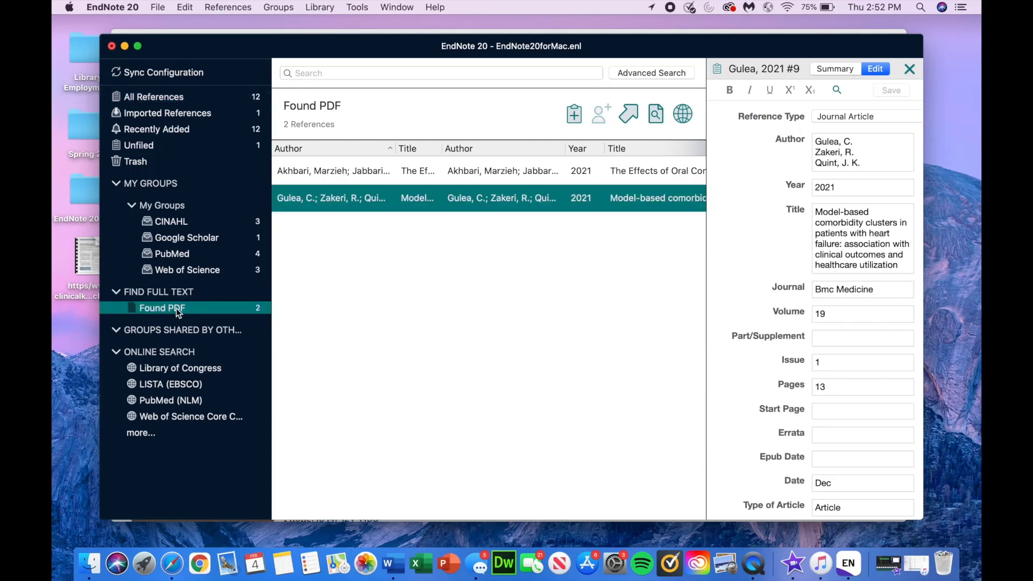
{"action": "left_click", "coordinate": [176, 293]}
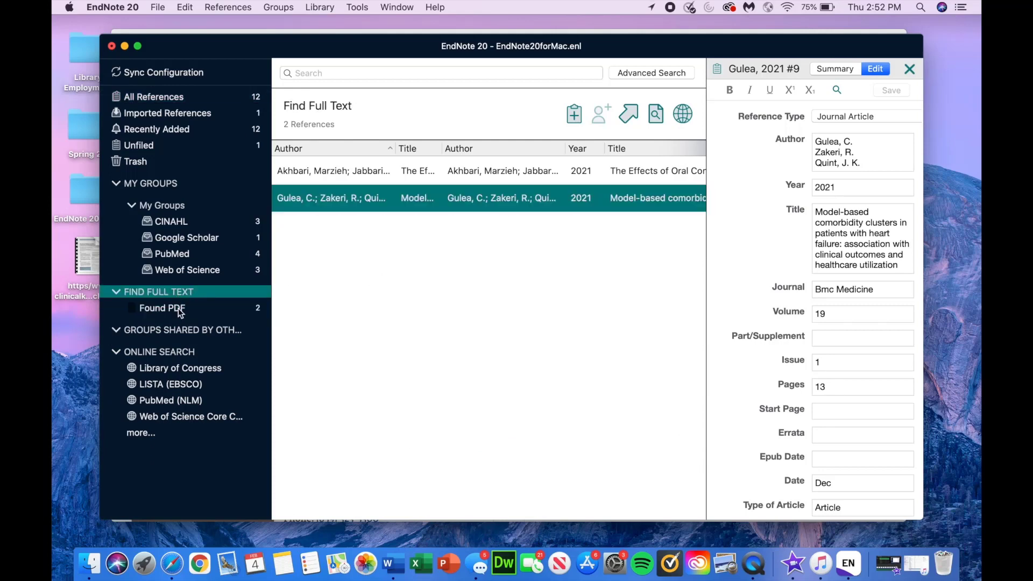
{"action": "left_click", "coordinate": [178, 308]}
{"action": "left_click", "coordinate": [177, 298]}
{"action": "left_click", "coordinate": [152, 96]}
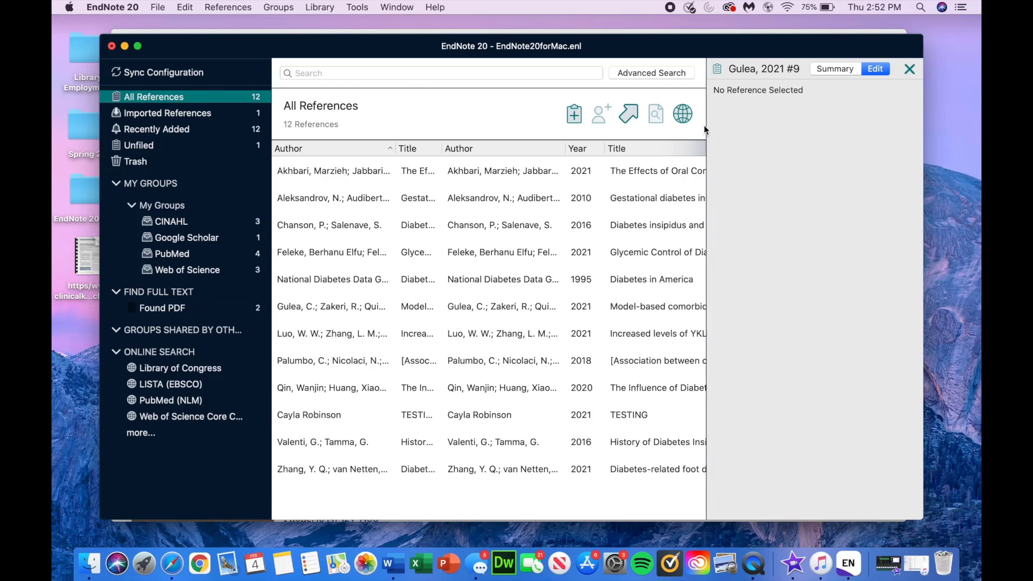
Step: In Safari, return to the PubMed results and open the Gestational diabetes insipidus article
{"action": "left_click", "coordinate": [172, 563]}
{"action": "left_click", "coordinate": [386, 62]}
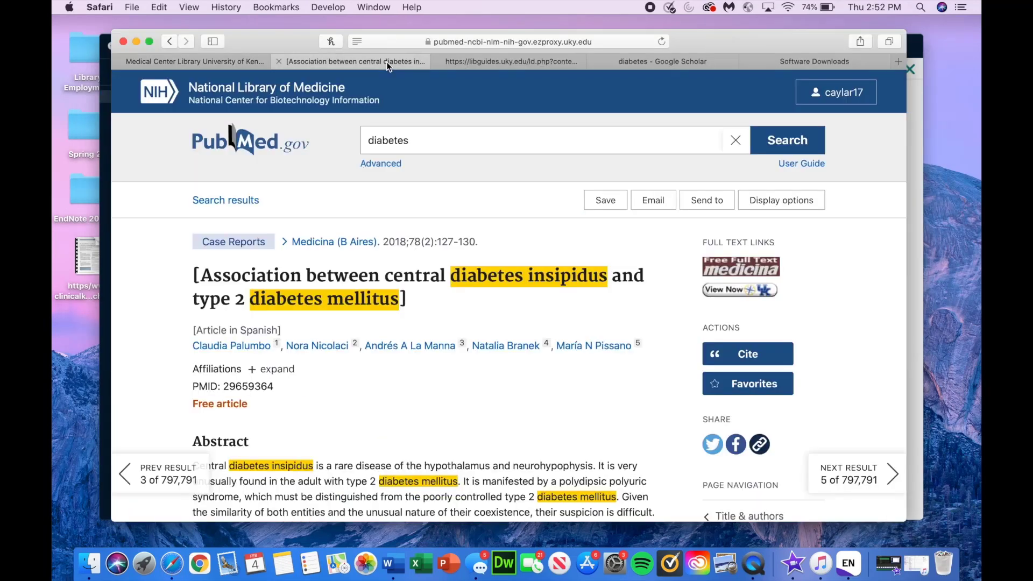
{"action": "left_click", "coordinate": [232, 204]}
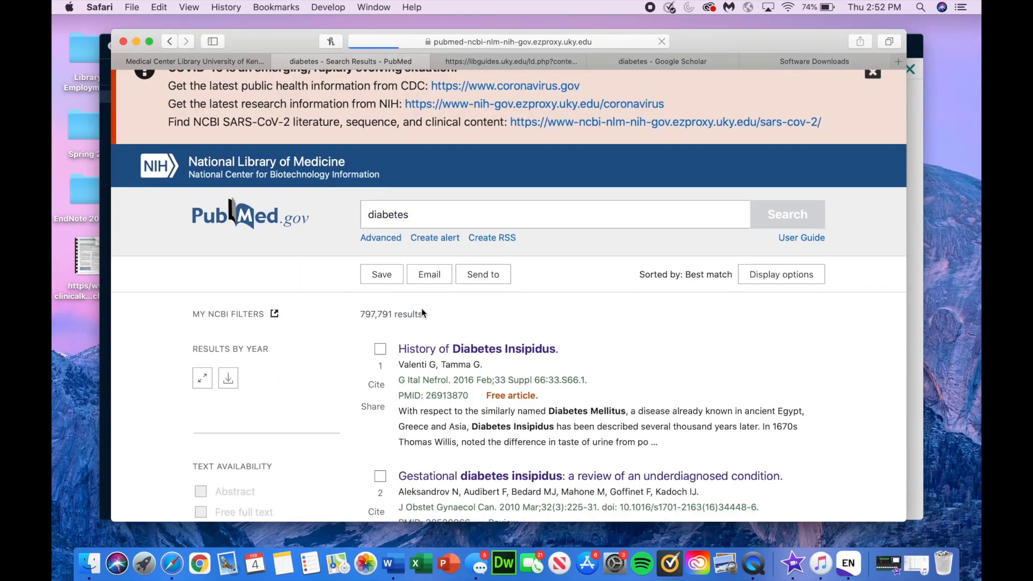
{"action": "scroll", "coordinate": [421, 312], "scroll_direction": "down", "scroll_amount": 10}
{"action": "scroll", "coordinate": [468, 269], "scroll_direction": "up", "scroll_amount": 5}
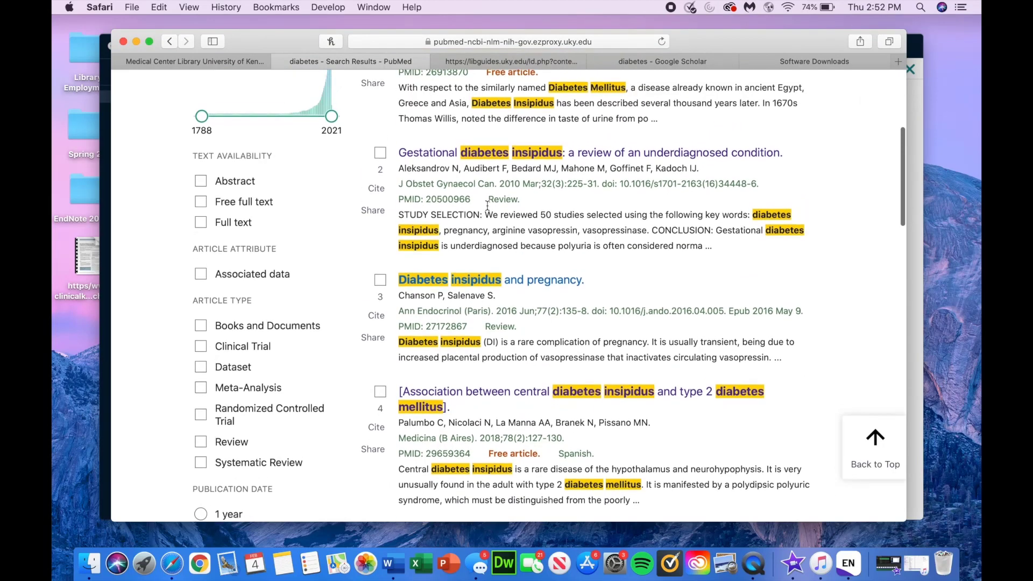
{"action": "left_click", "coordinate": [477, 162]}
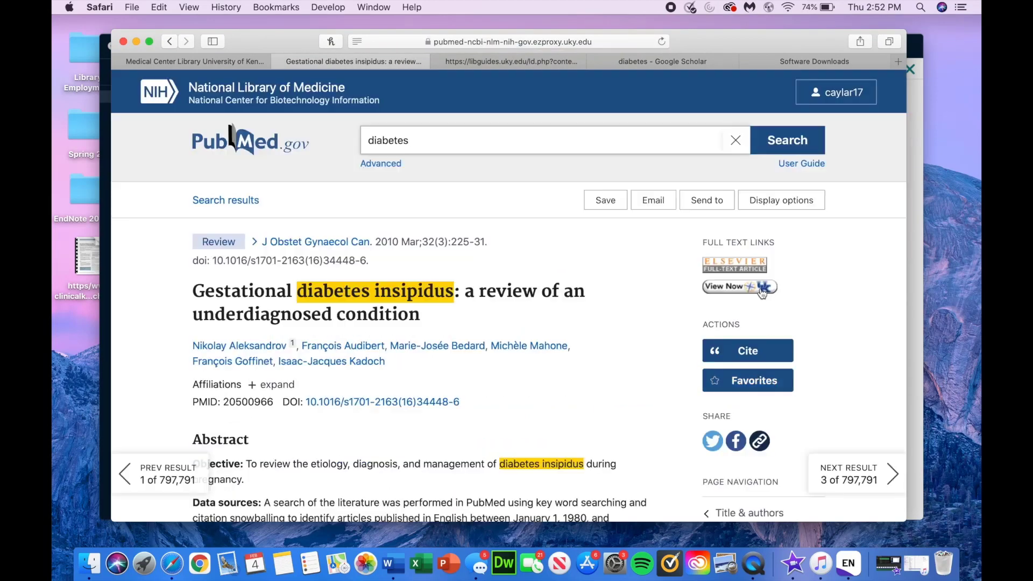
Step: Open the article's full text on ClinicalKey via View Now, then minimise Safari
{"action": "left_click", "coordinate": [760, 288]}
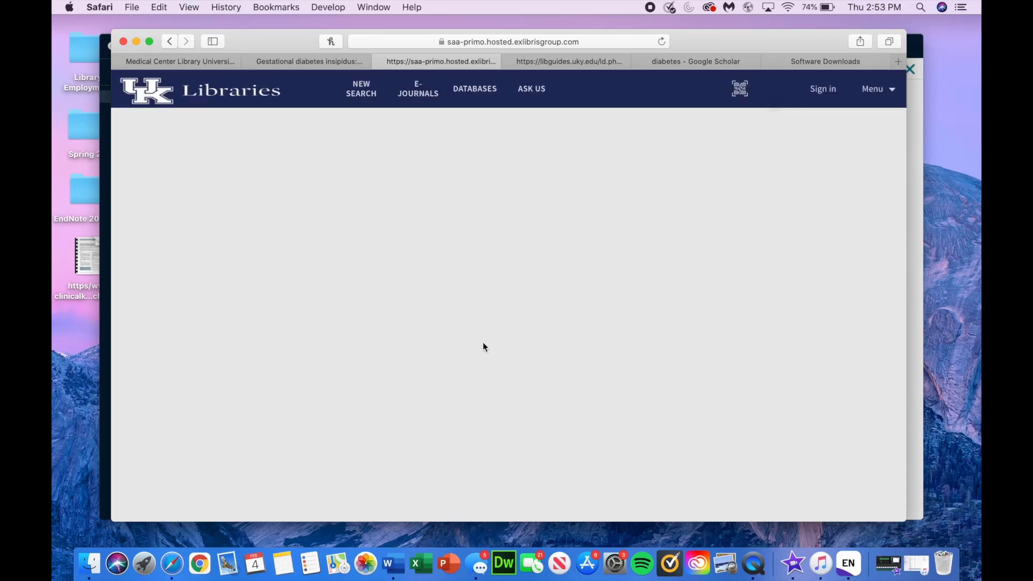
{"action": "scroll", "coordinate": [483, 343], "scroll_direction": "down", "scroll_amount": 3}
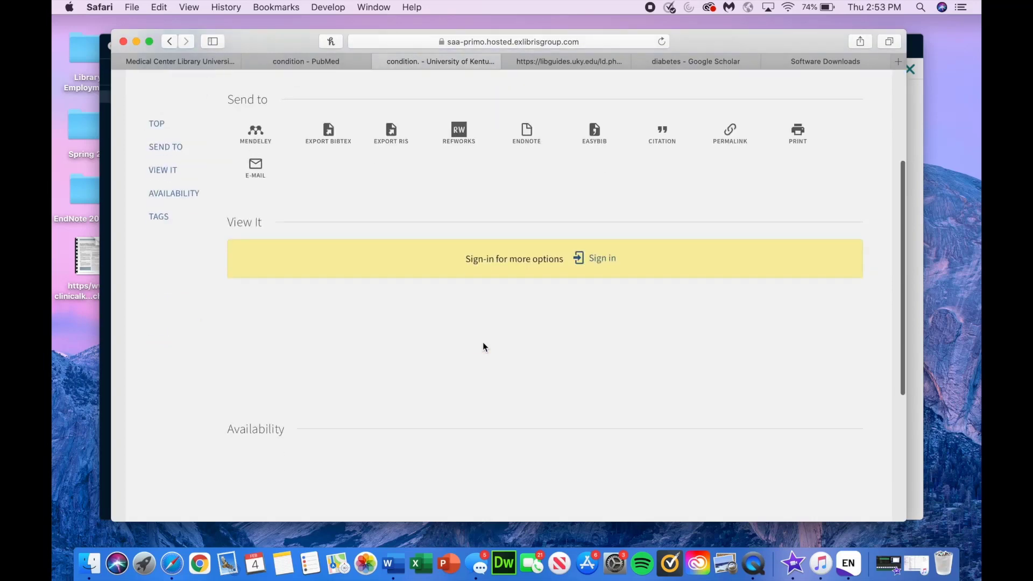
{"action": "left_click", "coordinate": [365, 299]}
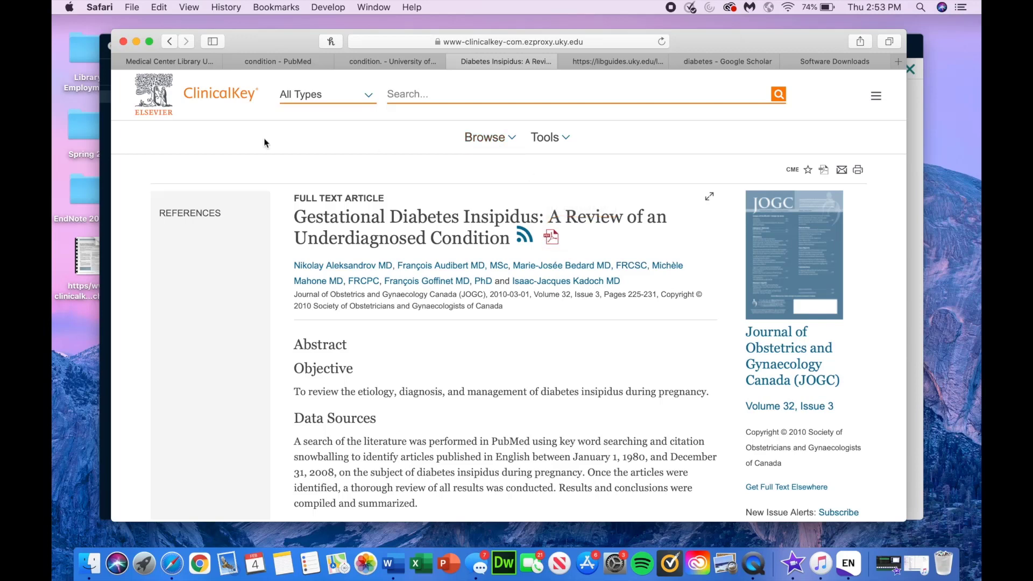
{"action": "left_click", "coordinate": [137, 42]}
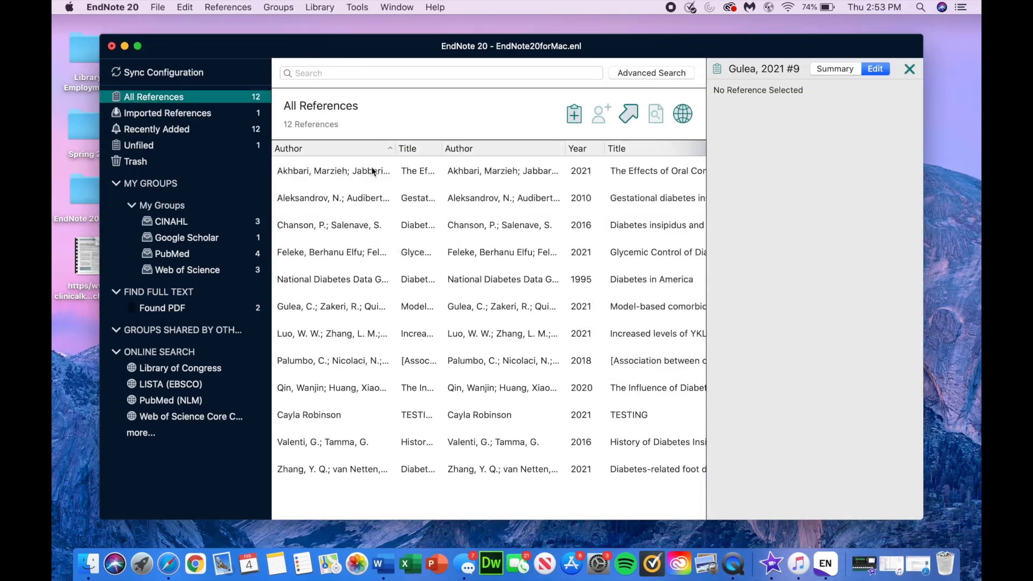
Step: Attach the saved ClinicalKey file from the Desktop to the gestational diabetes insipidus reference and save
{"action": "left_click", "coordinate": [371, 201]}
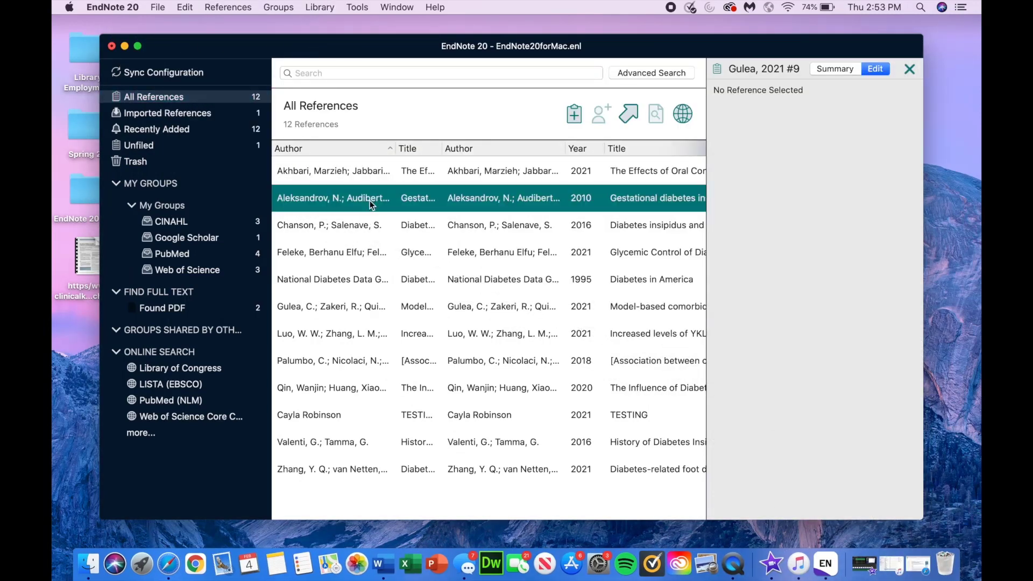
{"action": "left_click", "coordinate": [833, 71]}
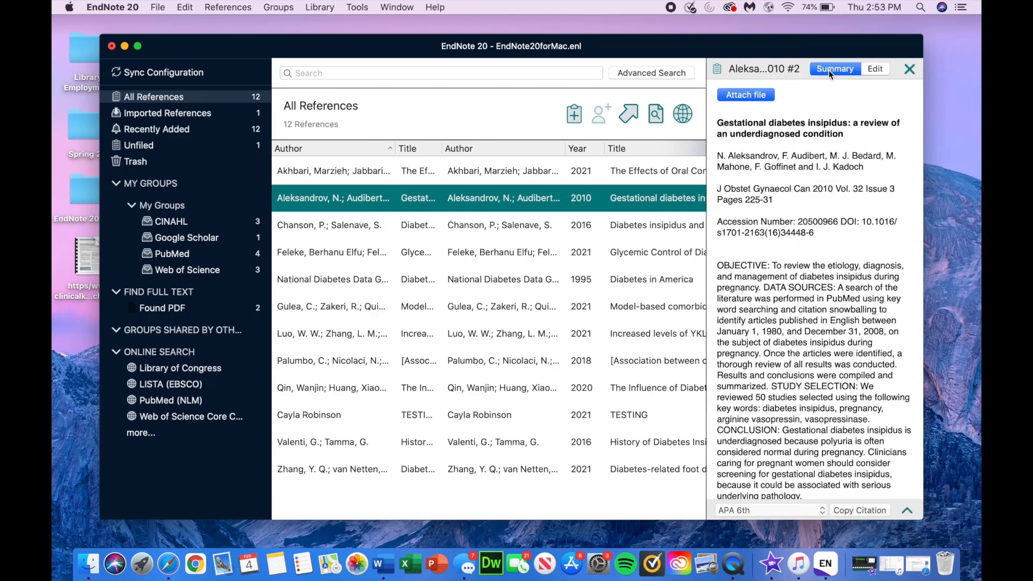
{"action": "left_click", "coordinate": [764, 98]}
{"action": "left_click", "coordinate": [466, 87]}
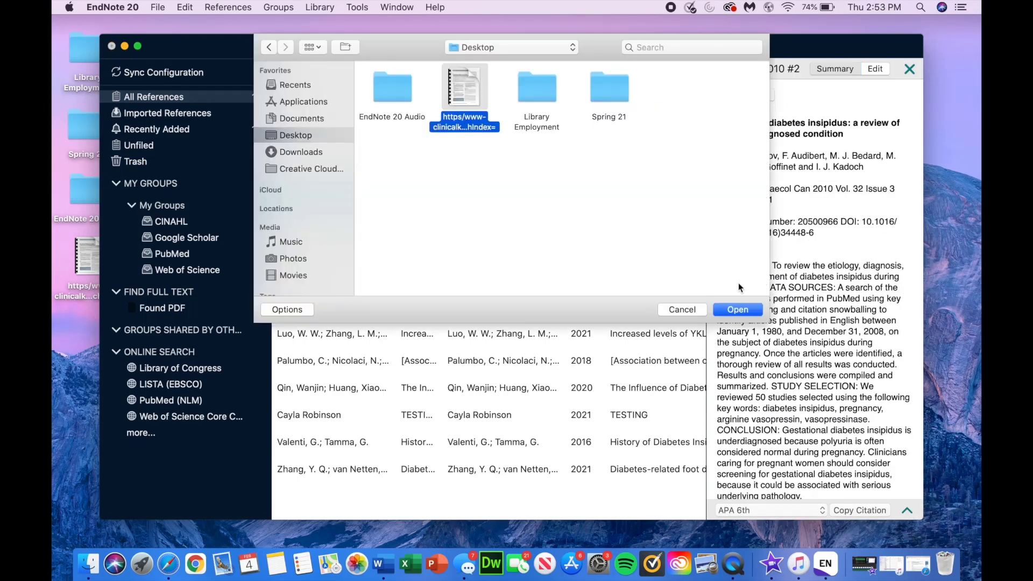
{"action": "left_click", "coordinate": [743, 314]}
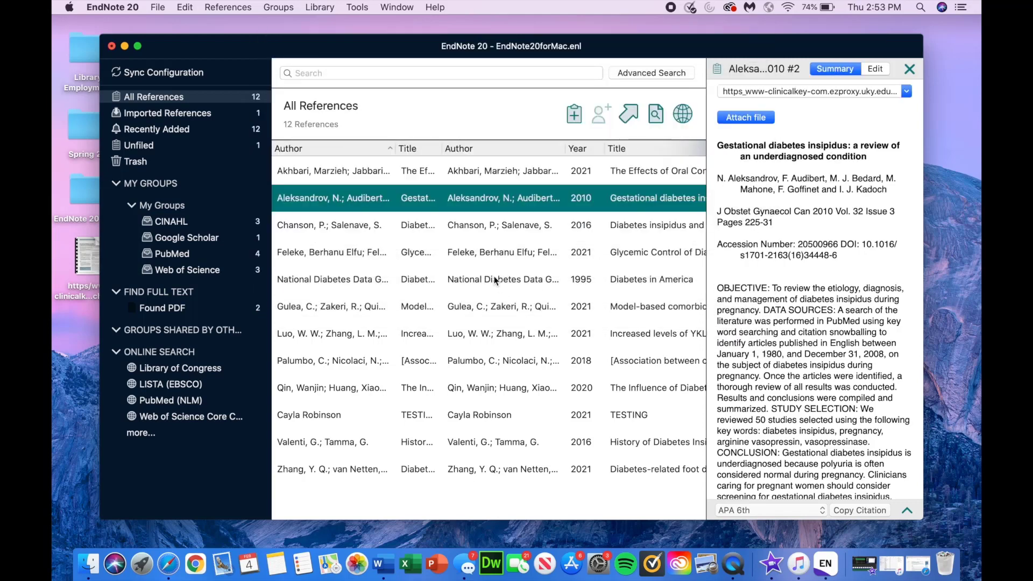
{"action": "left_click", "coordinate": [506, 264]}
{"action": "left_click", "coordinate": [622, 121]}
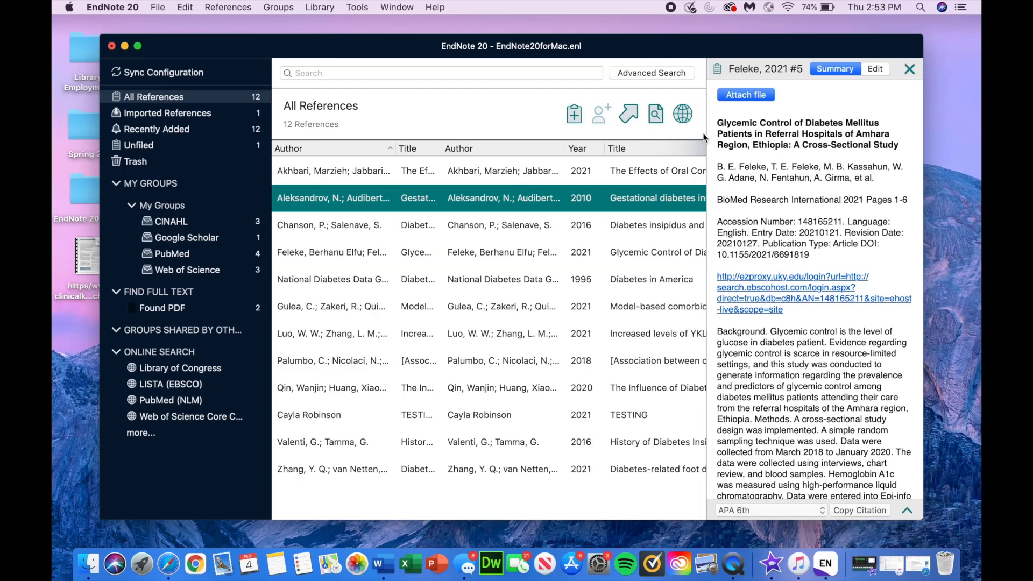
Step: Select the Aleksandrov 2010 reference and bring up its attached PDF's actions
{"action": "scroll", "coordinate": [754, 136], "scroll_direction": "down", "scroll_amount": 1}
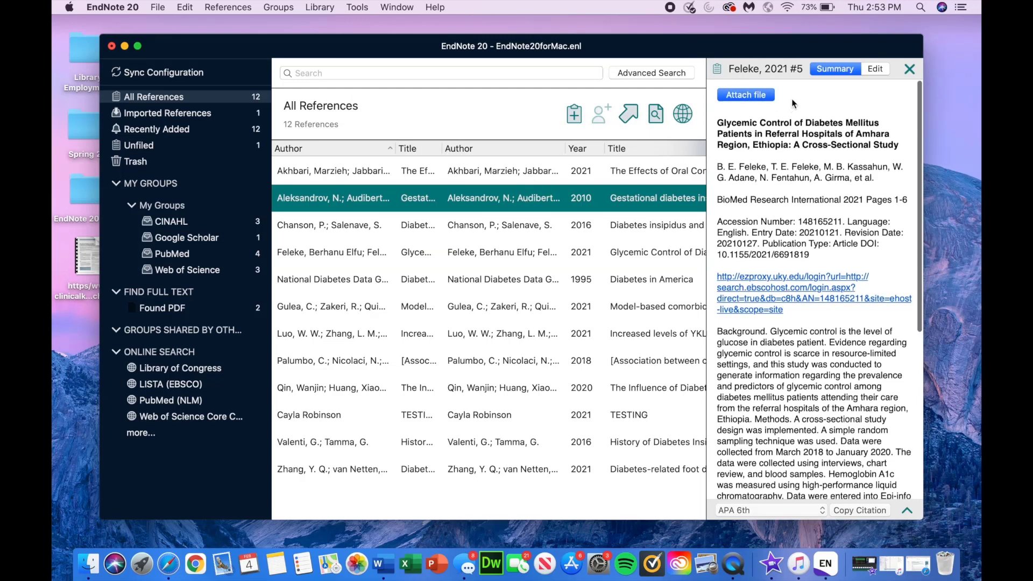
{"action": "scroll", "coordinate": [795, 120], "scroll_direction": "down", "scroll_amount": 5}
{"action": "left_click", "coordinate": [626, 227]}
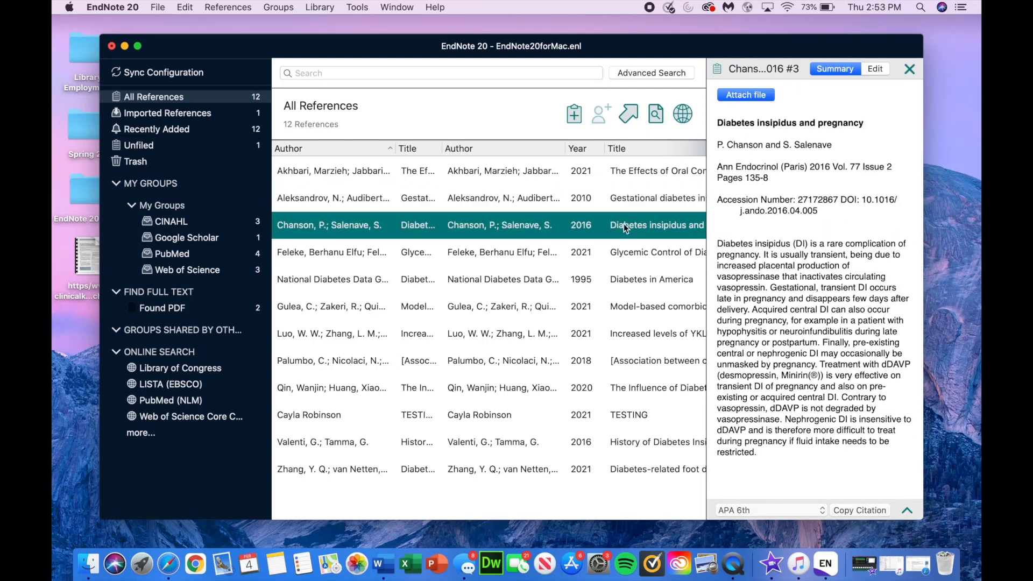
{"action": "left_click", "coordinate": [626, 208]}
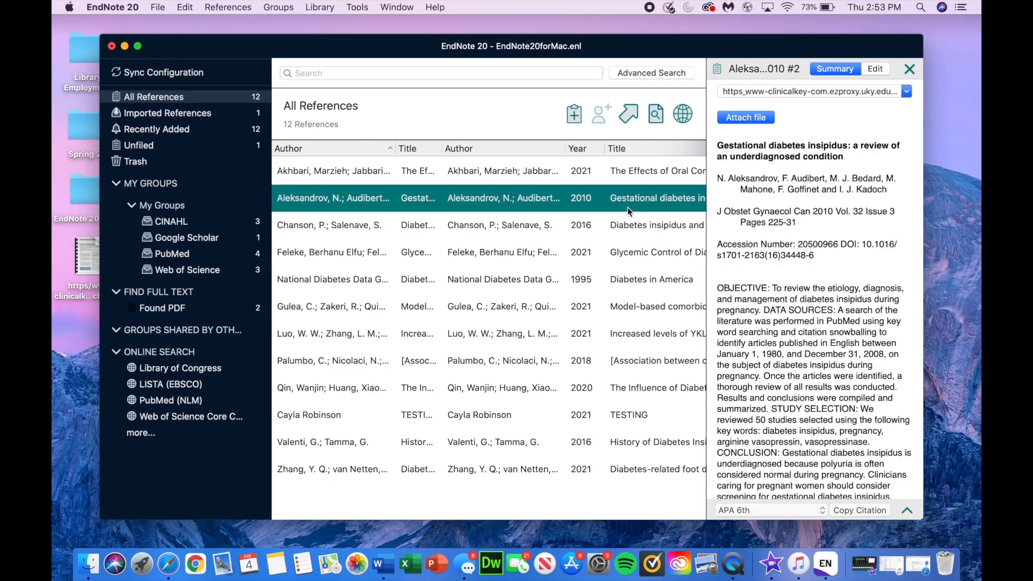
{"action": "left_click", "coordinate": [806, 90]}
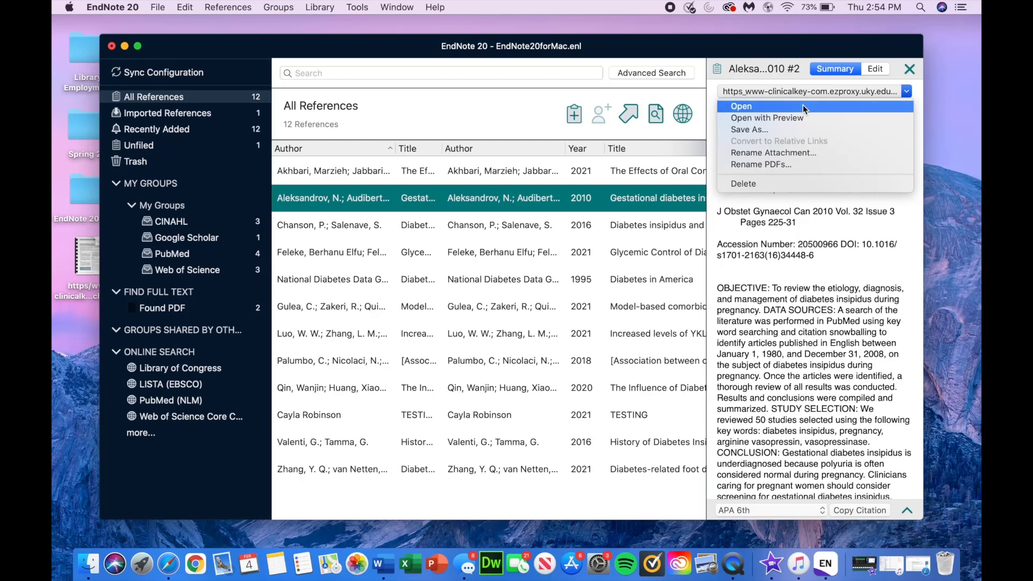
Step: Highlight the two-line article title in yellow in the Aleksandrov PDF and save it
{"action": "left_click", "coordinate": [804, 107]}
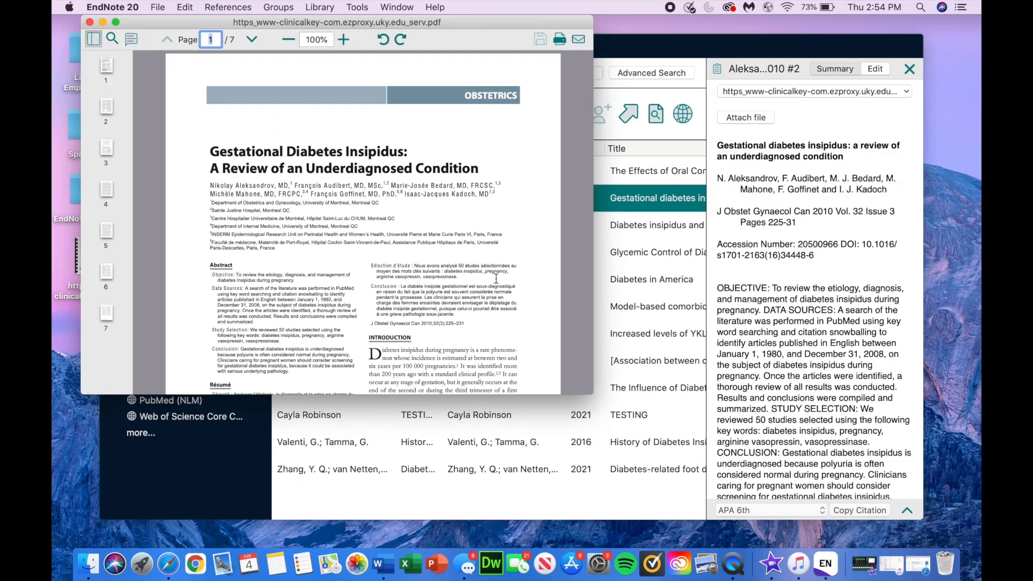
{"action": "scroll", "coordinate": [496, 278], "scroll_direction": "down", "scroll_amount": 5}
{"action": "scroll", "coordinate": [259, 99], "scroll_direction": "up", "scroll_amount": 5}
{"action": "left_click", "coordinate": [131, 40]}
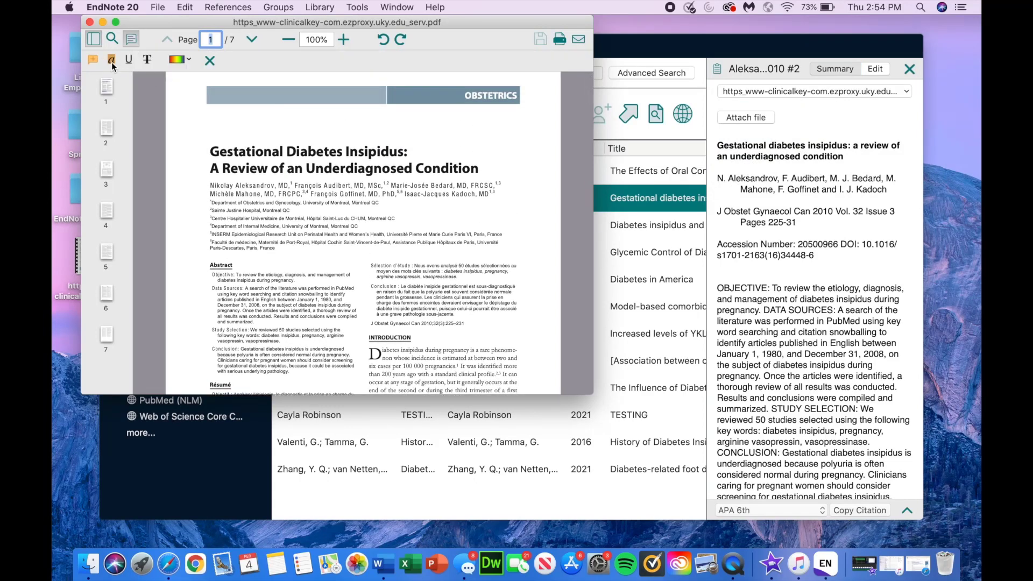
{"action": "left_click", "coordinate": [111, 61]}
{"action": "left_click_drag", "start_coordinate": [209, 146], "coordinate": [482, 169]}
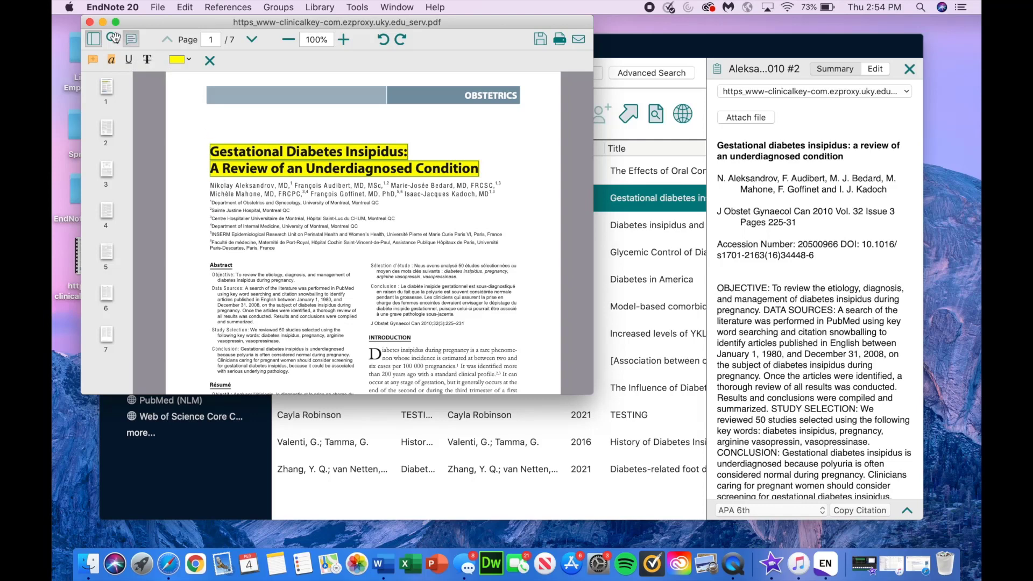
{"action": "left_click", "coordinate": [89, 24]}
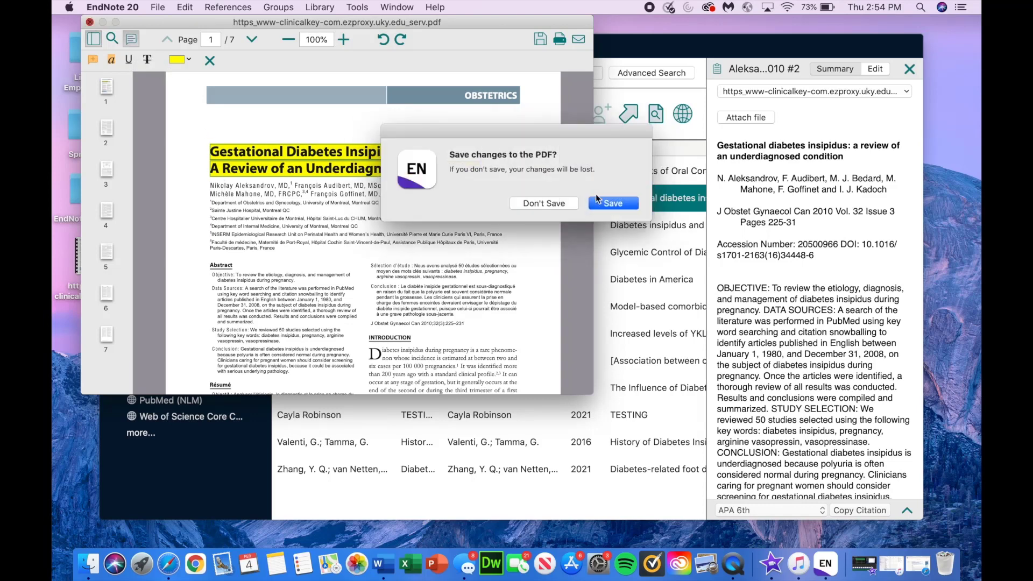
{"action": "left_click", "coordinate": [599, 205]}
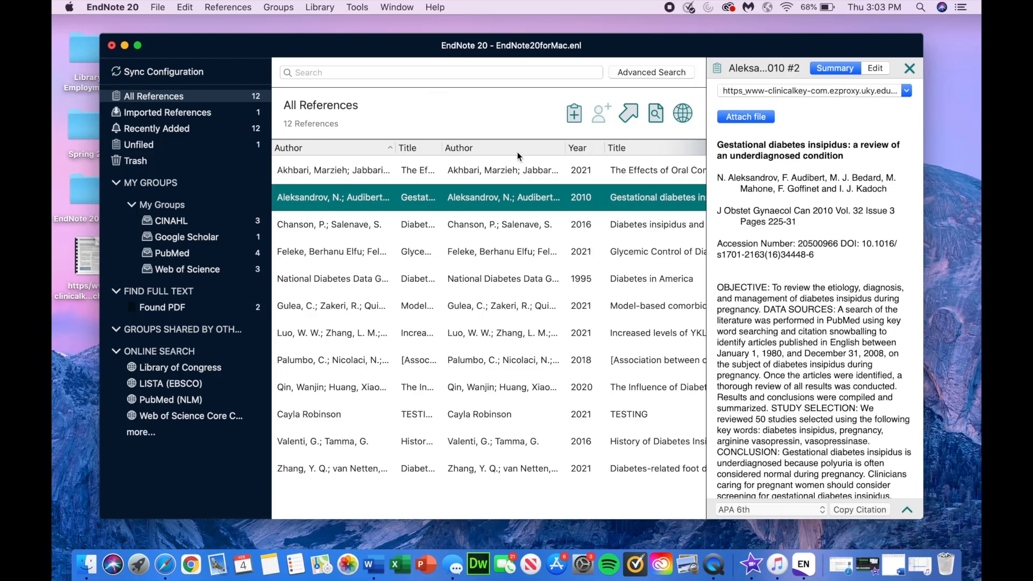
Step: Restore Word's blank Document1, widen and shift its window right, and show the EndNote 20 tab
{"action": "left_click", "coordinate": [892, 563]}
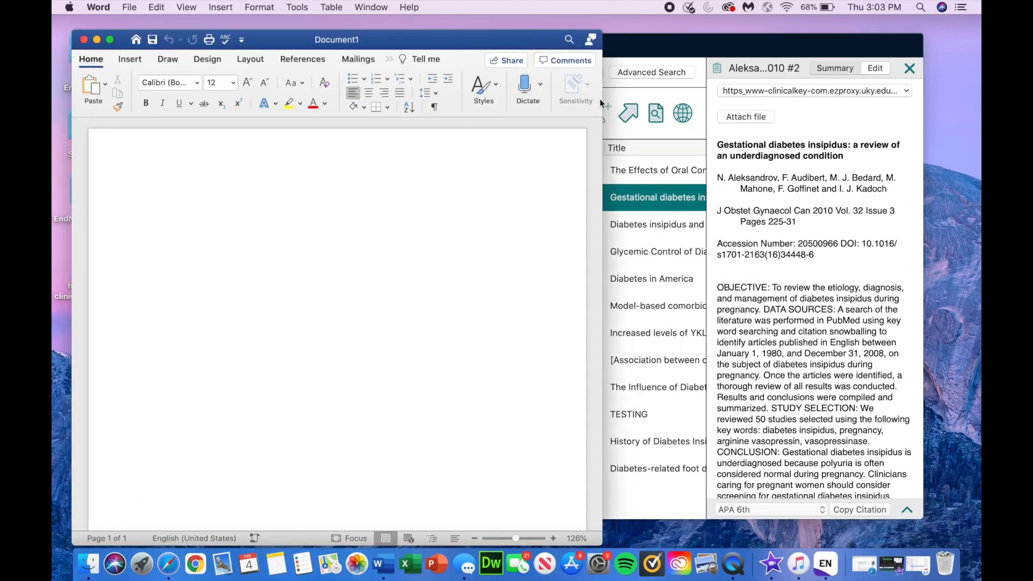
{"action": "left_click_drag", "start_coordinate": [601, 102], "coordinate": [722, 98]}
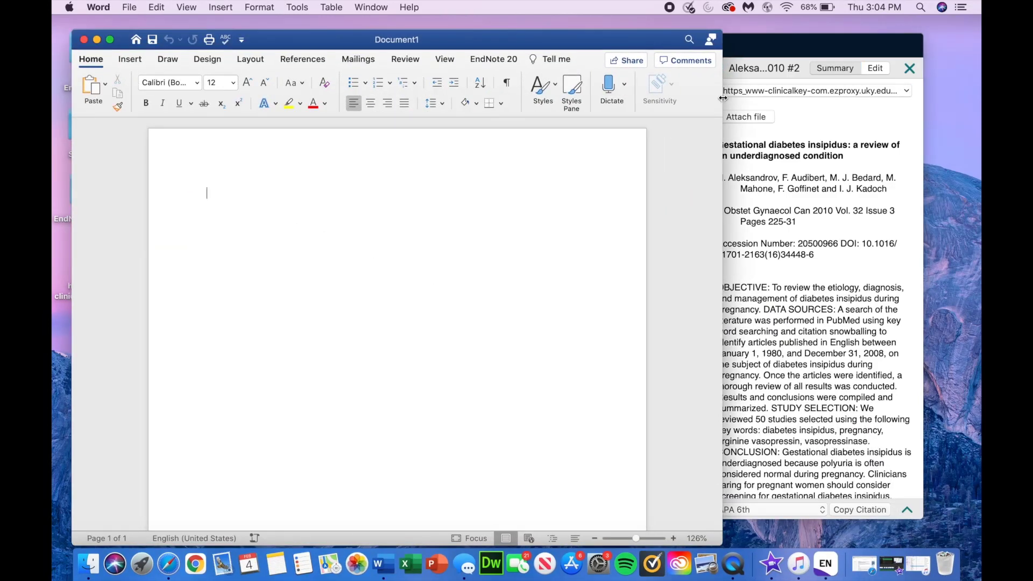
{"action": "left_click_drag", "start_coordinate": [650, 38], "coordinate": [770, 36]}
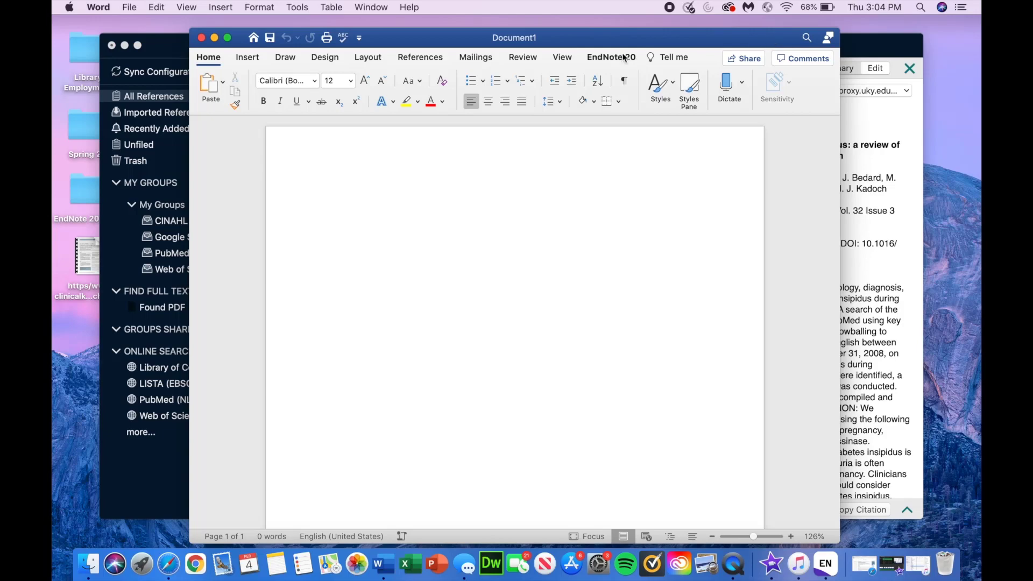
{"action": "left_click", "coordinate": [602, 58]}
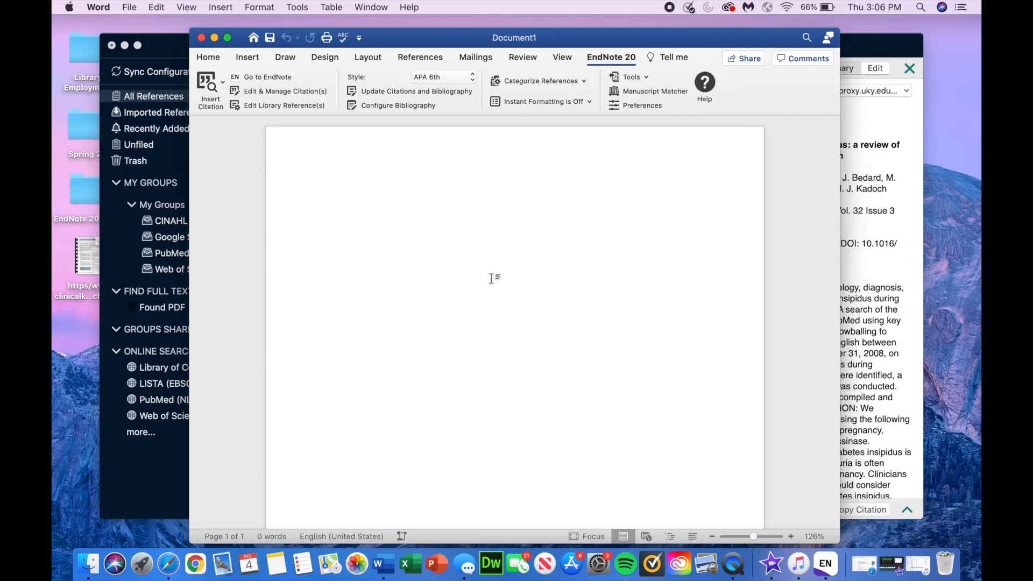
Step: Copy the Aleksandrov 2010 APA 6th reference from EndNote's preview and switch back to Word
{"action": "left_click", "coordinate": [866, 124]}
{"action": "scroll", "coordinate": [866, 269], "scroll_direction": "down", "scroll_amount": 2}
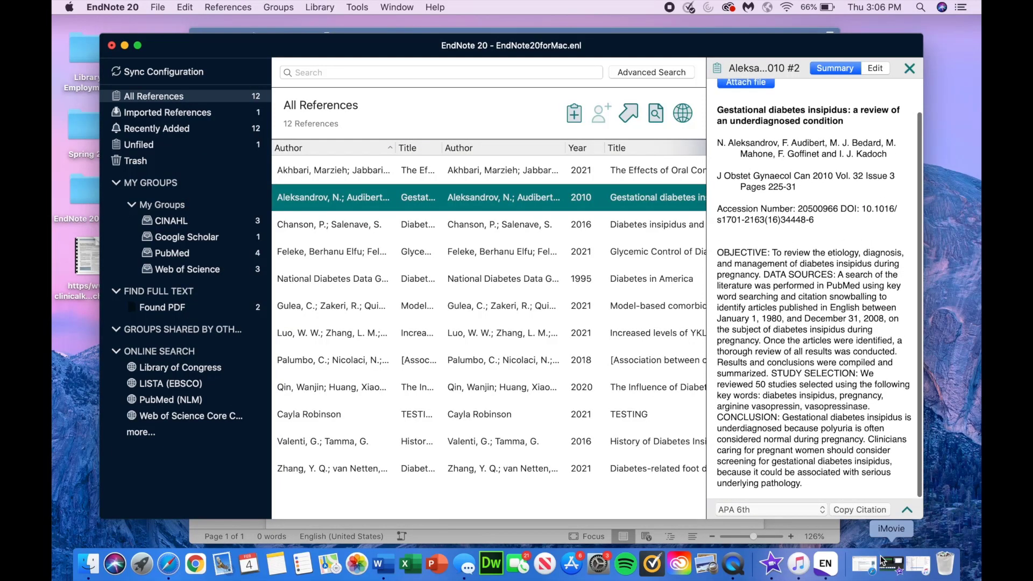
{"action": "left_click", "coordinate": [906, 510]}
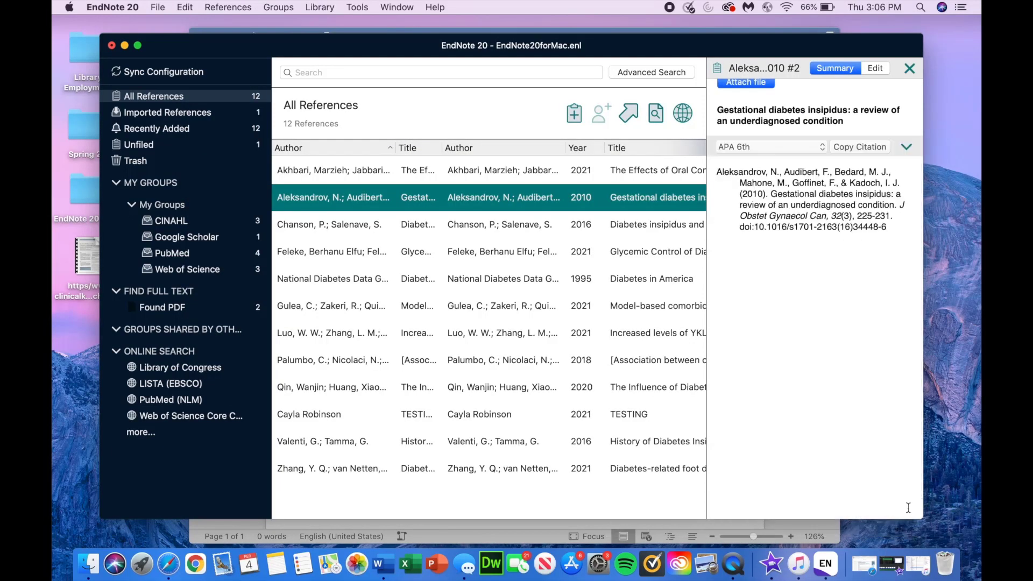
{"action": "left_click", "coordinate": [860, 149]}
{"action": "left_click_drag", "start_coordinate": [890, 235], "coordinate": [714, 171]}
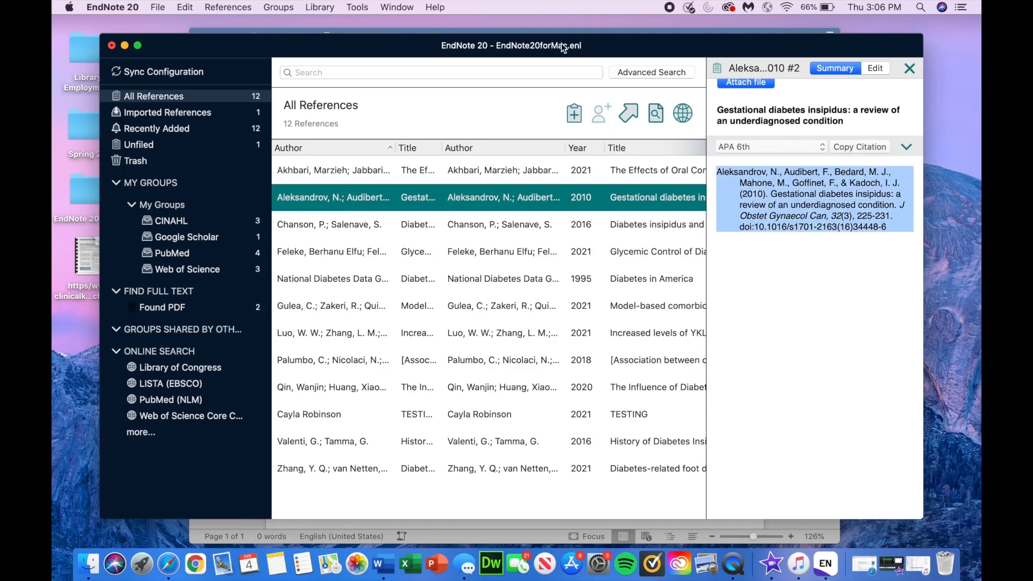
{"action": "left_click", "coordinate": [383, 563]}
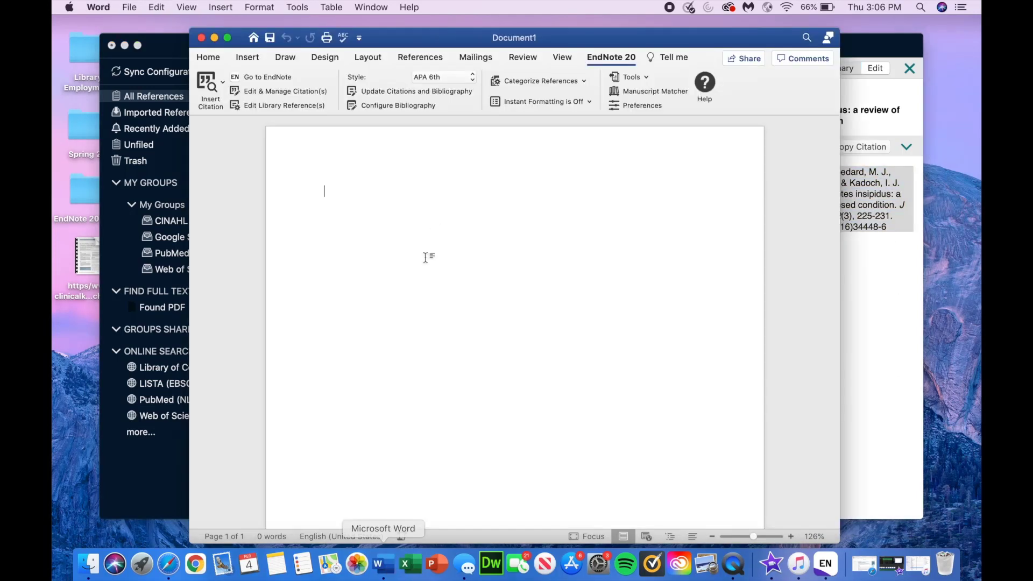
{"action": "key", "text": "super+v"}
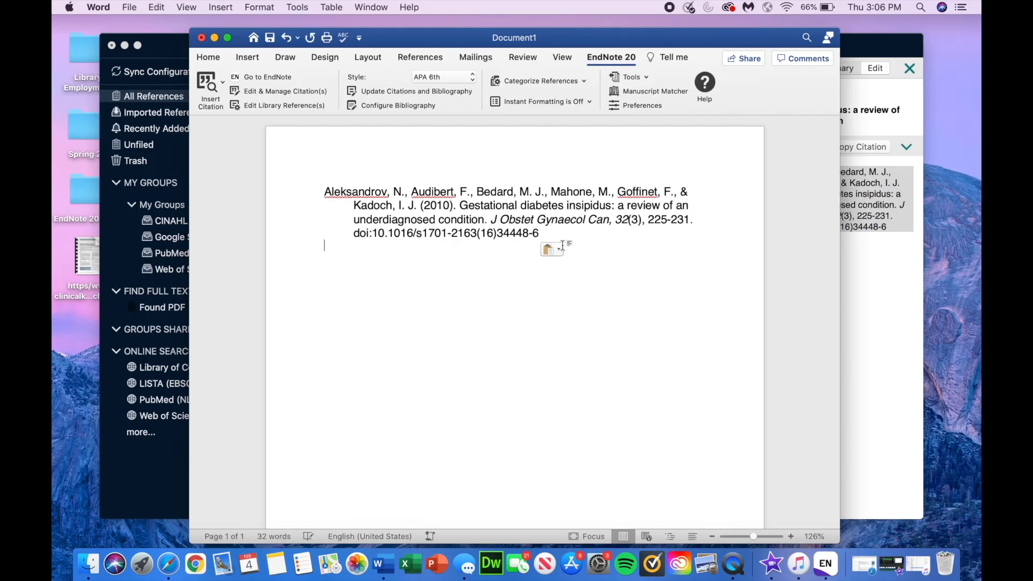
{"action": "left_click_drag", "start_coordinate": [568, 237], "coordinate": [309, 190]}
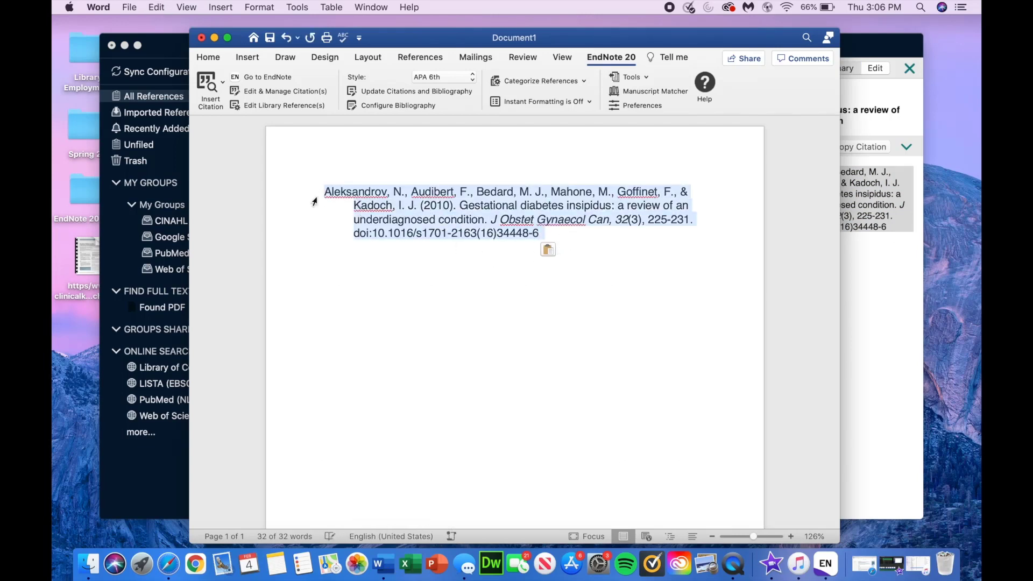
{"action": "left_click", "coordinate": [364, 247]}
{"action": "scroll", "coordinate": [402, 291], "scroll_direction": "down", "scroll_amount": 2}
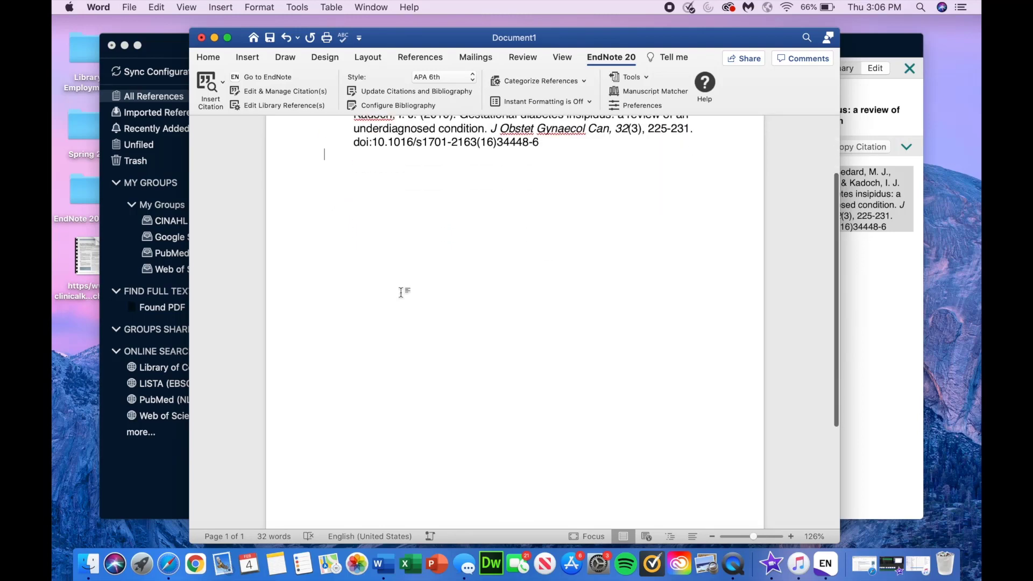
{"action": "scroll", "coordinate": [404, 291], "scroll_direction": "up", "scroll_amount": 2}
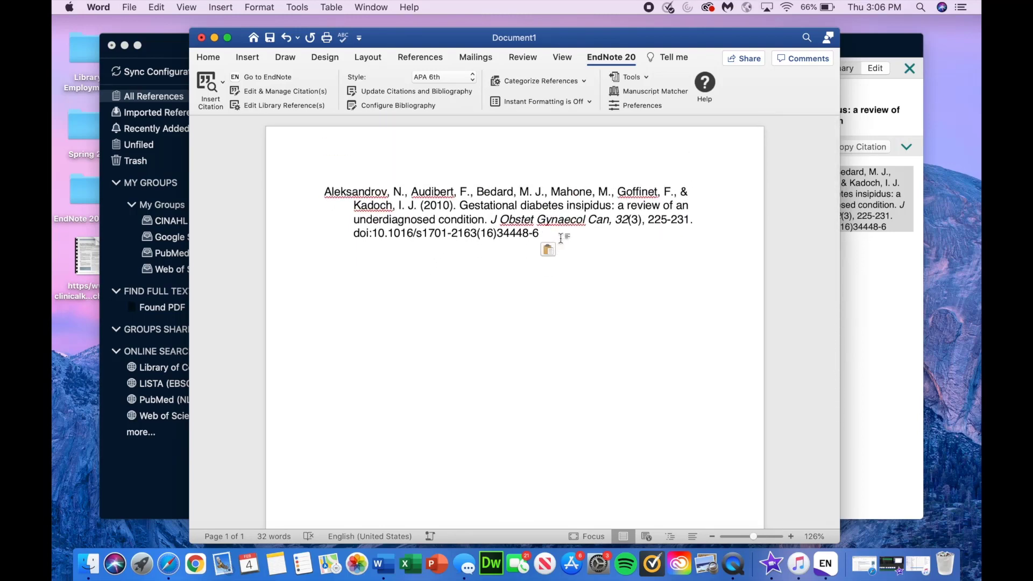
{"action": "left_click_drag", "start_coordinate": [557, 243], "coordinate": [311, 180]}
{"action": "key", "text": "BackSpace"}
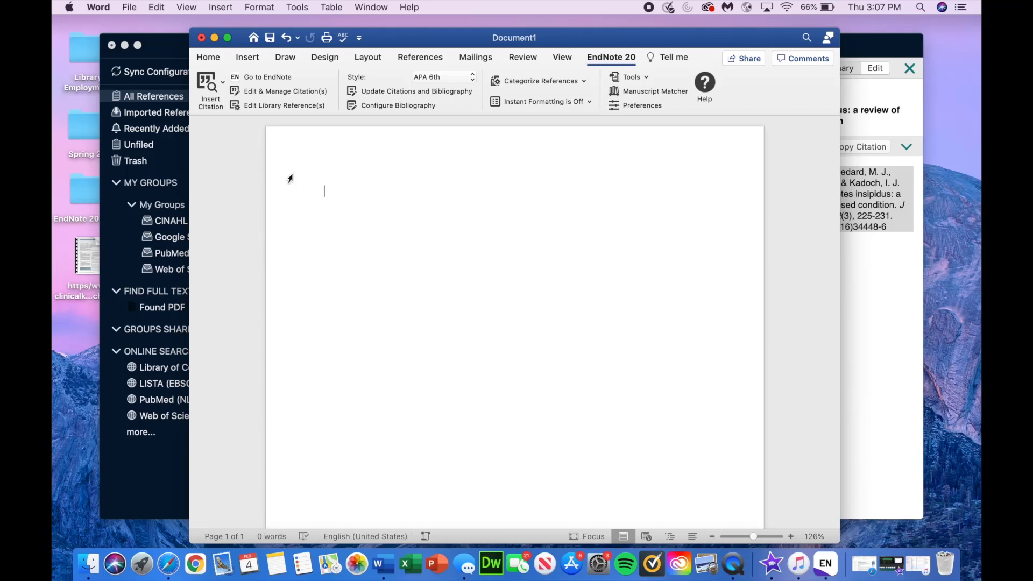
{"action": "left_click", "coordinate": [223, 84]}
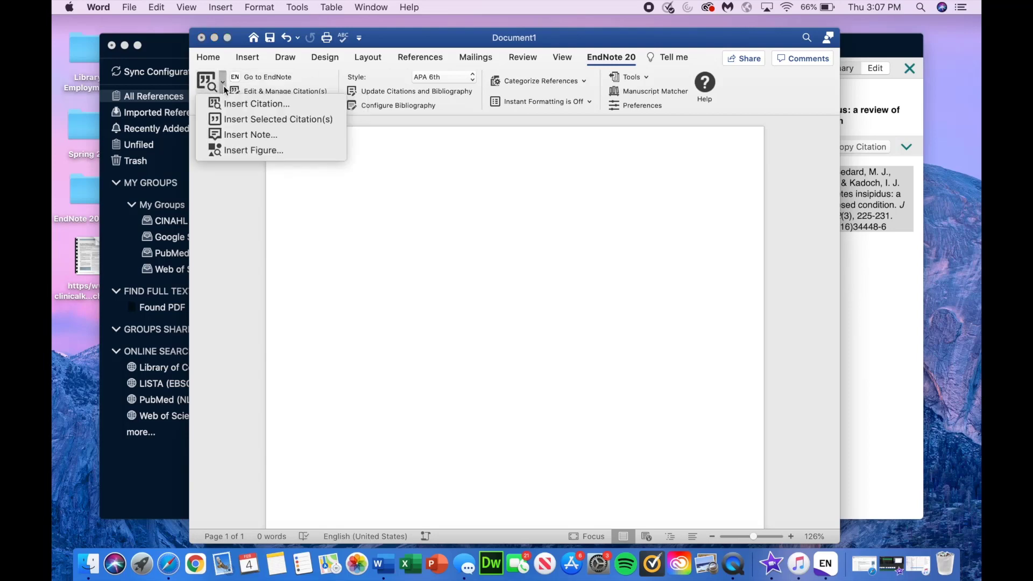
{"action": "left_click", "coordinate": [235, 105]}
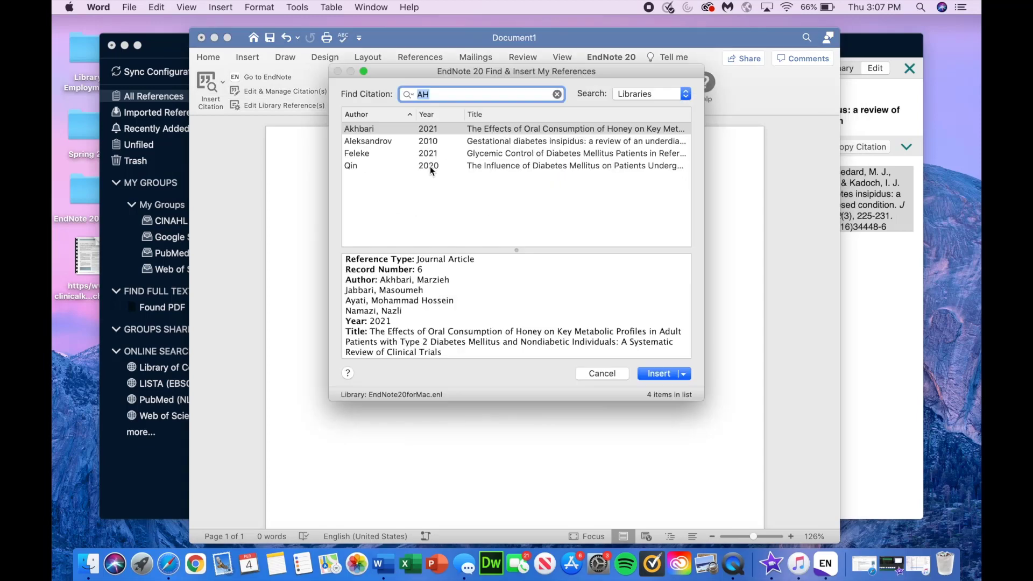
{"action": "left_click", "coordinate": [399, 167]}
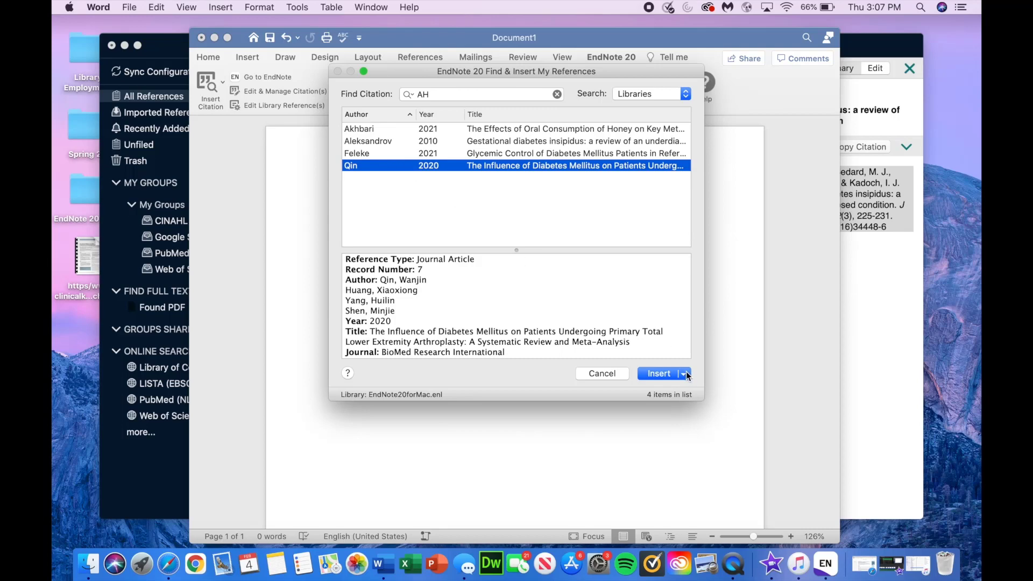
{"action": "left_click", "coordinate": [646, 373]}
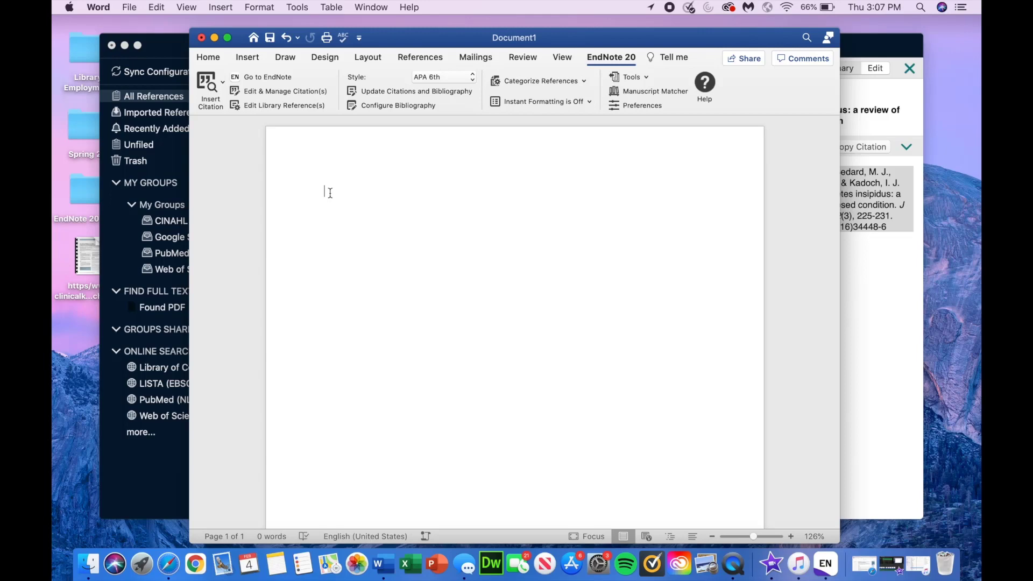
Step: Search the library for 'A' and insert the Akhbari 2021 honey study citation into Document1
{"action": "left_click", "coordinate": [211, 86]}
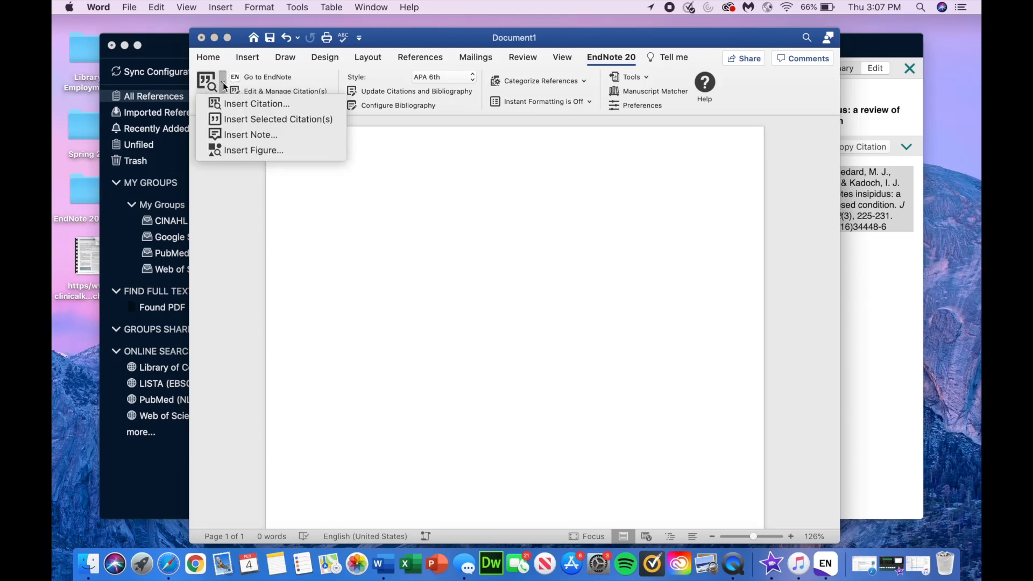
{"action": "left_click", "coordinate": [241, 105]}
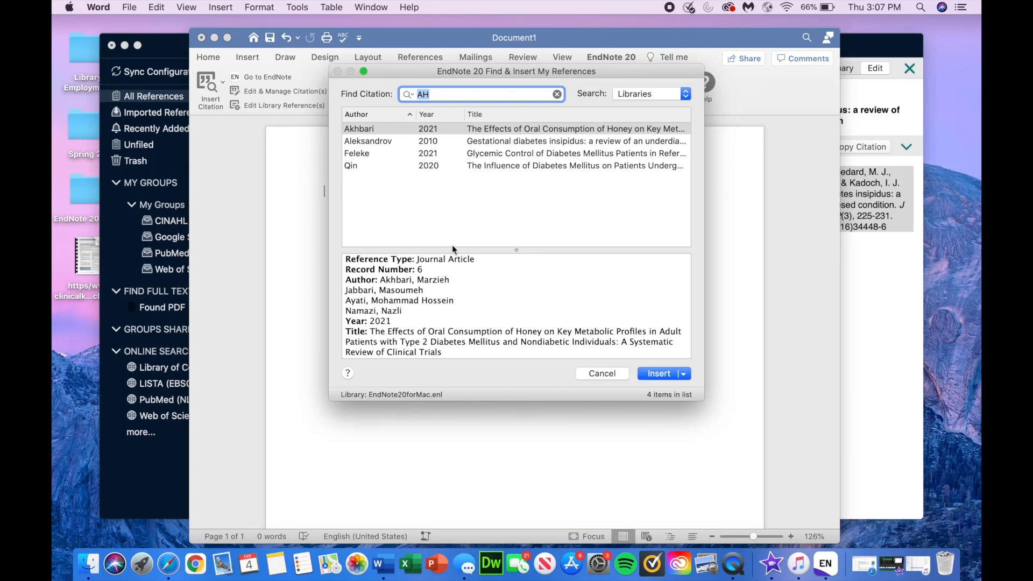
{"action": "type", "text": "A"}
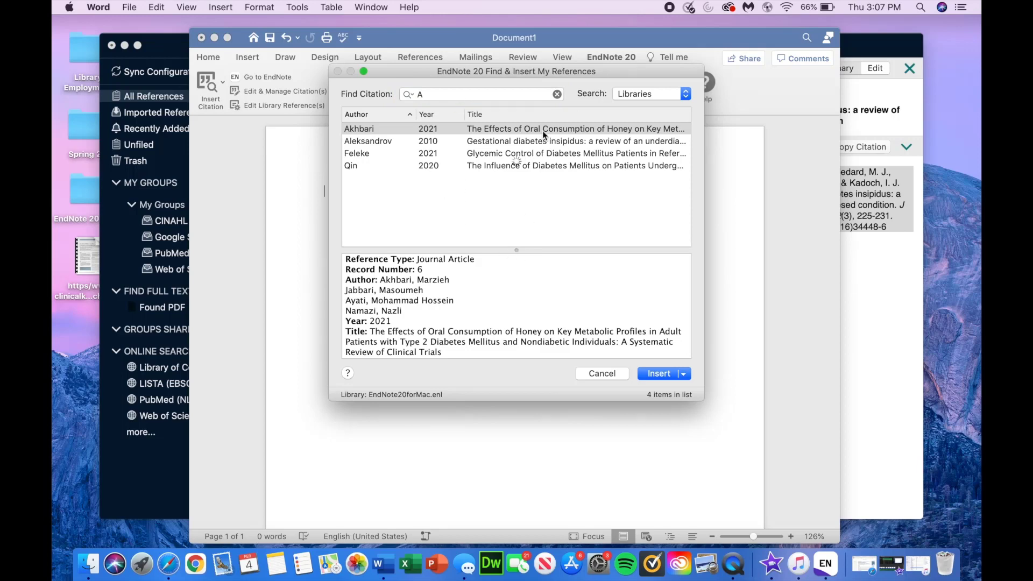
{"action": "left_click", "coordinate": [647, 94]}
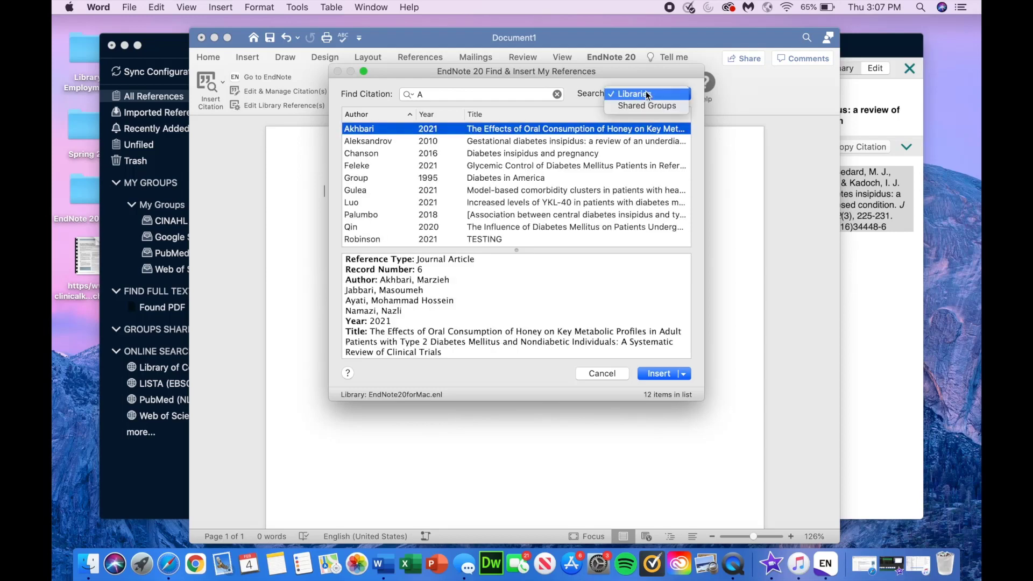
{"action": "left_click", "coordinate": [469, 157]}
{"action": "left_click", "coordinate": [510, 156]}
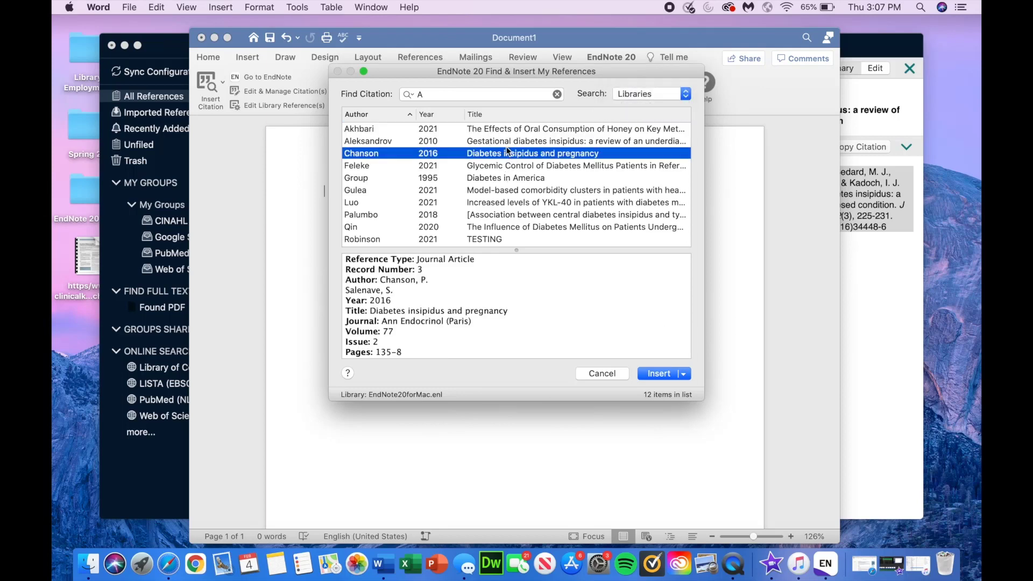
{"action": "left_click", "coordinate": [502, 129]}
{"action": "left_click", "coordinate": [682, 373]}
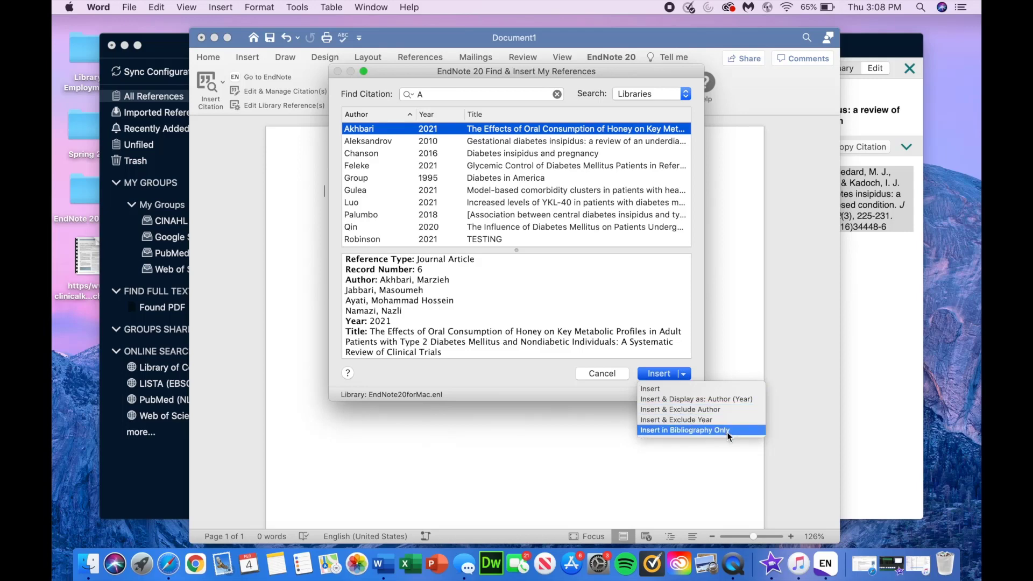
{"action": "left_click", "coordinate": [707, 392]}
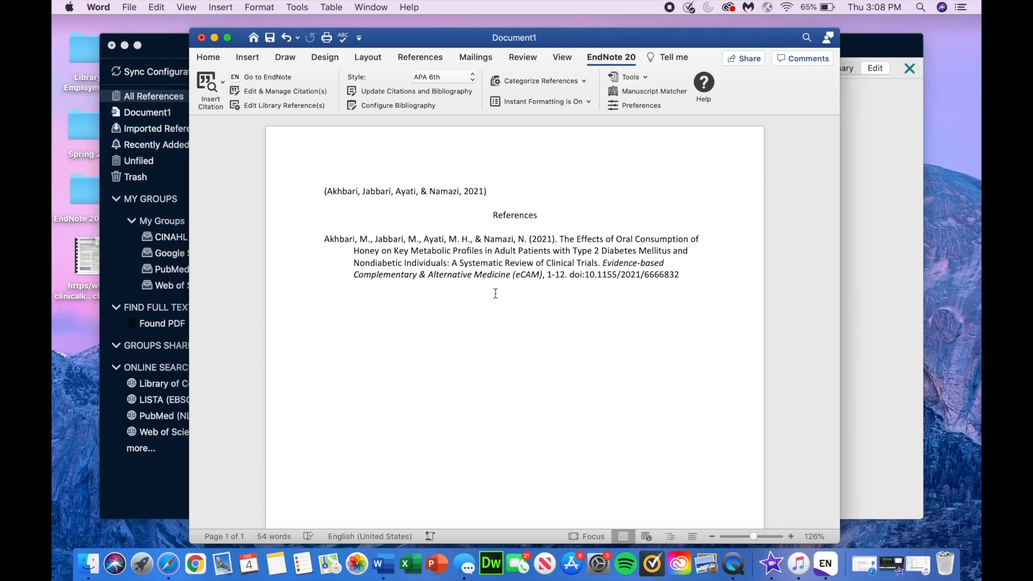
Step: Switch the citation style to APA 7th, making the citation read (Akhbari et al., 2021)
{"action": "left_click", "coordinate": [464, 76]}
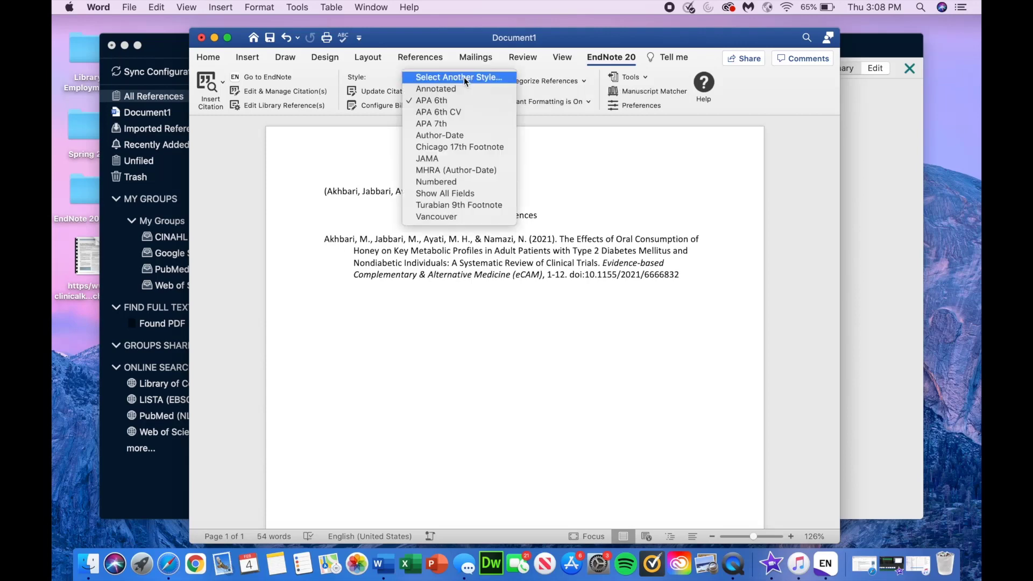
{"action": "left_click", "coordinate": [453, 123]}
{"action": "left_click_drag", "start_coordinate": [664, 272], "coordinate": [664, 277]}
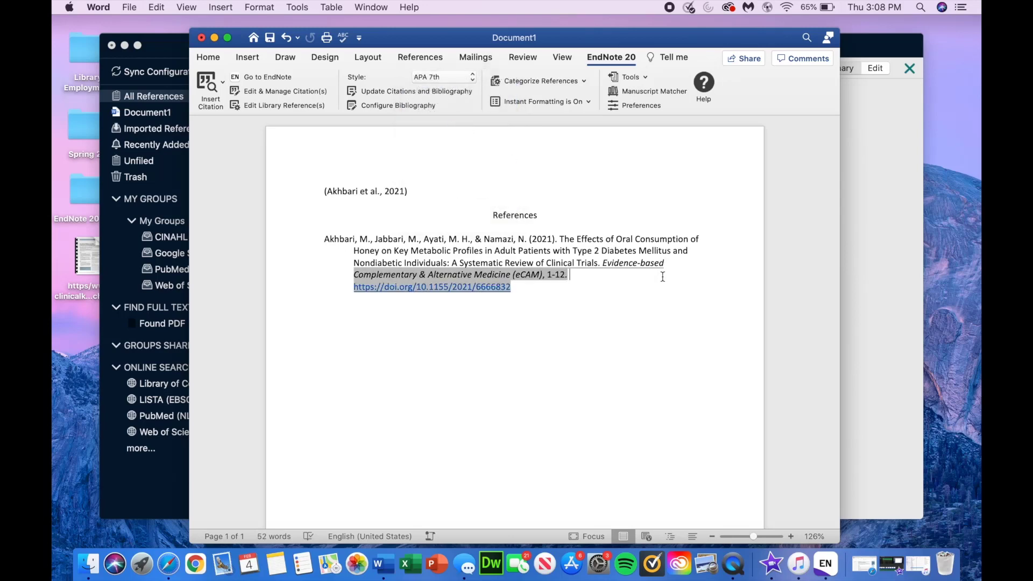
{"action": "left_click", "coordinate": [593, 376]}
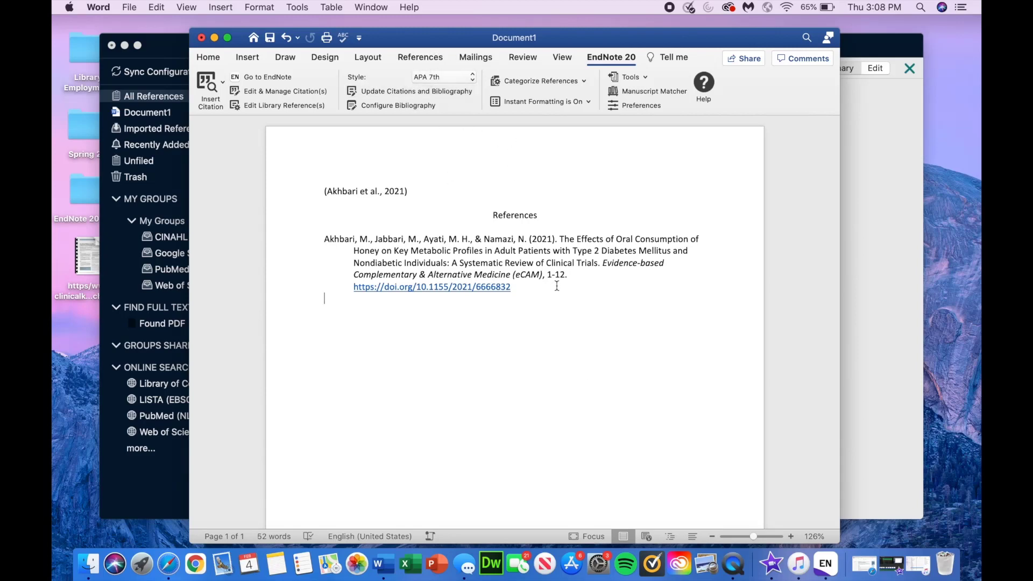
{"action": "left_click", "coordinate": [551, 105]}
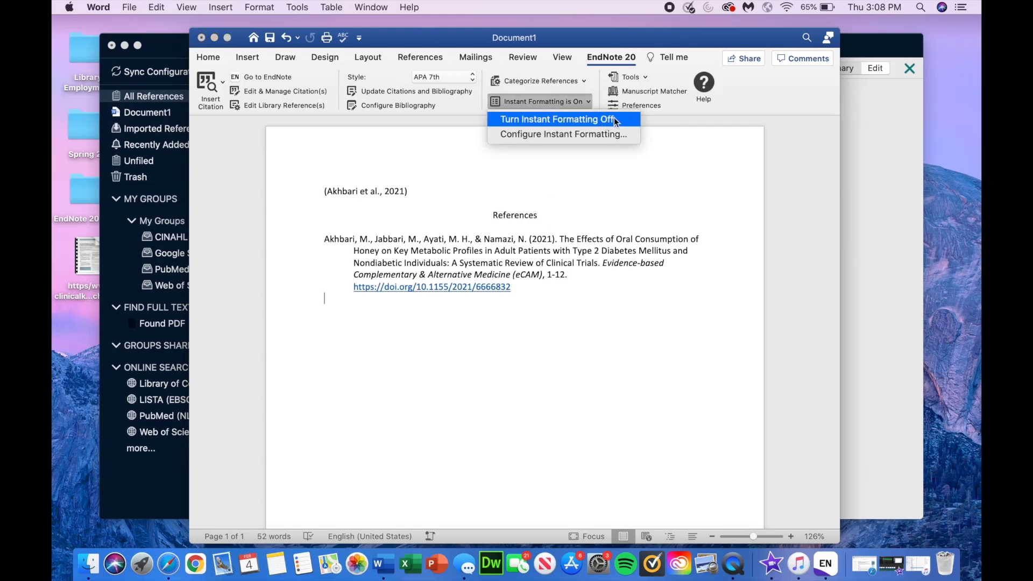
{"action": "left_click", "coordinate": [538, 102]}
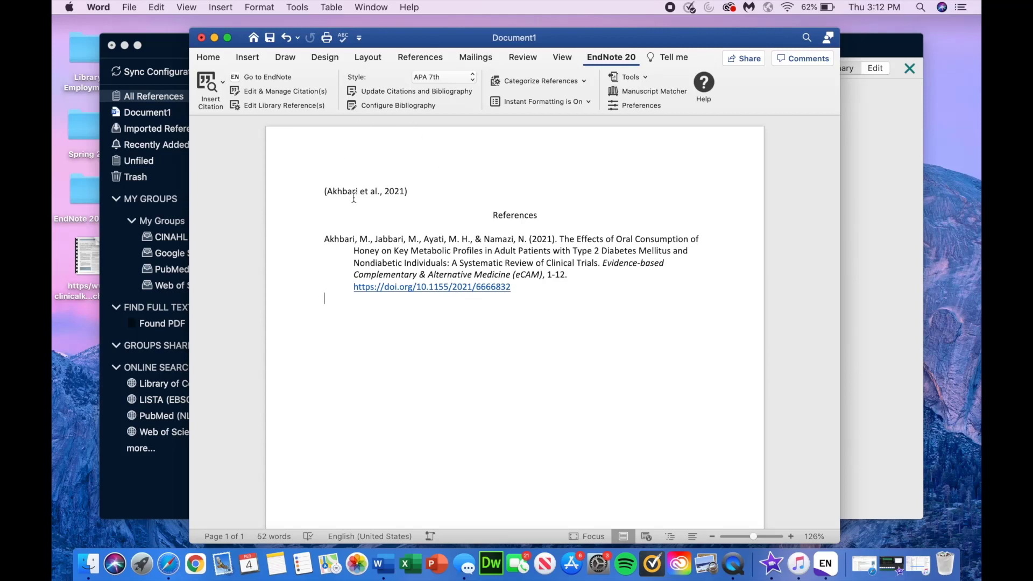
Step: Open the Akhbari 2021 reference's fields for editing in the EndNote library, then return to Word
{"action": "left_click", "coordinate": [178, 53]}
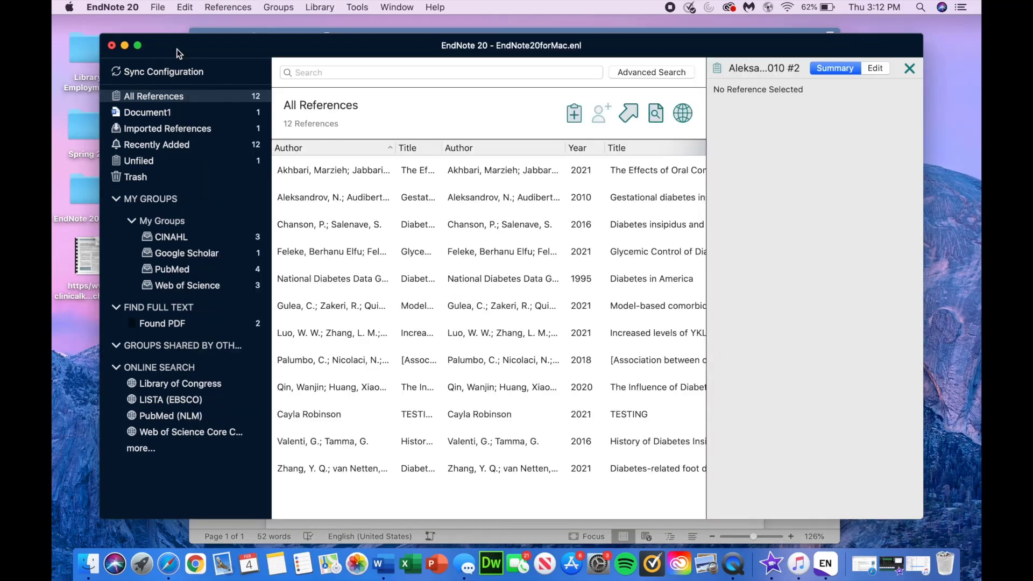
{"action": "left_click", "coordinate": [492, 170]}
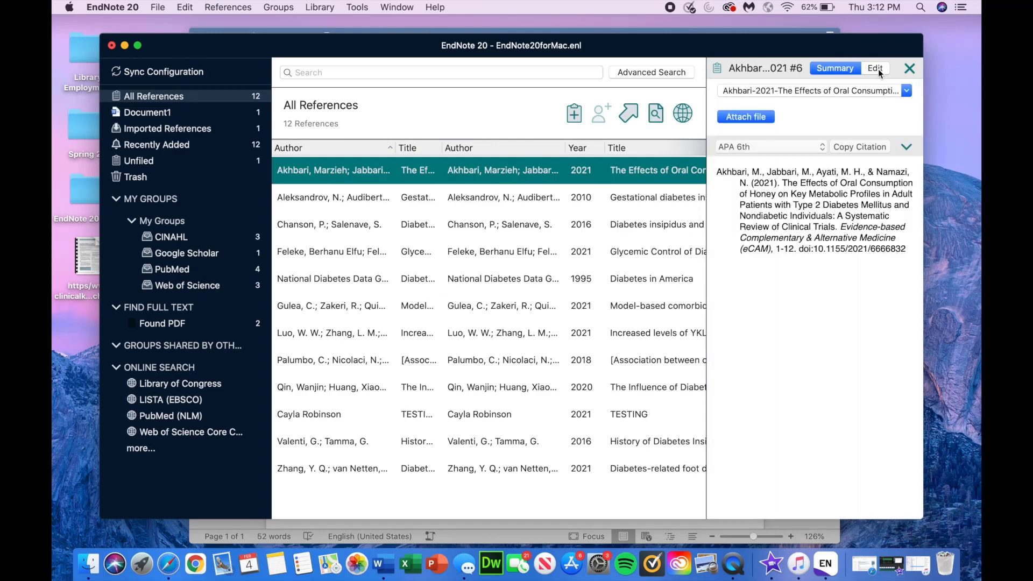
{"action": "left_click", "coordinate": [875, 67]}
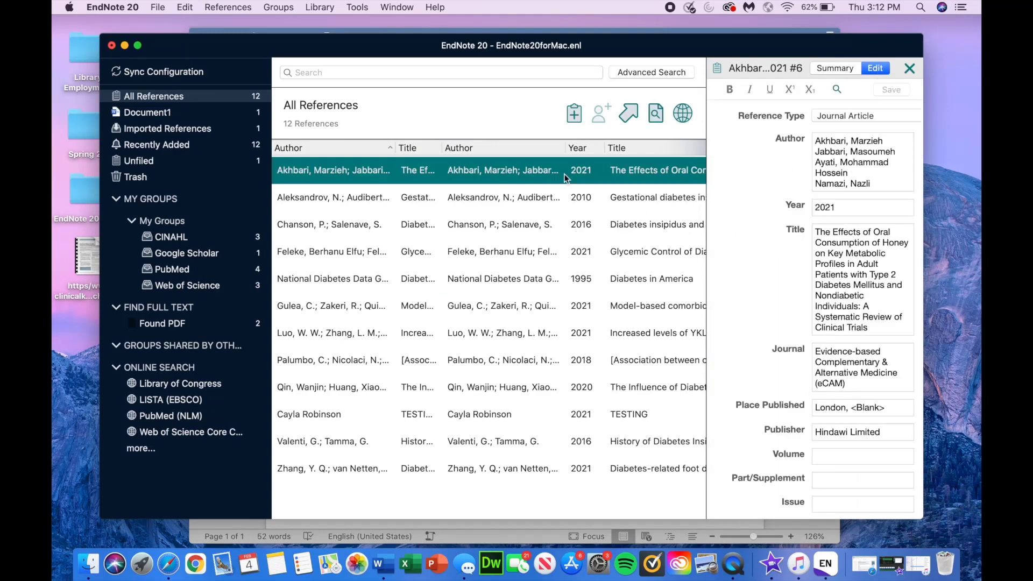
{"action": "left_click", "coordinate": [543, 30]}
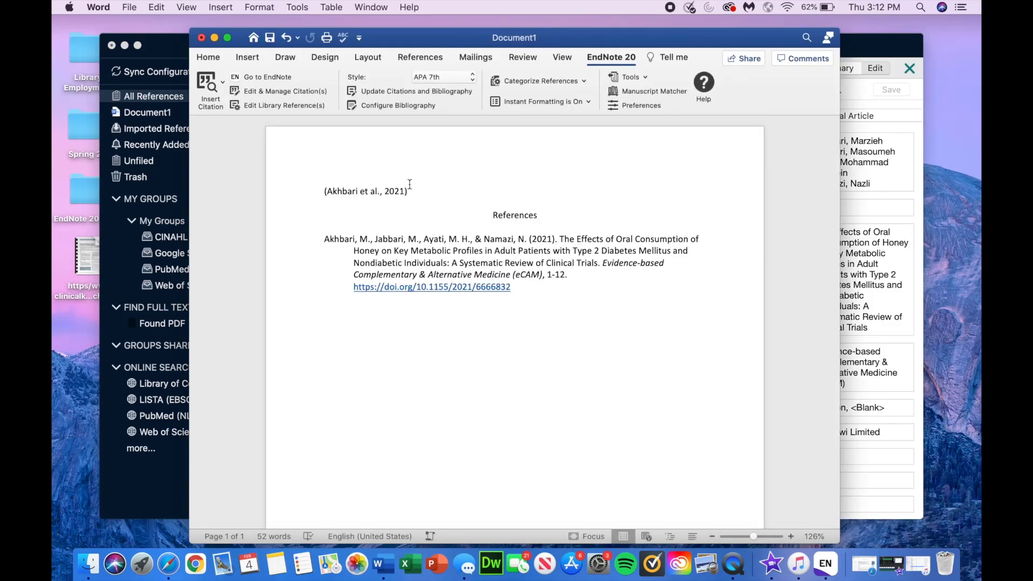
{"action": "left_click", "coordinate": [407, 191]}
{"action": "key", "text": "BackSpace"}
{"action": "left_click", "coordinate": [486, 317]}
{"action": "left_click", "coordinate": [437, 233]}
{"action": "left_click", "coordinate": [434, 93]}
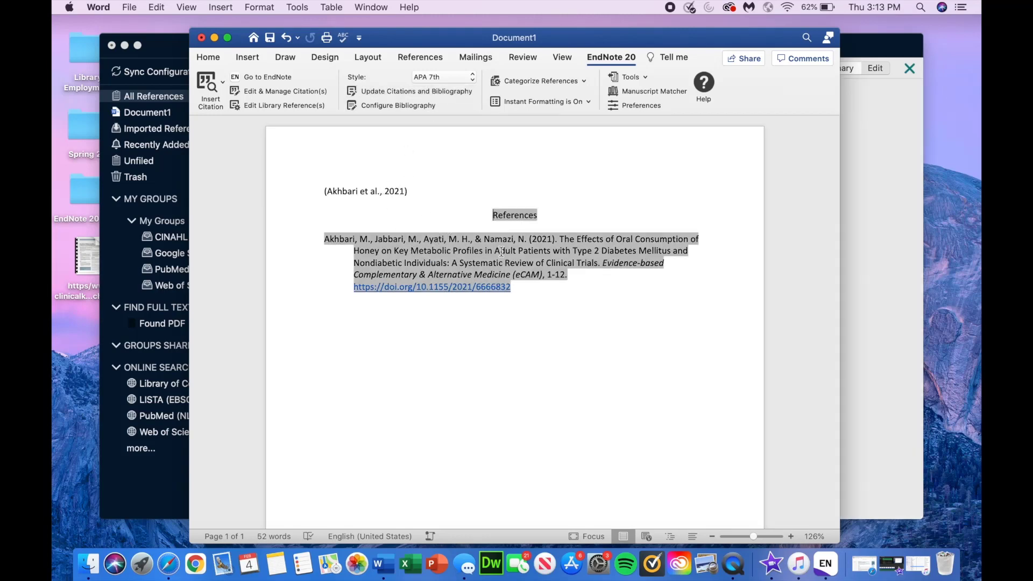
{"action": "left_click", "coordinate": [561, 291]}
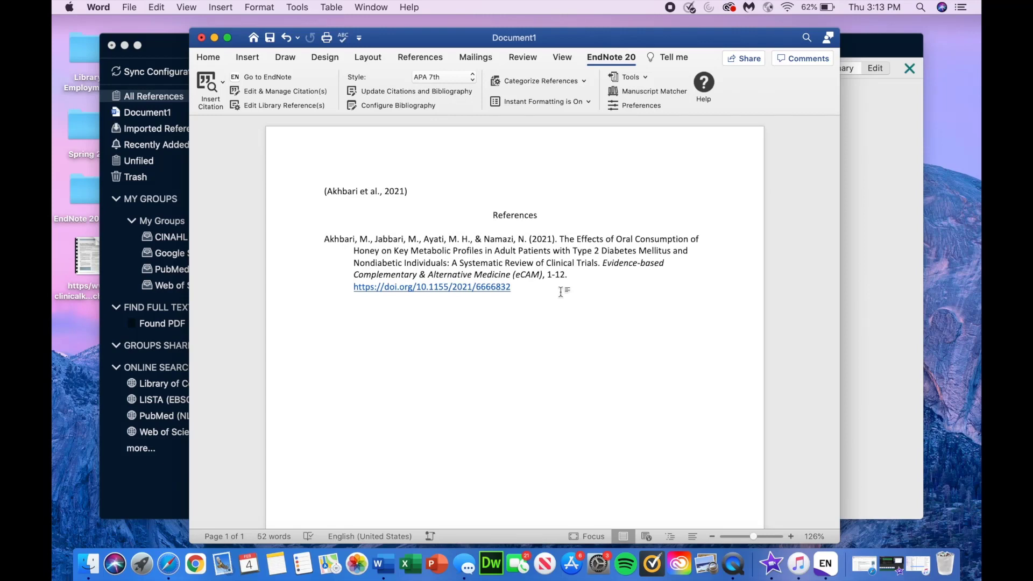
{"action": "left_click", "coordinate": [457, 248]}
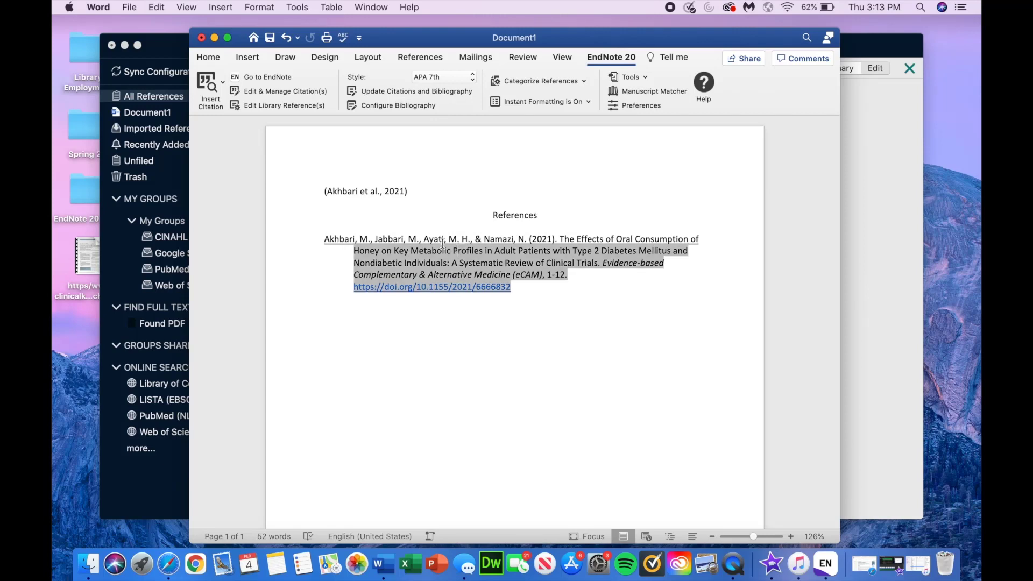
{"action": "left_click", "coordinate": [385, 192]}
{"action": "left_click", "coordinate": [583, 333]}
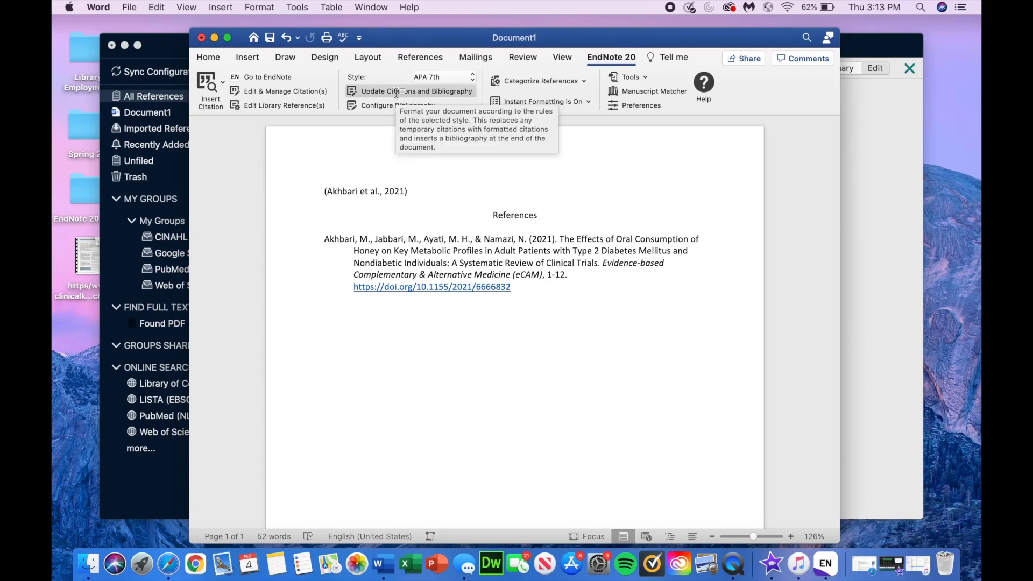
{"action": "left_click", "coordinate": [395, 92]}
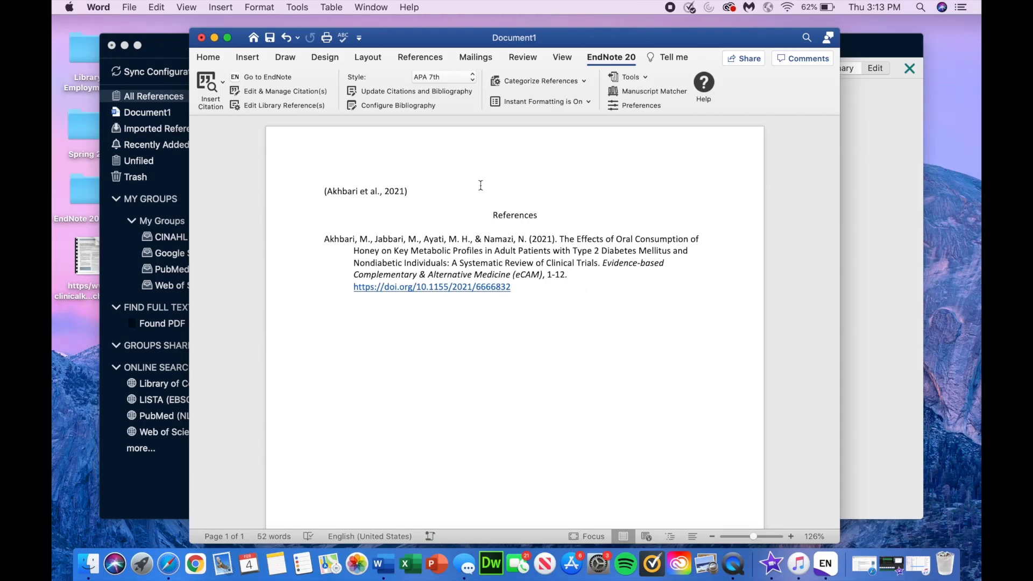
Step: Try Edit Library Reference(s), dismiss the no-editable-references notice, then switch from Document1 to Safari
{"action": "left_click", "coordinate": [291, 106]}
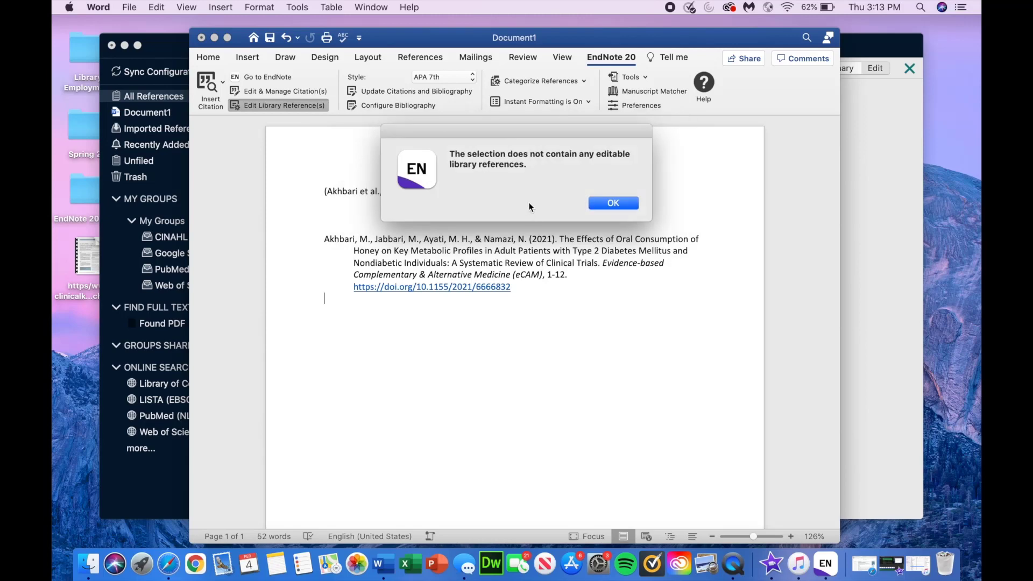
{"action": "left_click", "coordinate": [612, 205]}
{"action": "left_click", "coordinate": [588, 242]}
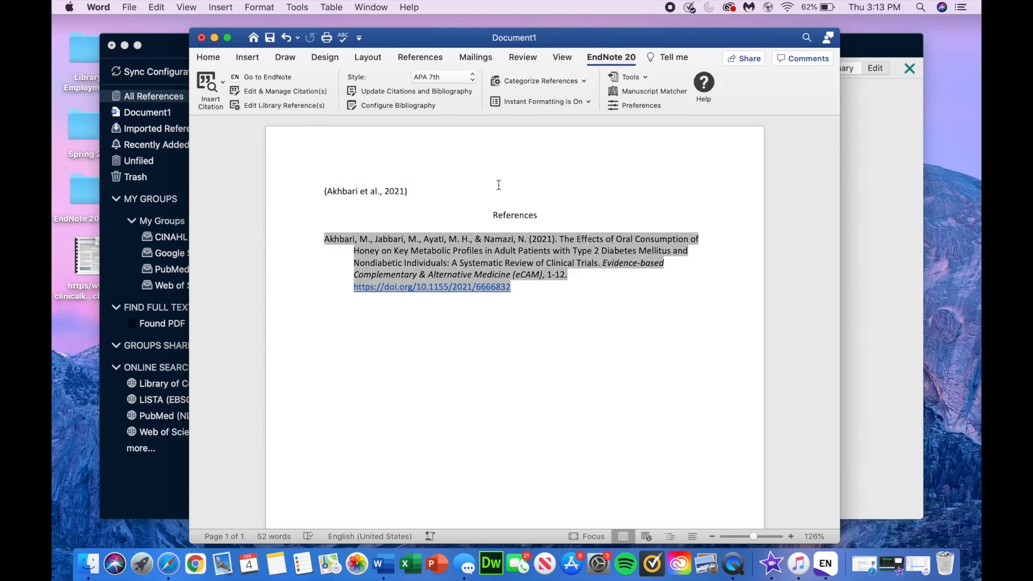
{"action": "left_click", "coordinate": [555, 300]}
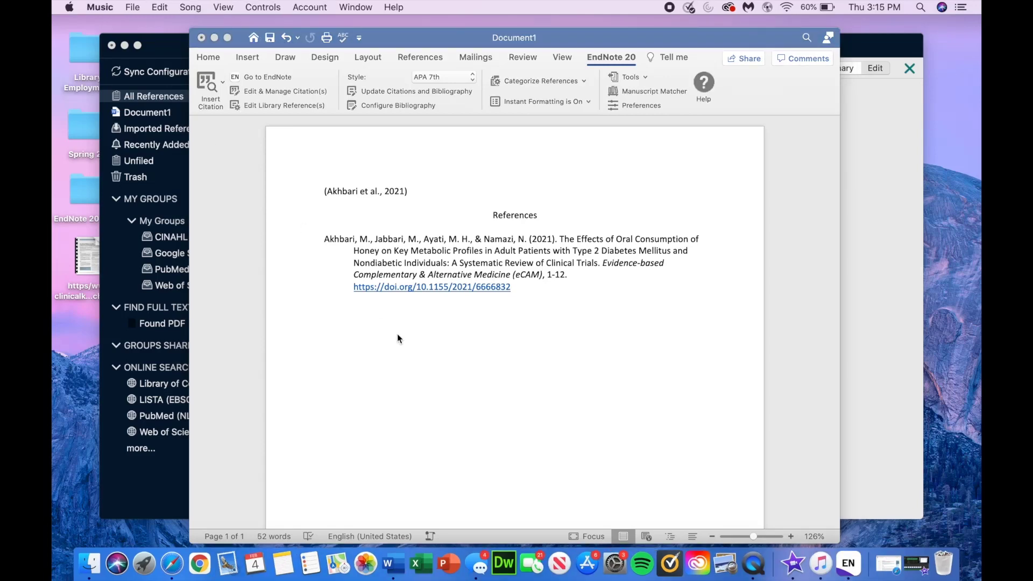
{"action": "left_click", "coordinate": [398, 335]}
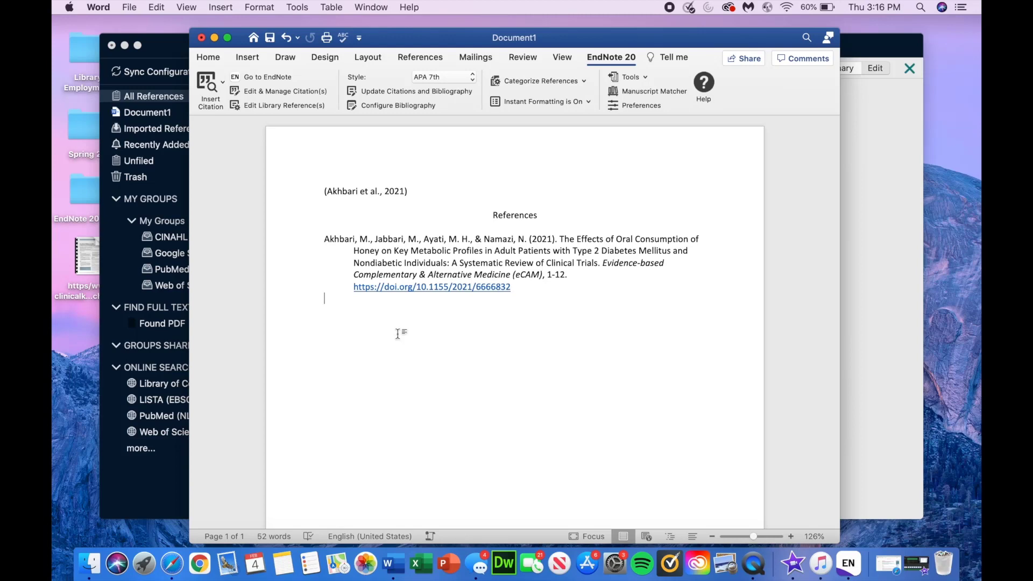
{"action": "left_click", "coordinate": [174, 565]}
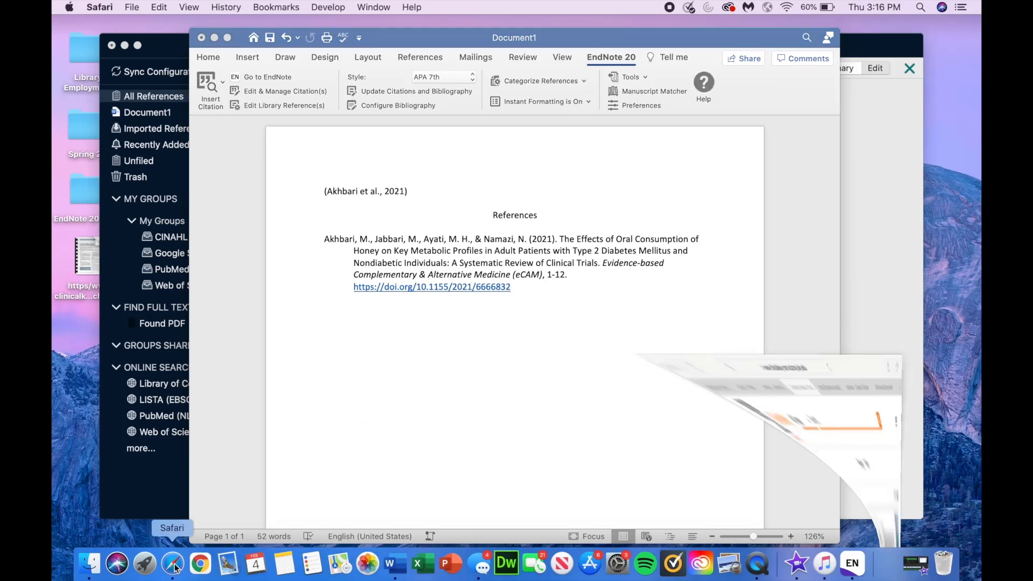
Step: Show the Medical Center Library page and scroll down to its contact box, briefly highlighting the e-mail line
{"action": "left_click", "coordinate": [190, 63]}
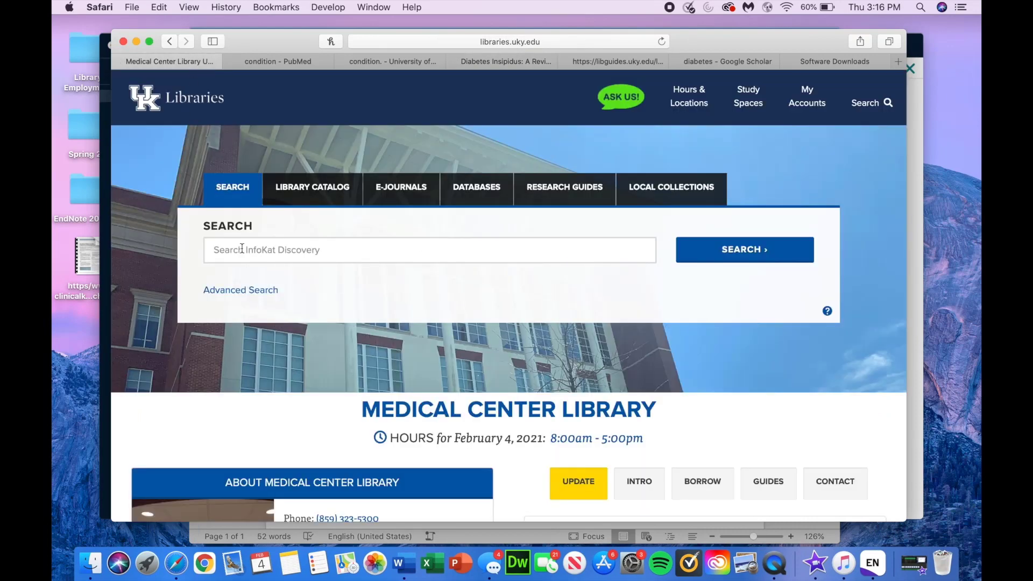
{"action": "scroll", "coordinate": [368, 315], "scroll_direction": "down", "scroll_amount": 5}
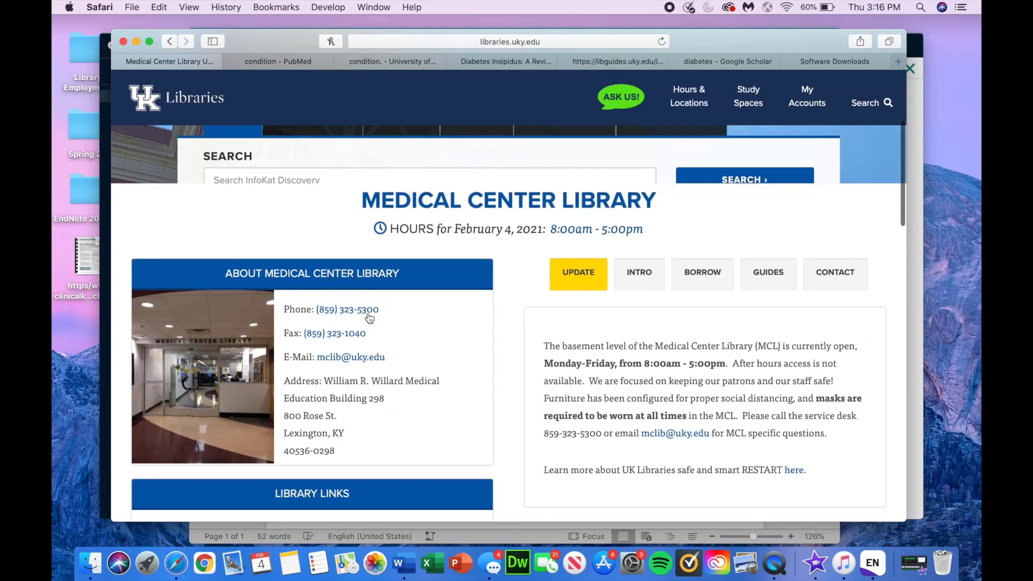
{"action": "scroll", "coordinate": [475, 354], "scroll_direction": "down", "scroll_amount": 1}
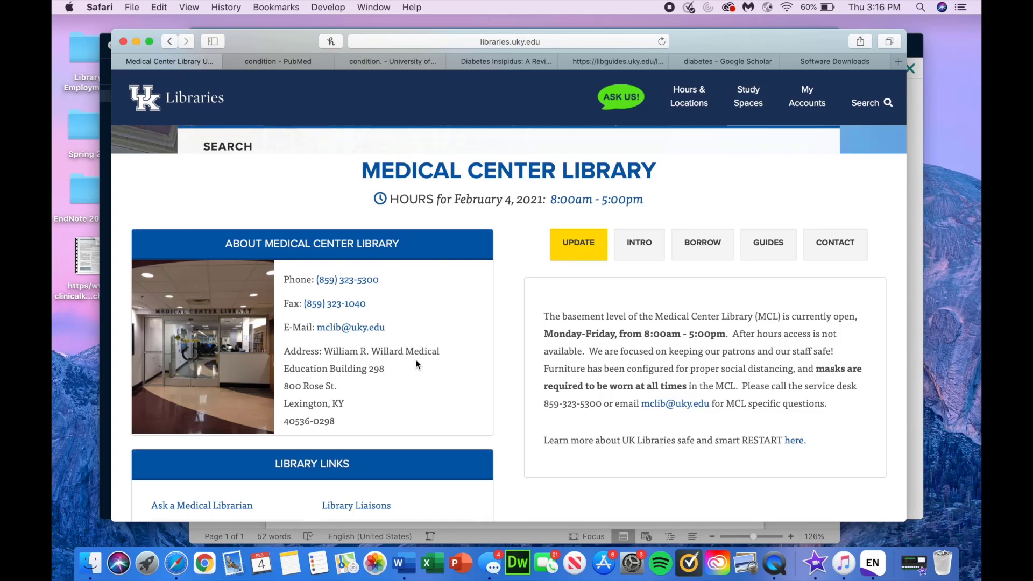
{"action": "left_click_drag", "start_coordinate": [384, 326], "coordinate": [286, 326]}
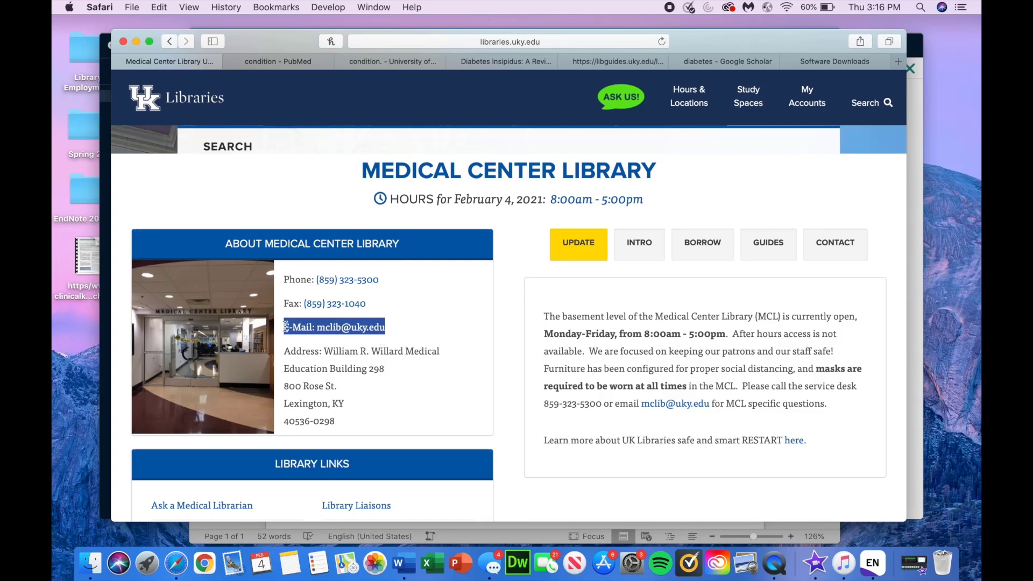
{"action": "left_click", "coordinate": [516, 368]}
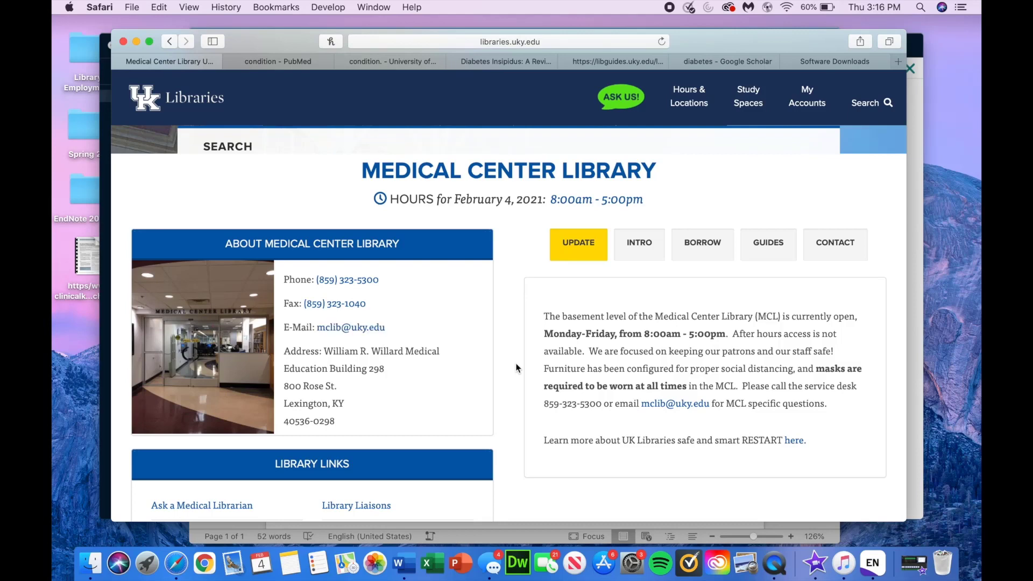